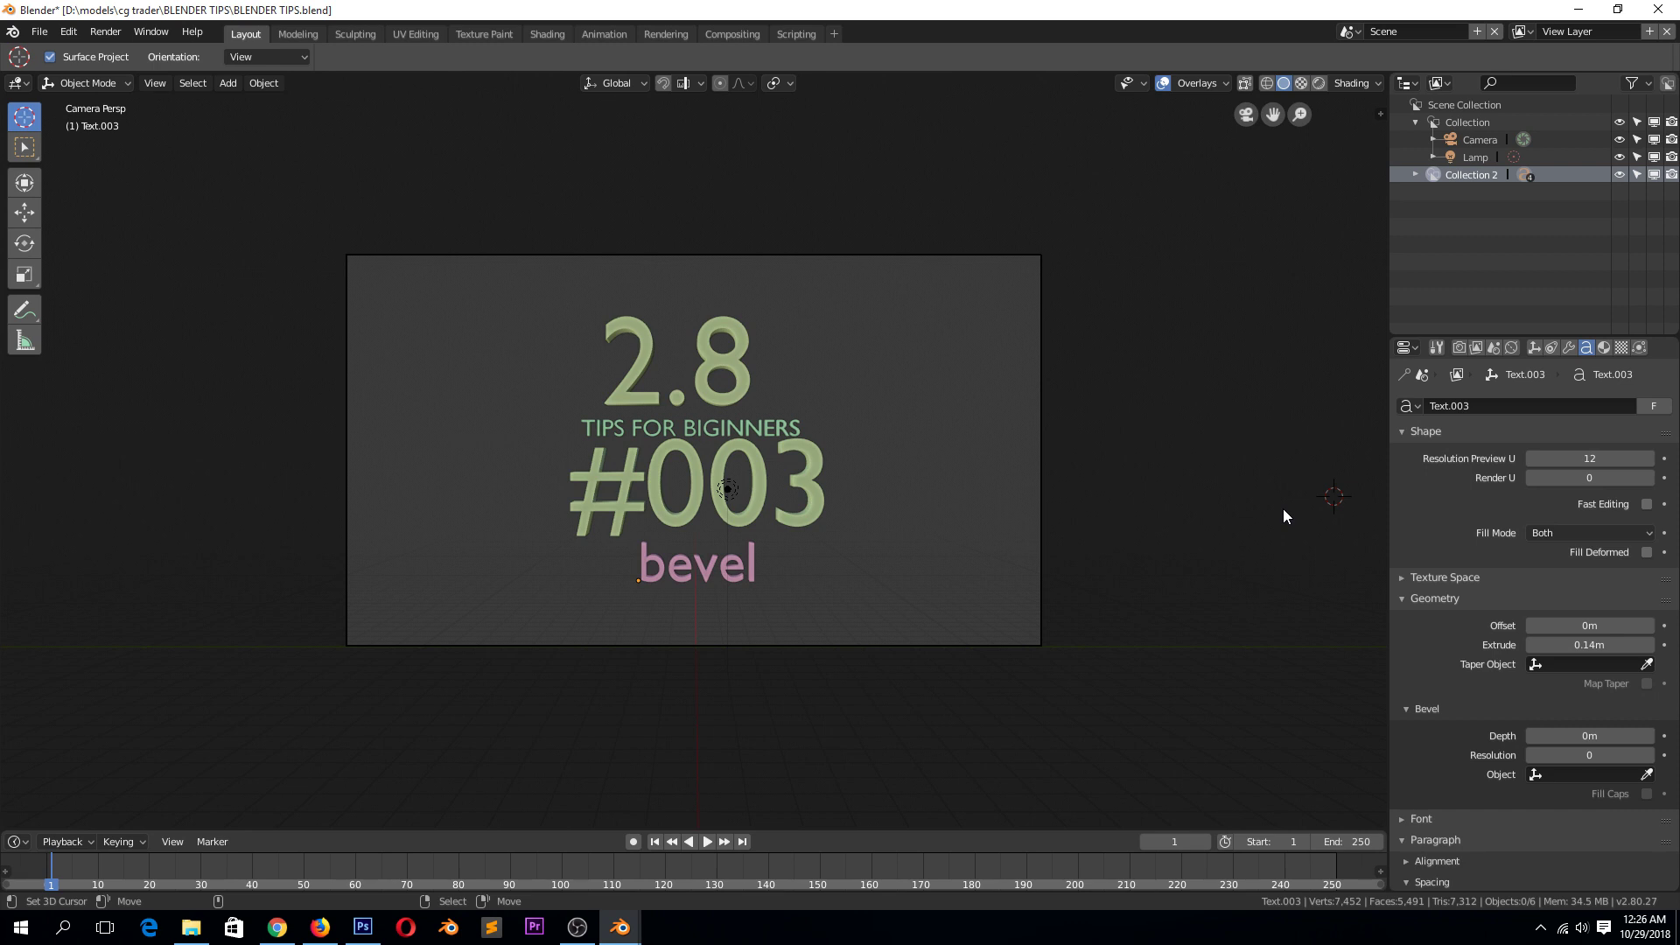
# Step: Switch to the other open Blender window and start a new file containing the default cube
pyautogui.moveTo(620, 927)
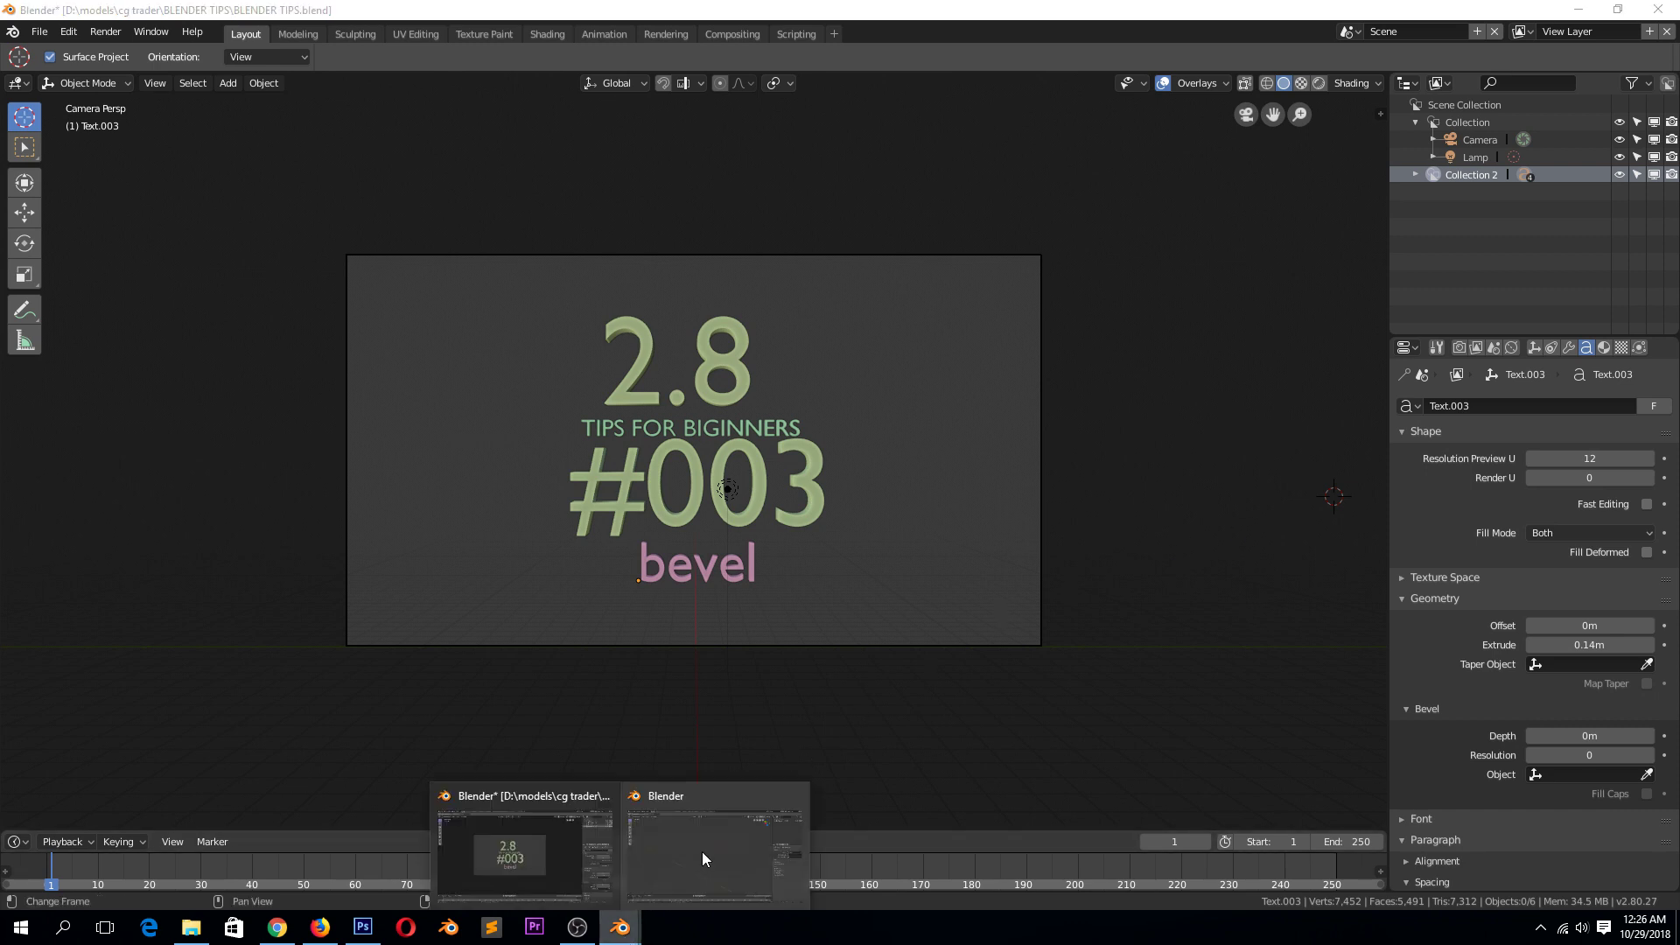
pyautogui.click(702, 852)
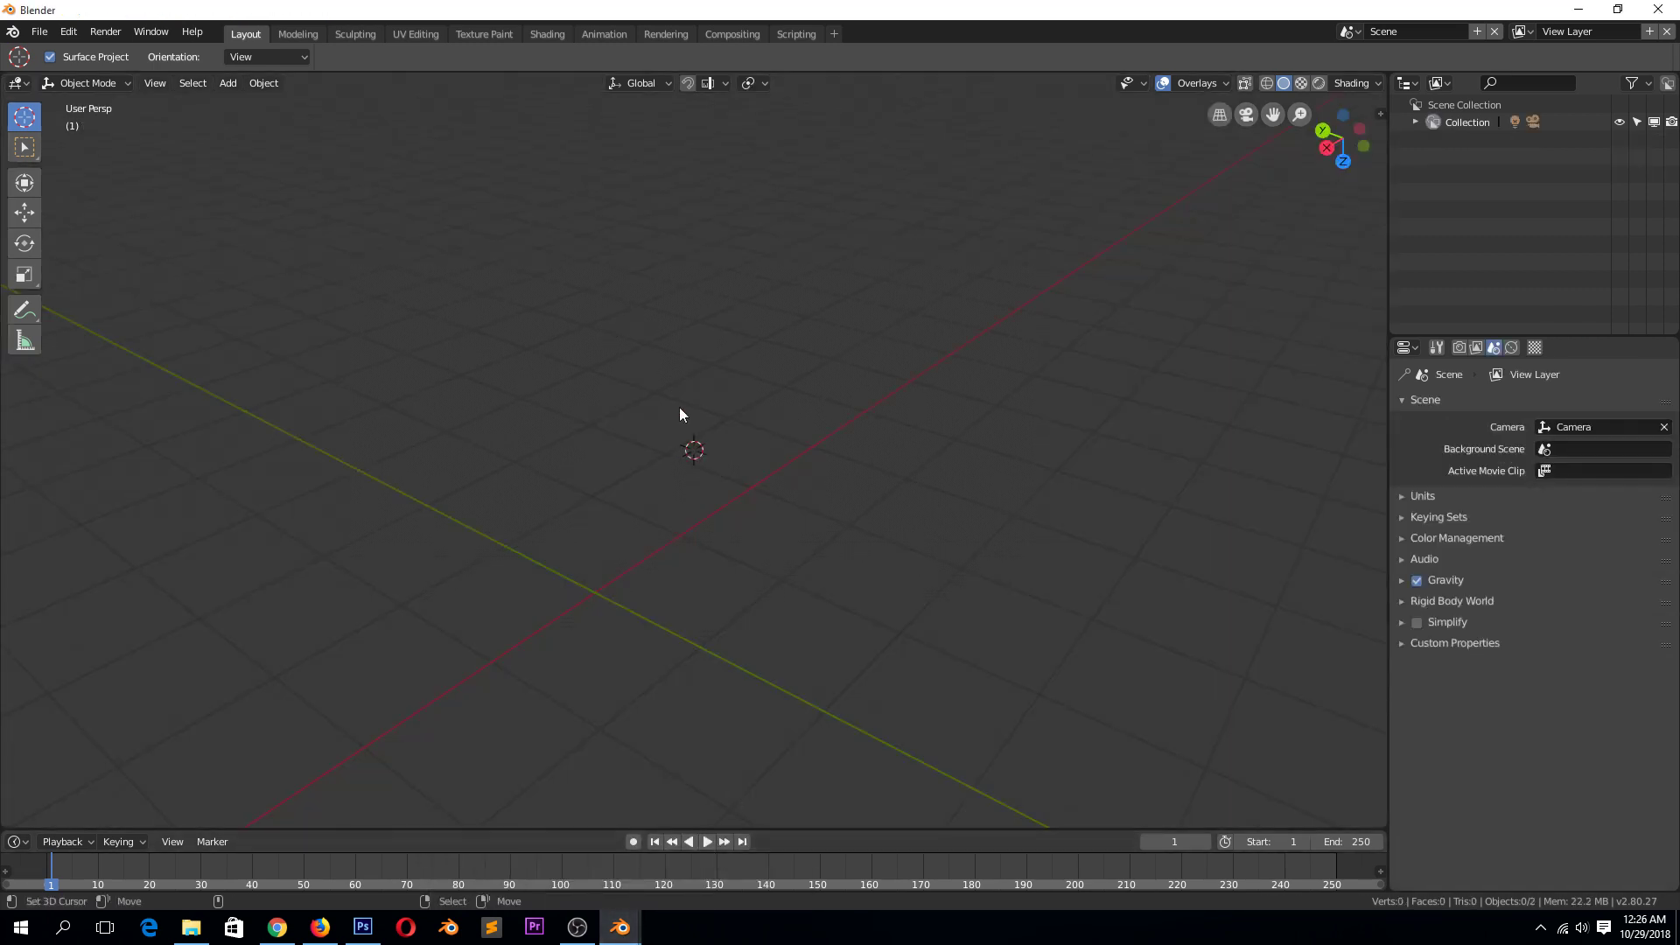
pyautogui.hotkey('ctrl', 'n')
pyautogui.click(393, 217)
# Step: Put the default cube into Edit Mode
pyautogui.moveTo(752, 444); pyautogui.dragTo(788, 472, button='middle')
pyautogui.scroll(5, 800, 472)
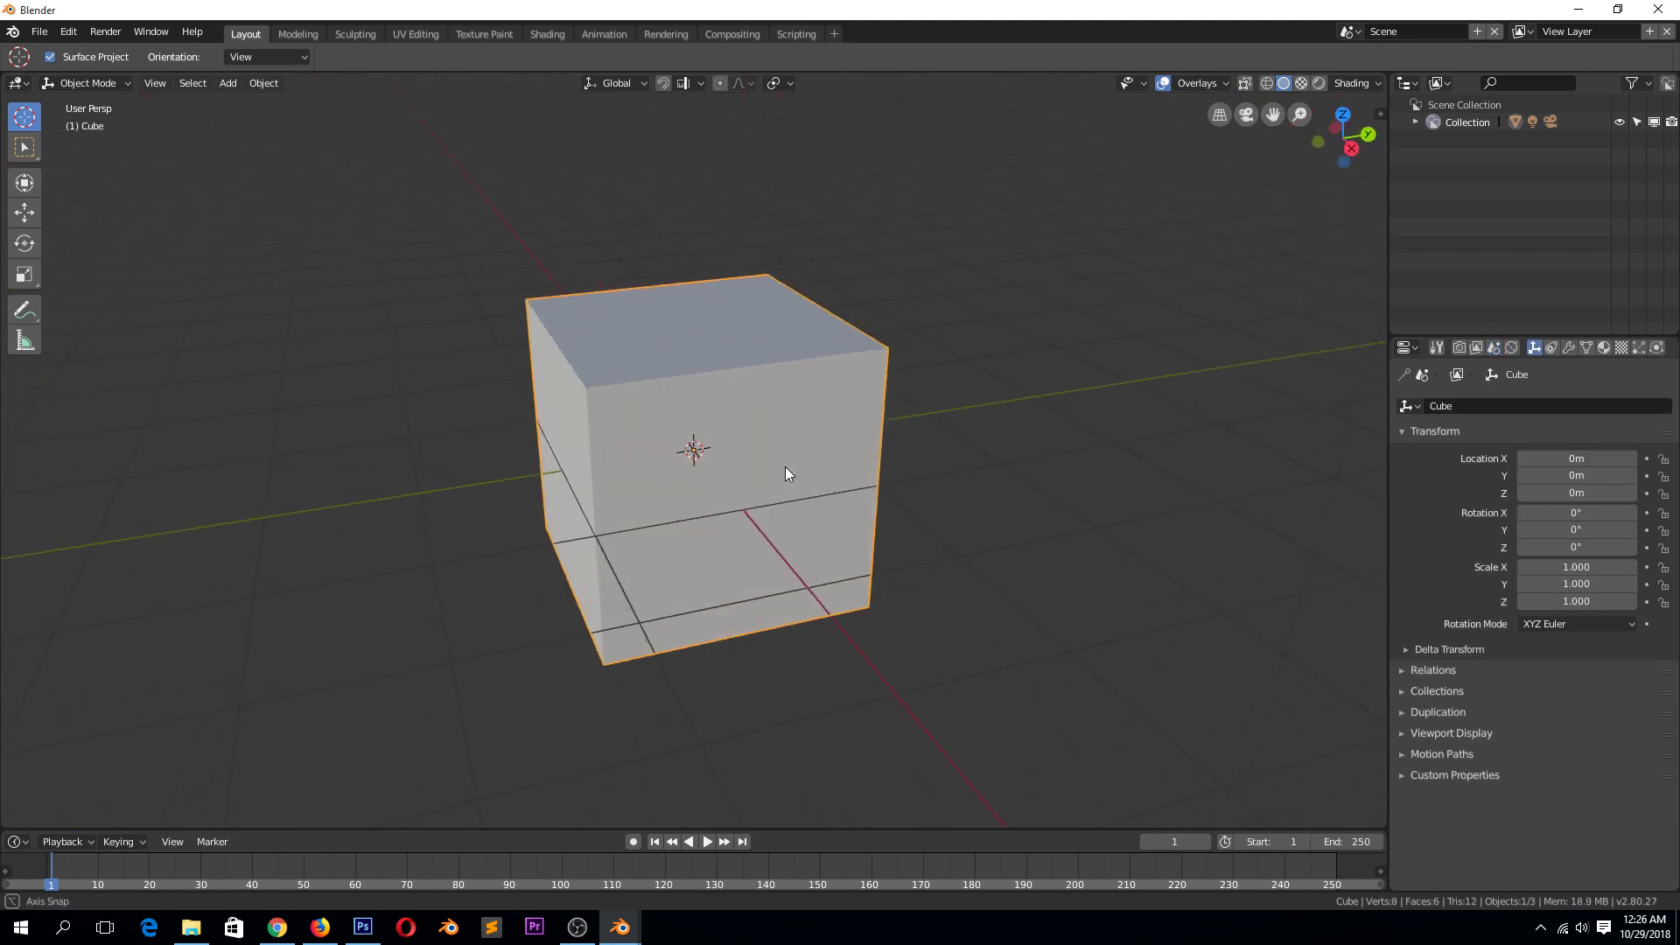
pyautogui.scroll(2, 690, 371)
pyautogui.moveTo(592, 322); pyautogui.dragTo(510, 337, button='middle')
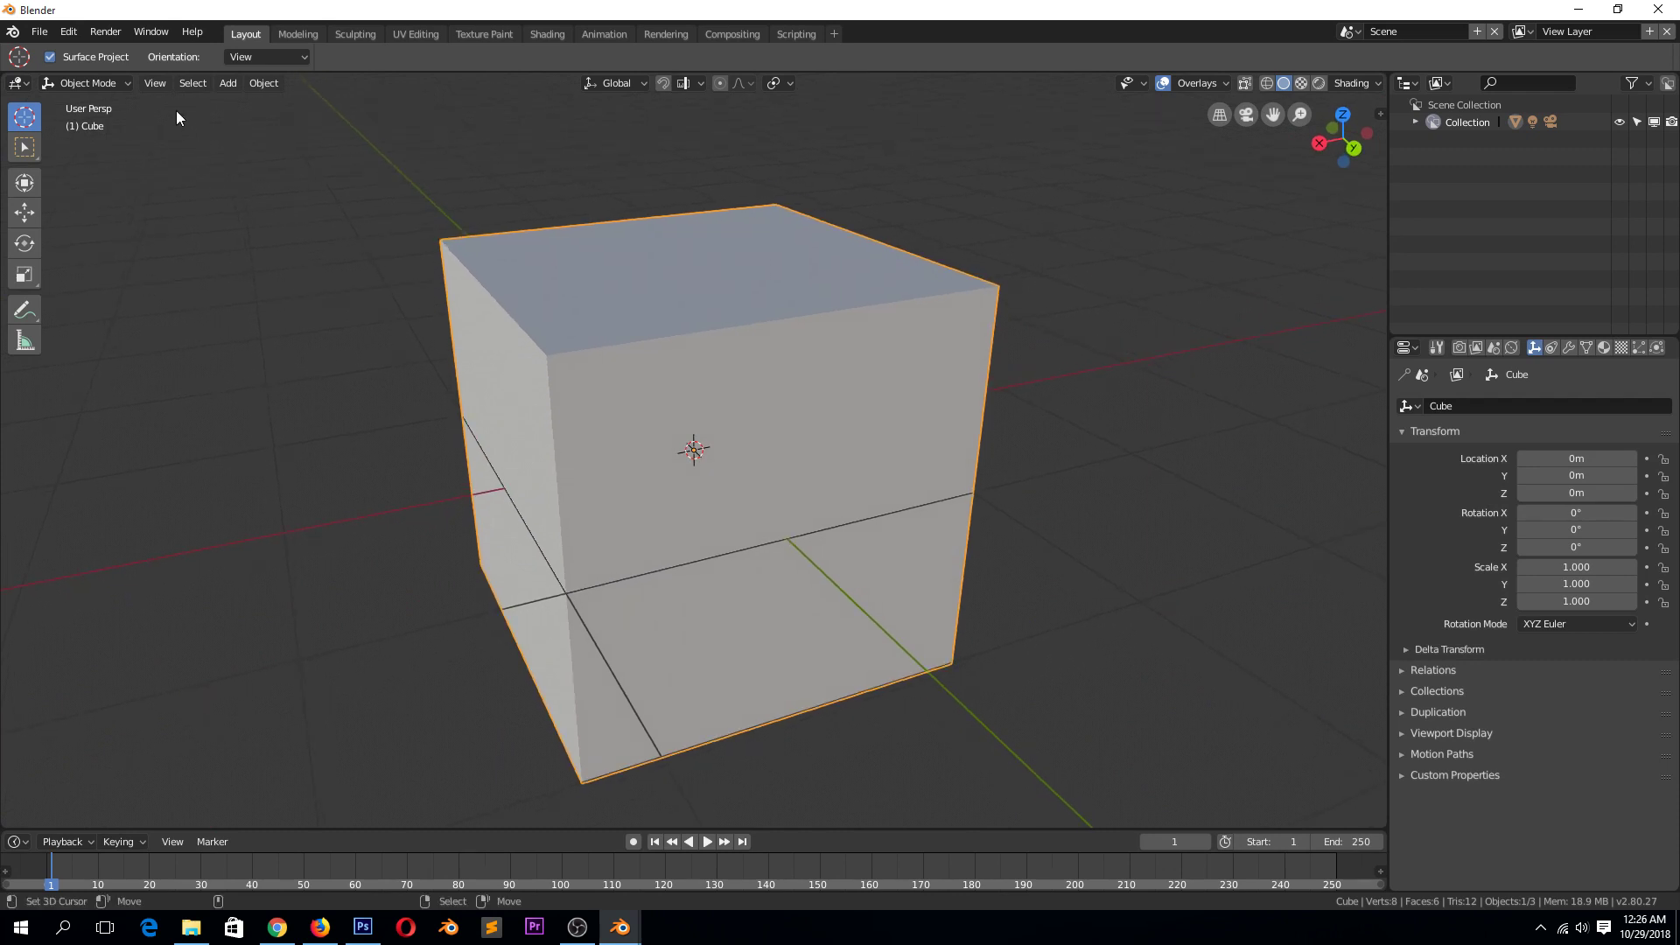
pyautogui.click(96, 83)
pyautogui.click(108, 122)
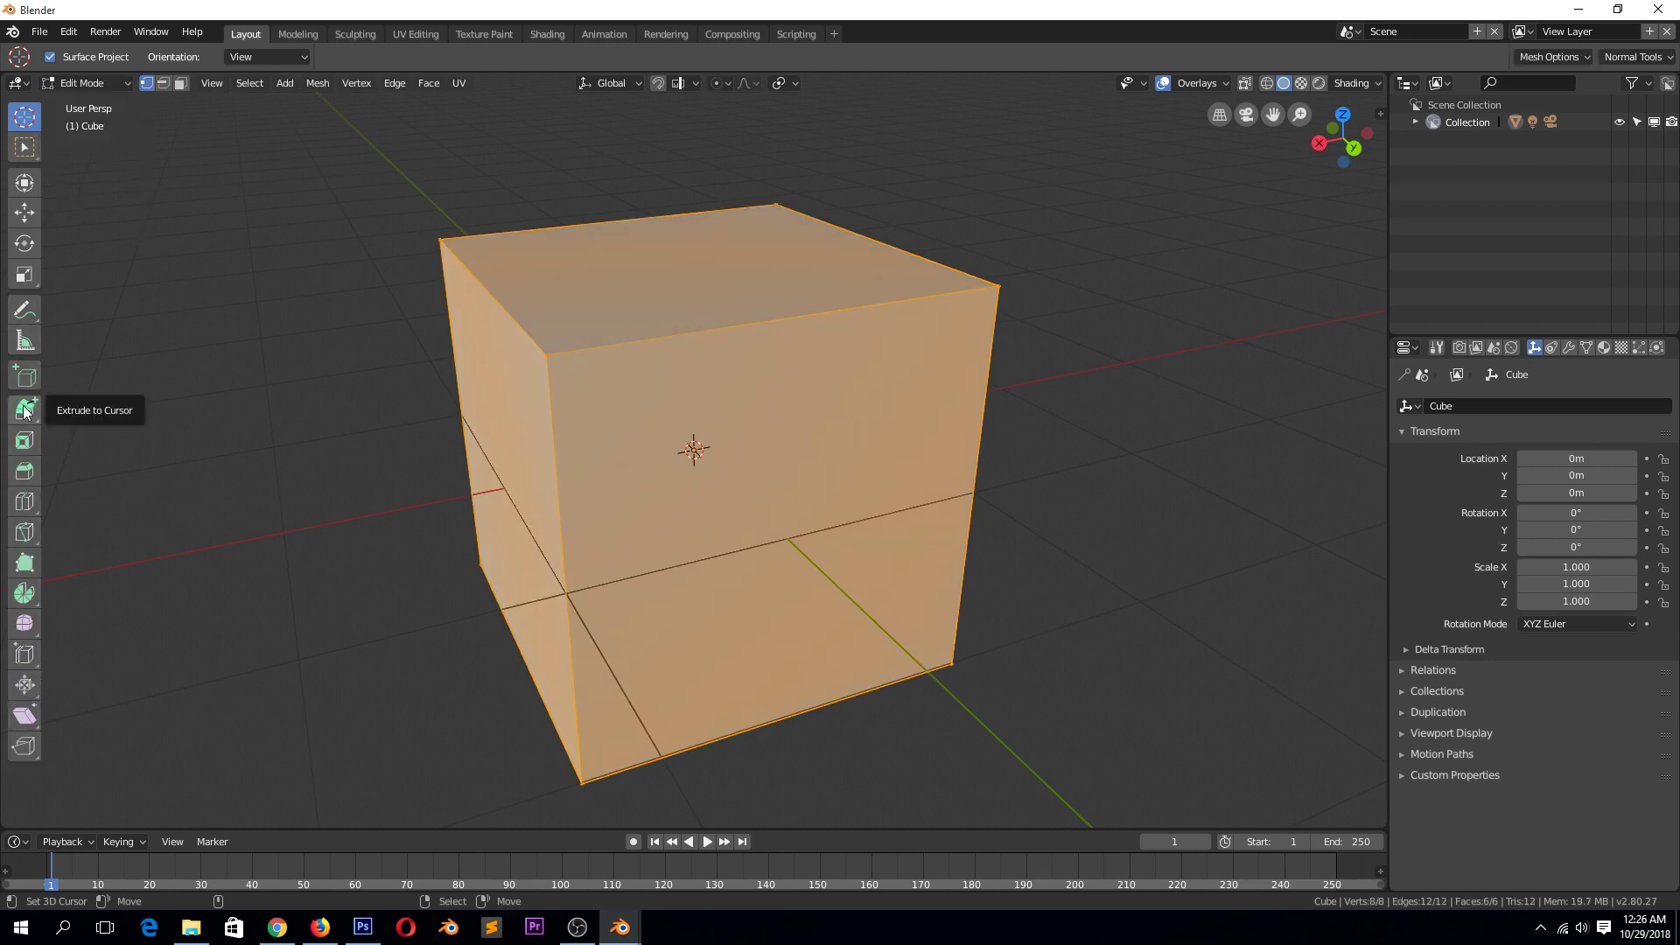
# Step: Select the cube's top face in face selection mode and extrude it upward by about 0.73 m
pyautogui.scroll(-2, 501, 254)
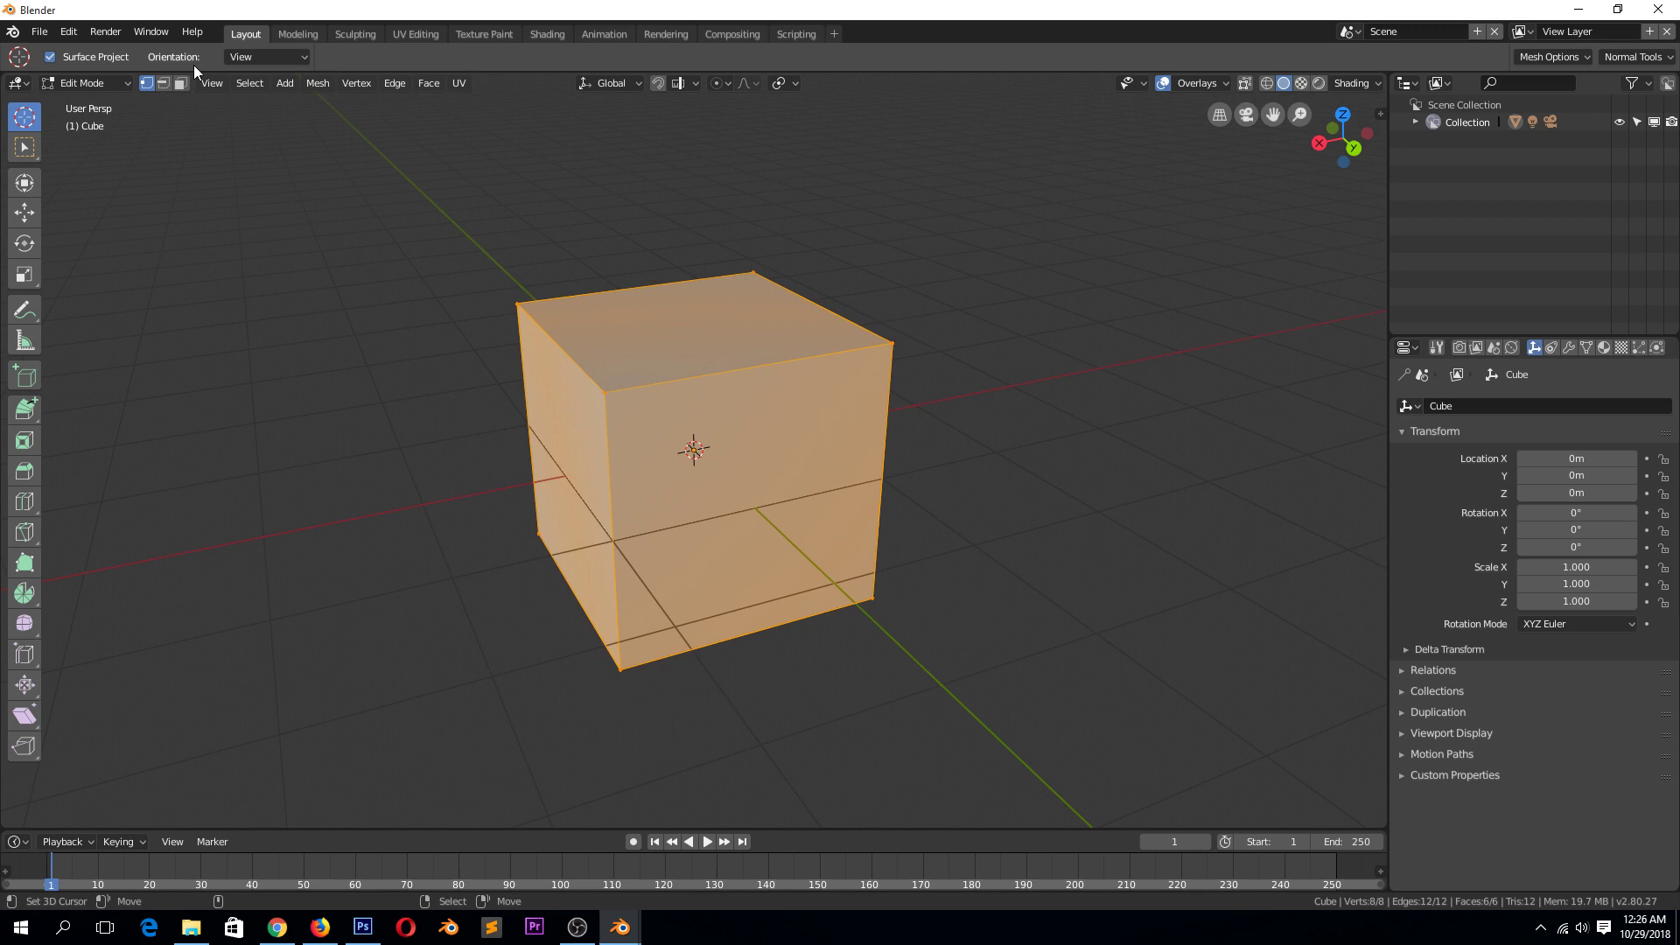
pyautogui.click(627, 288)
pyautogui.press('g')
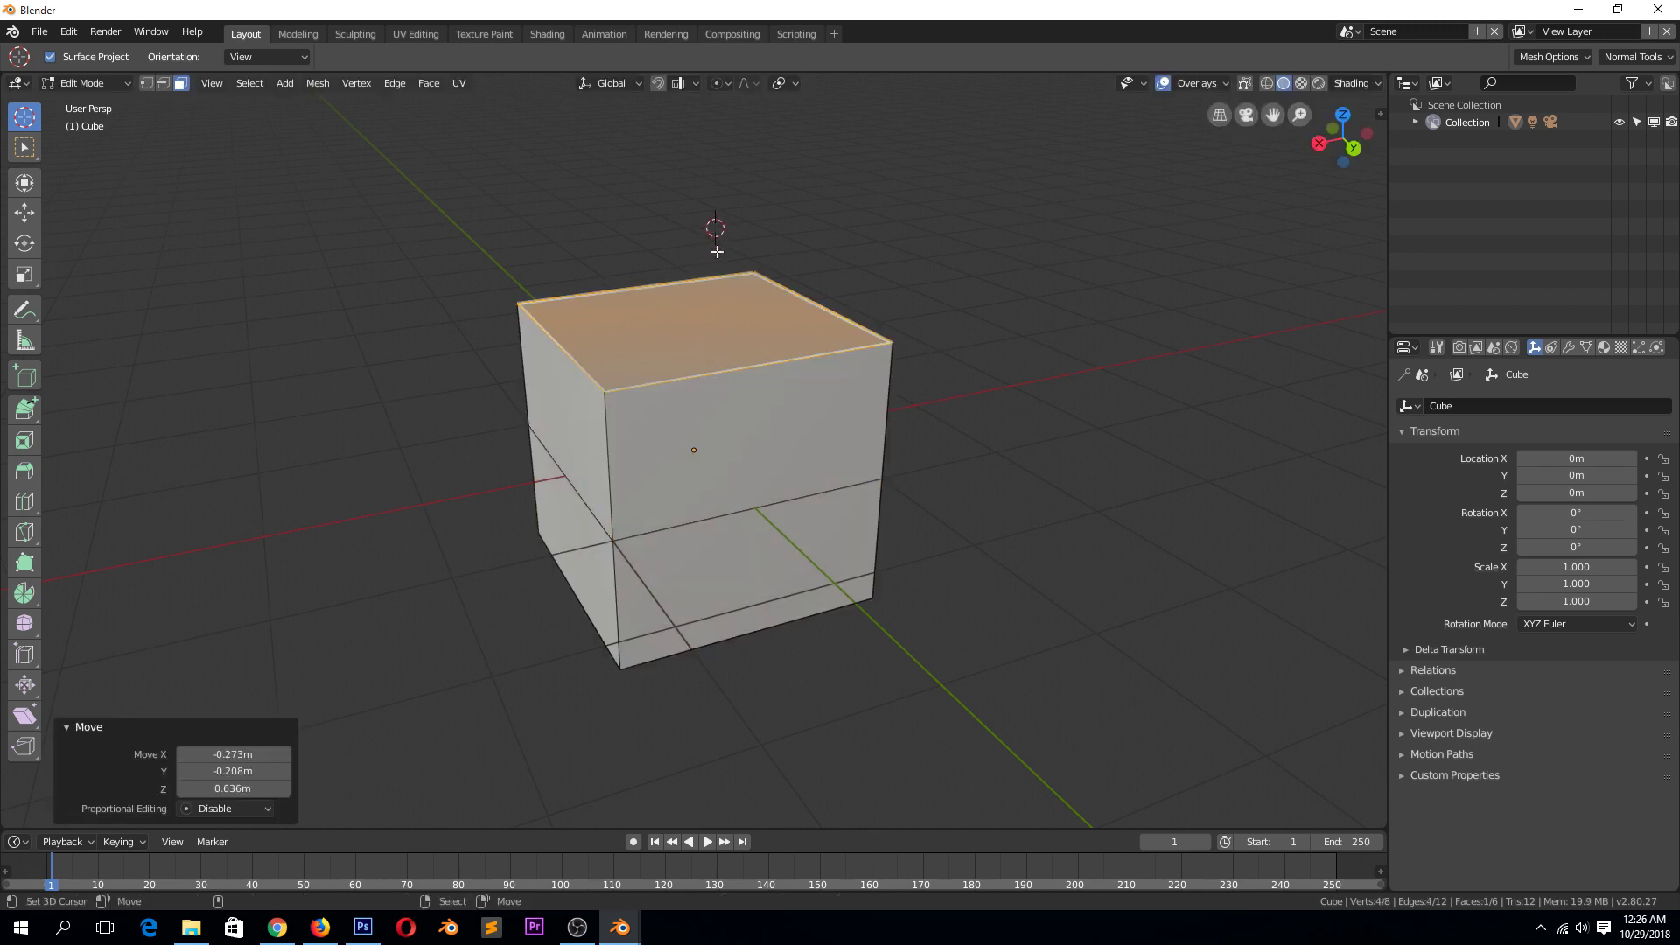
pyautogui.click(705, 284)
pyautogui.moveTo(29, 415); pyautogui.dragTo(101, 411)
pyautogui.moveTo(691, 221); pyautogui.dragTo(691, 131)
pyautogui.moveTo(691, 131); pyautogui.dragTo(726, 395, button='middle')
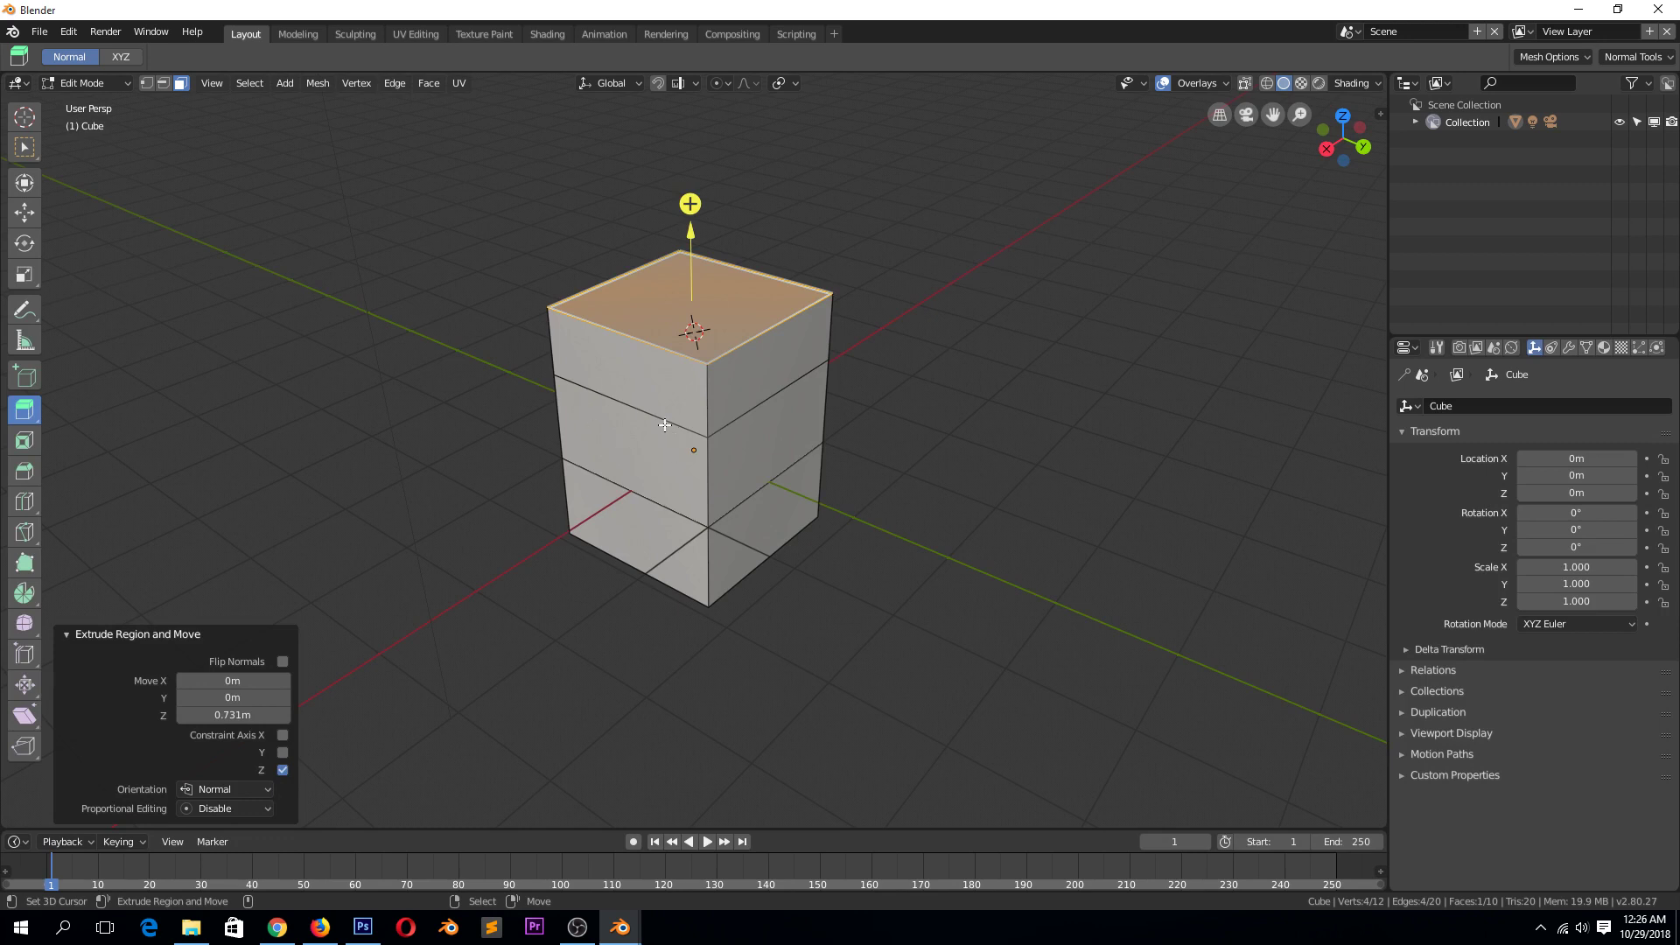
# Step: Undo the extrusion of the cube's top face while staying in Edit Mode
pyautogui.moveTo(579, 400); pyautogui.dragTo(588, 381, button='middle')
pyautogui.hotkey('ctrl', 'z')
pyautogui.hotkey('ctrl', 'z')
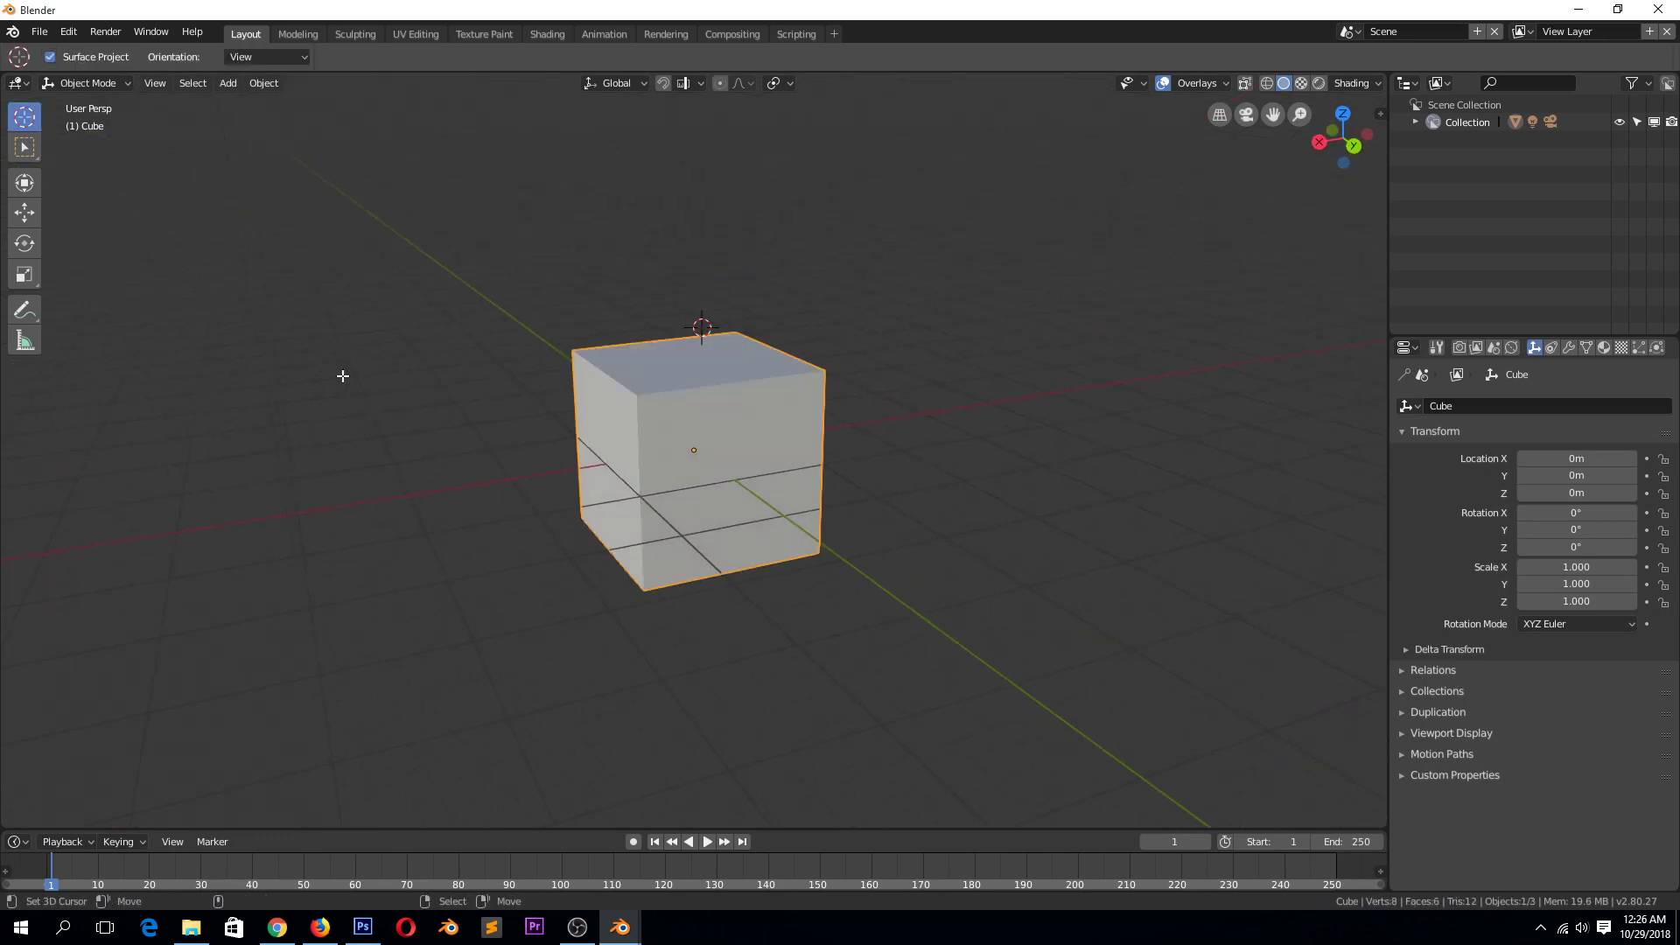
pyautogui.hotkey('ctrl', 'shift', 'z')
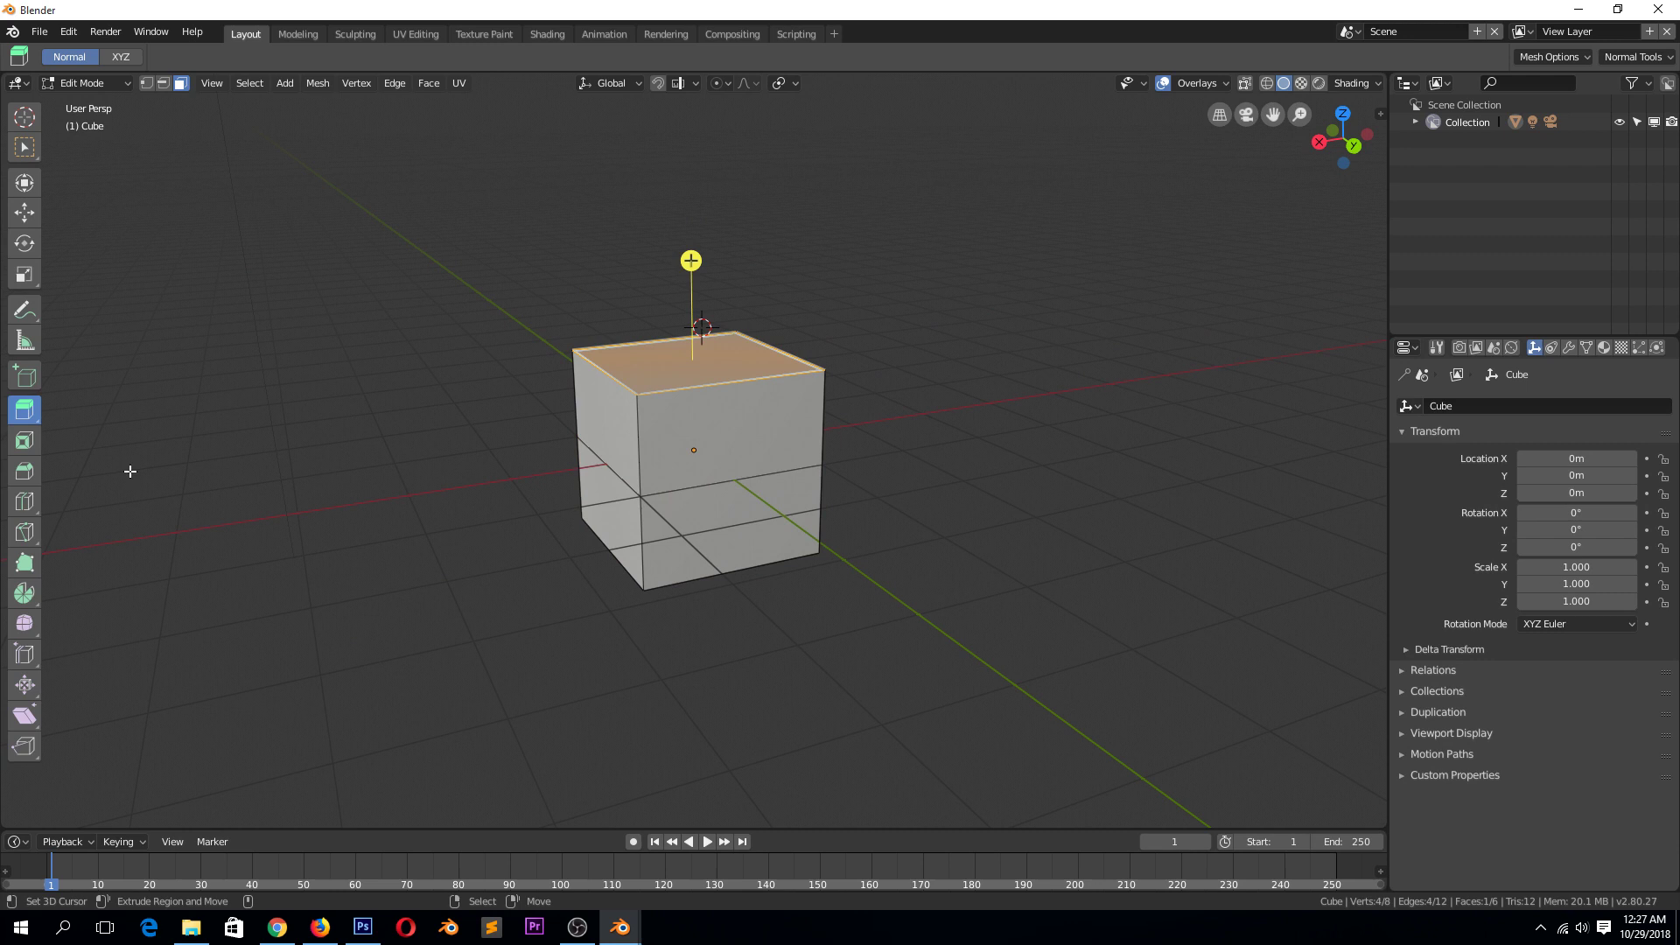
# Step: Select all of the cube's faces, try the Bevel tool on them, and return to Object Mode
pyautogui.click(581, 459)
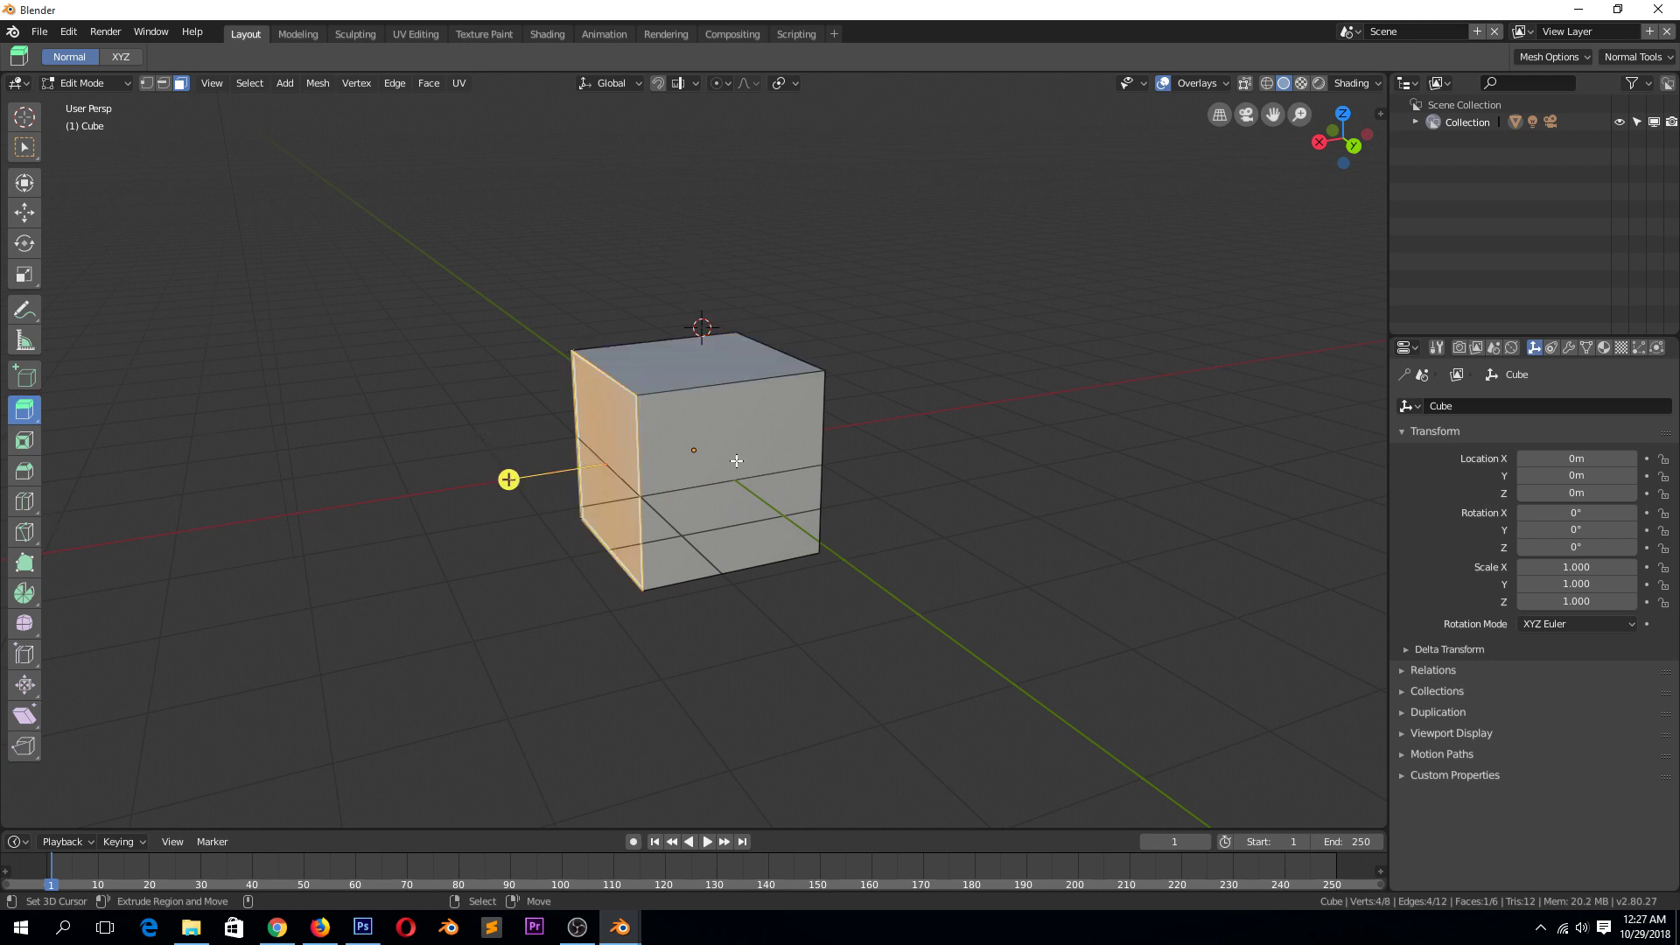
pyautogui.hotkey('alt', 'a')
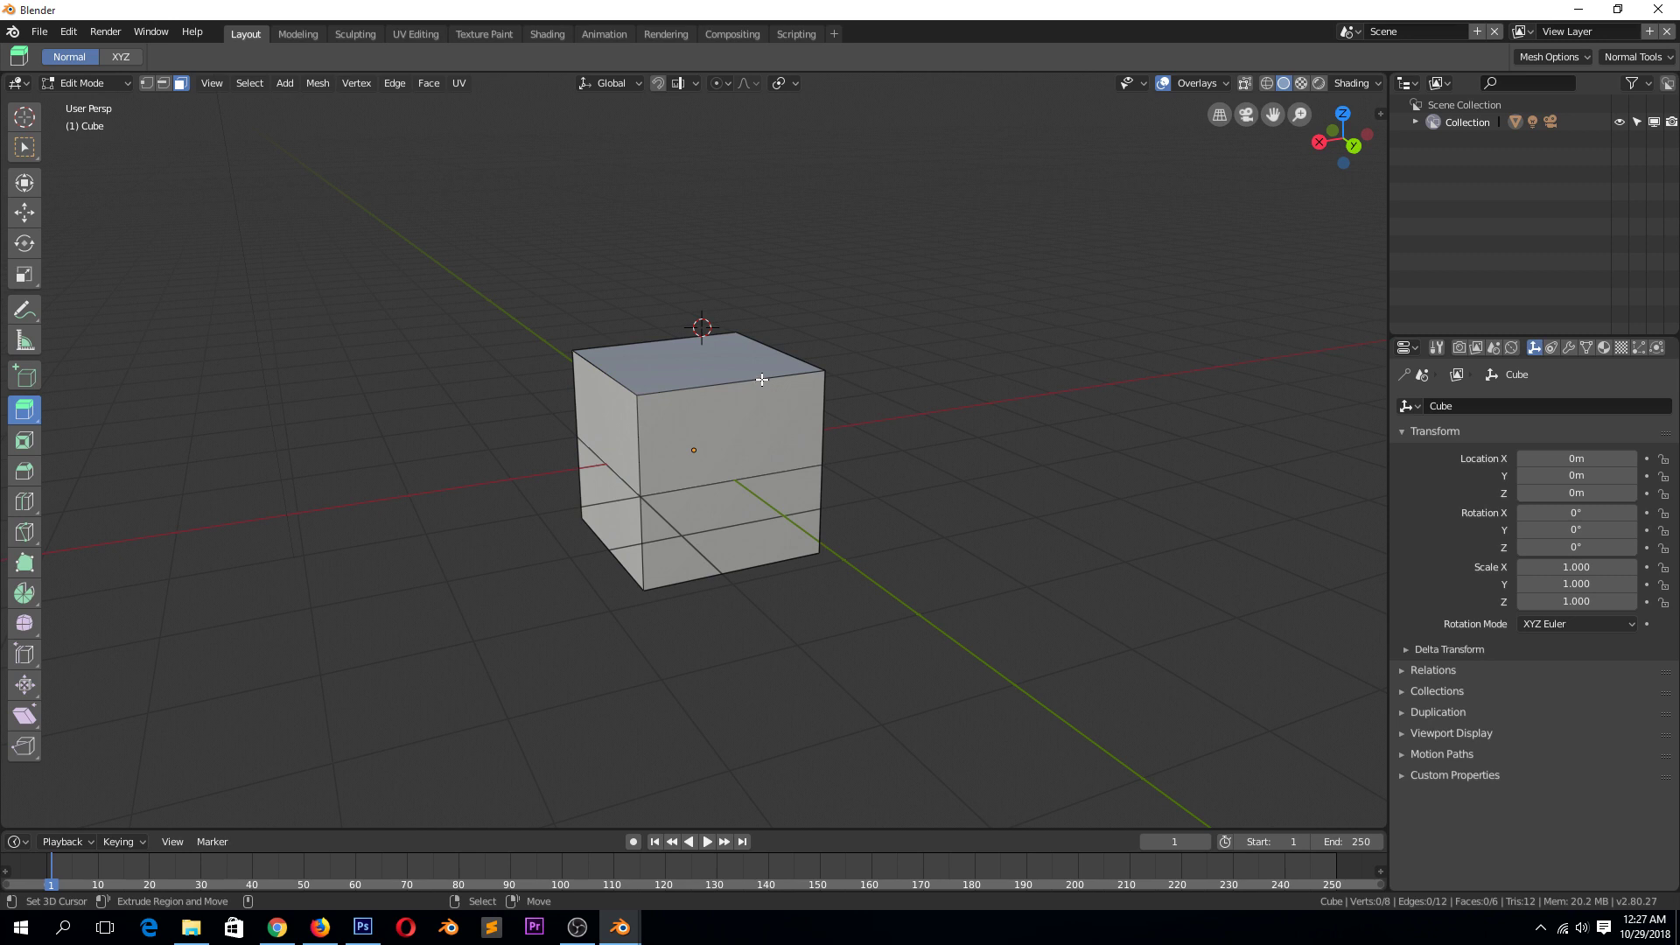
pyautogui.press('a')
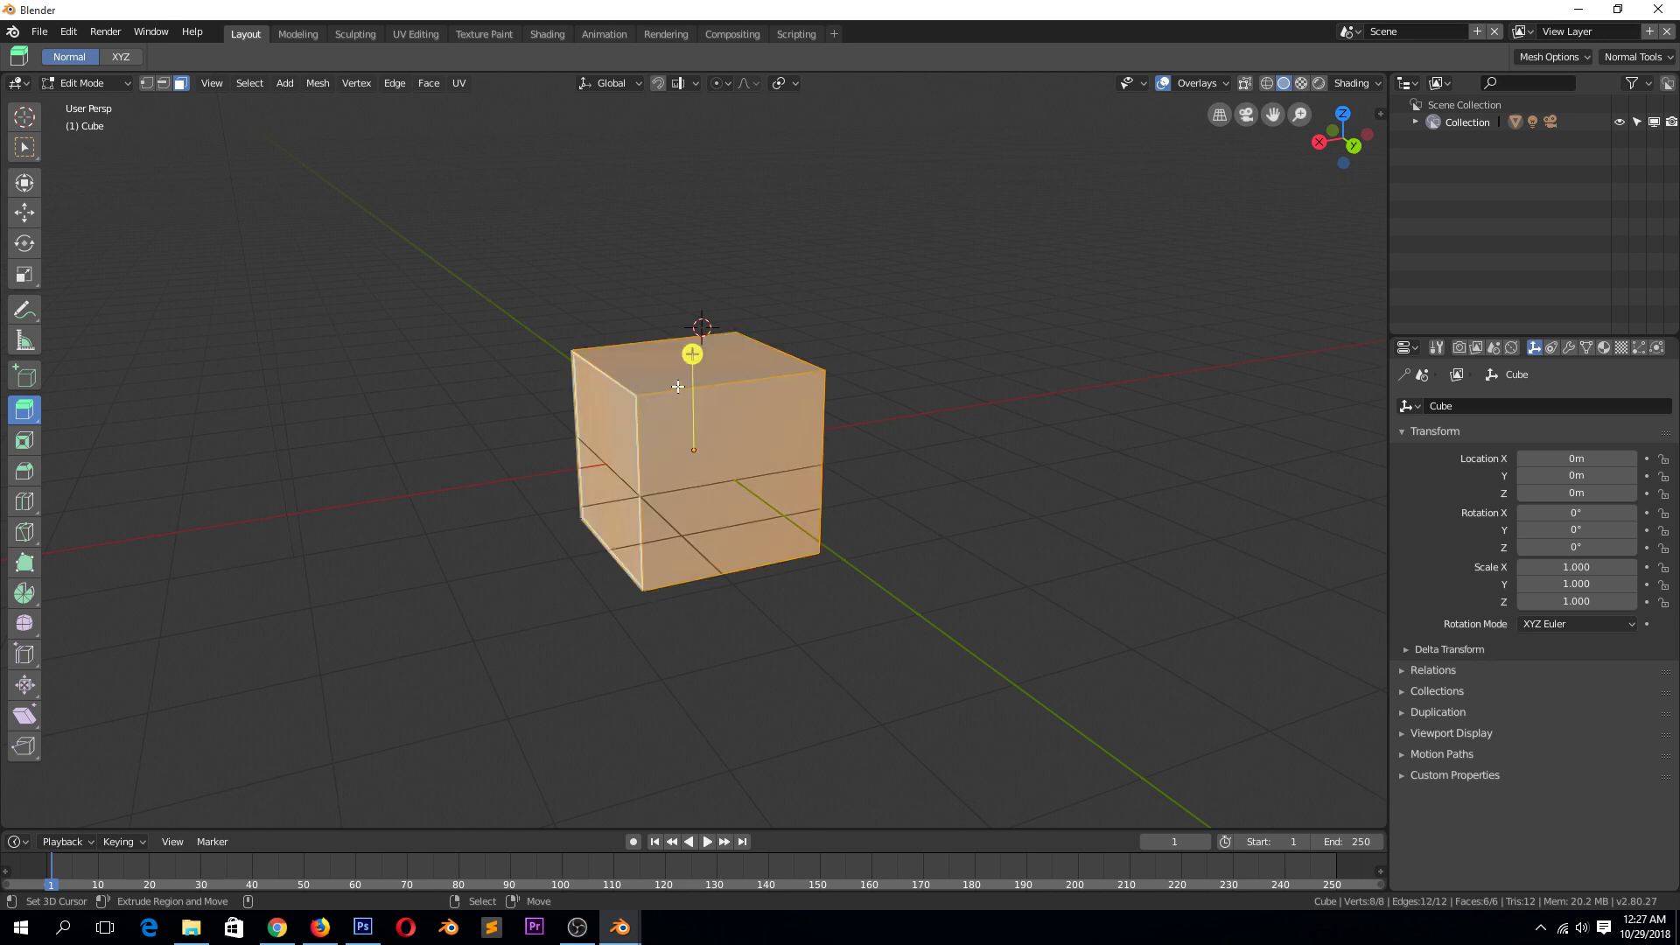
pyautogui.click(24, 474)
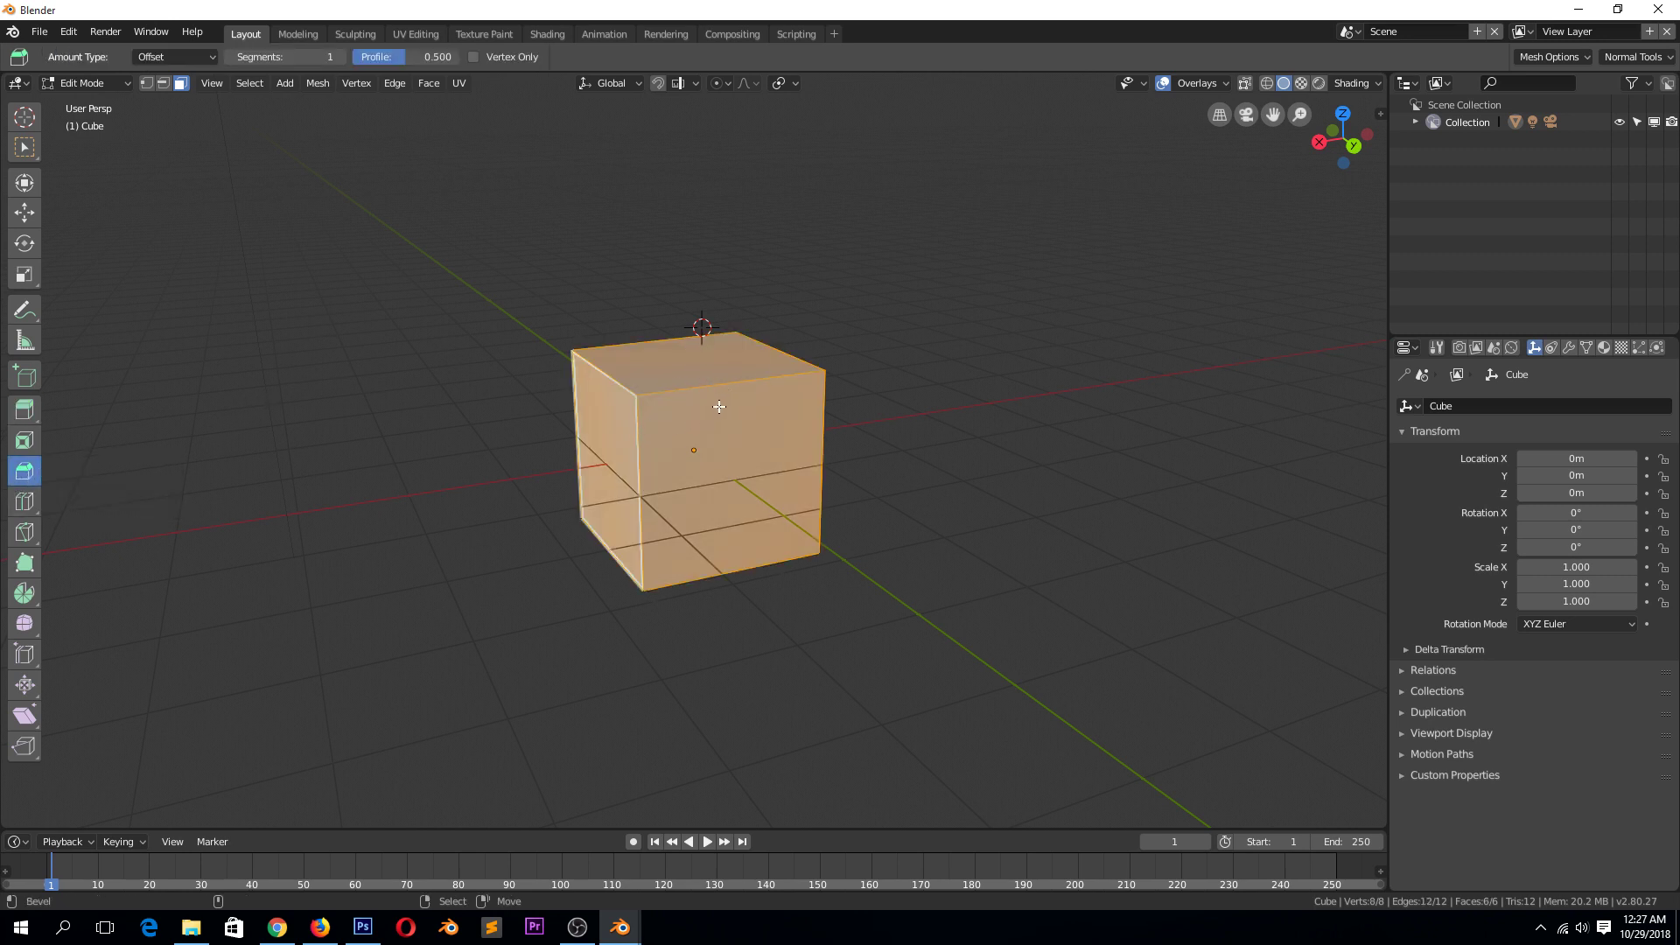
pyautogui.moveTo(719, 406); pyautogui.dragTo(762, 440)
pyautogui.press('Tab')
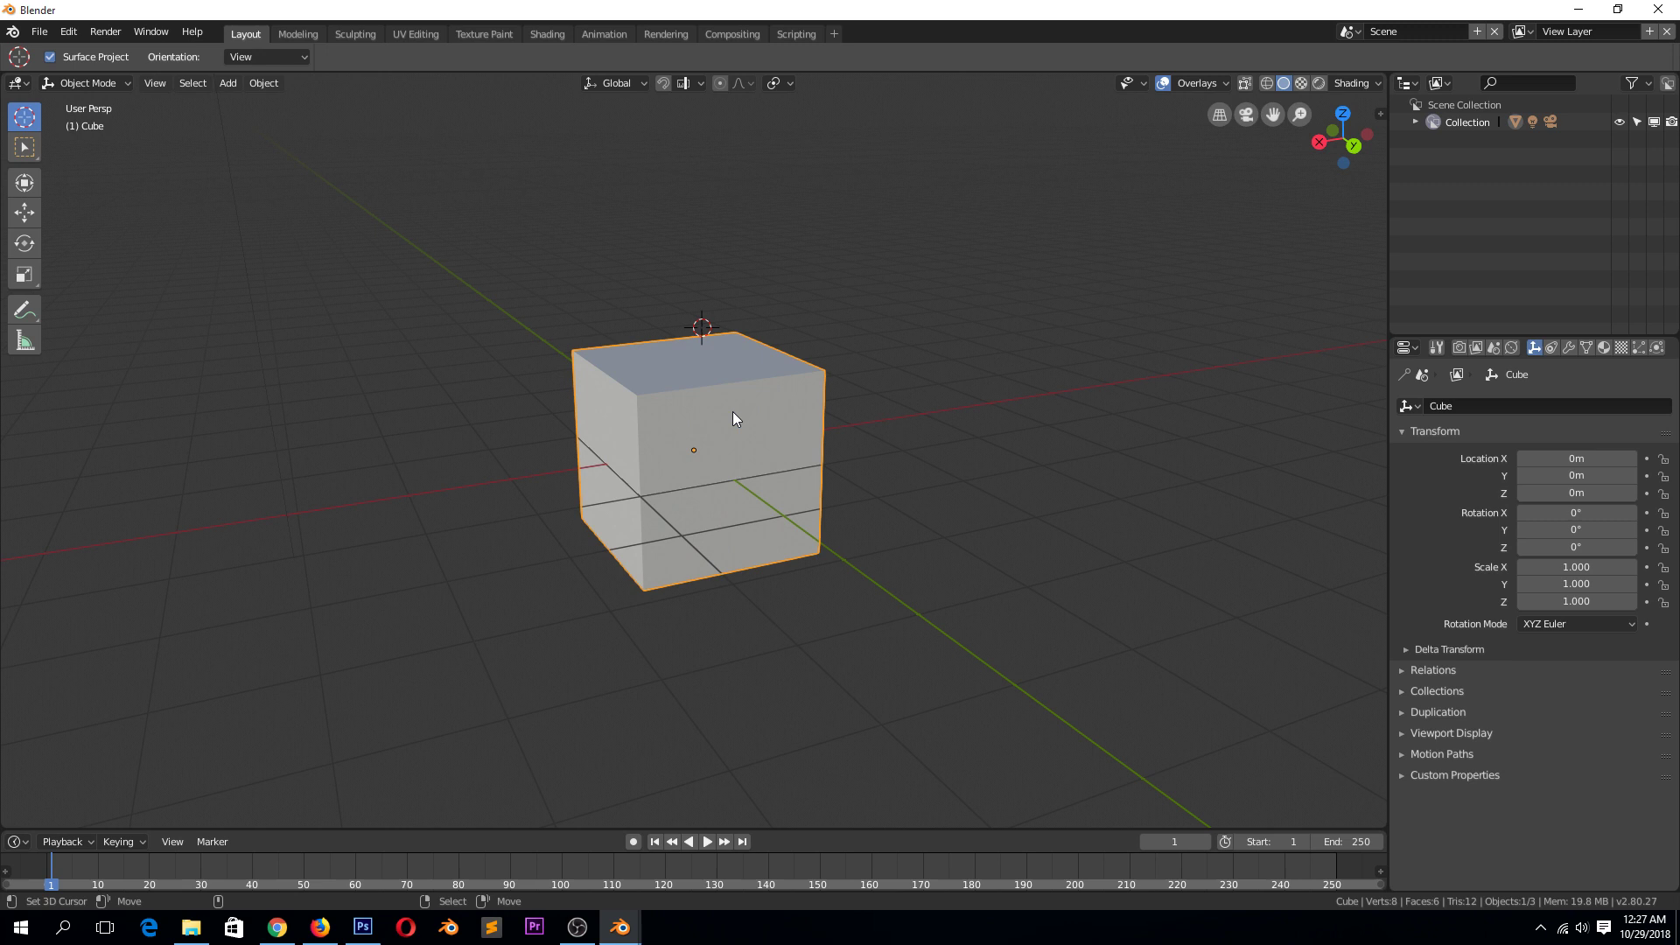
# Step: Duplicate the cube about 2.66 m along the X axis and reselect the original cube
pyautogui.hotkey('shift', 'd')
pyautogui.press('x')
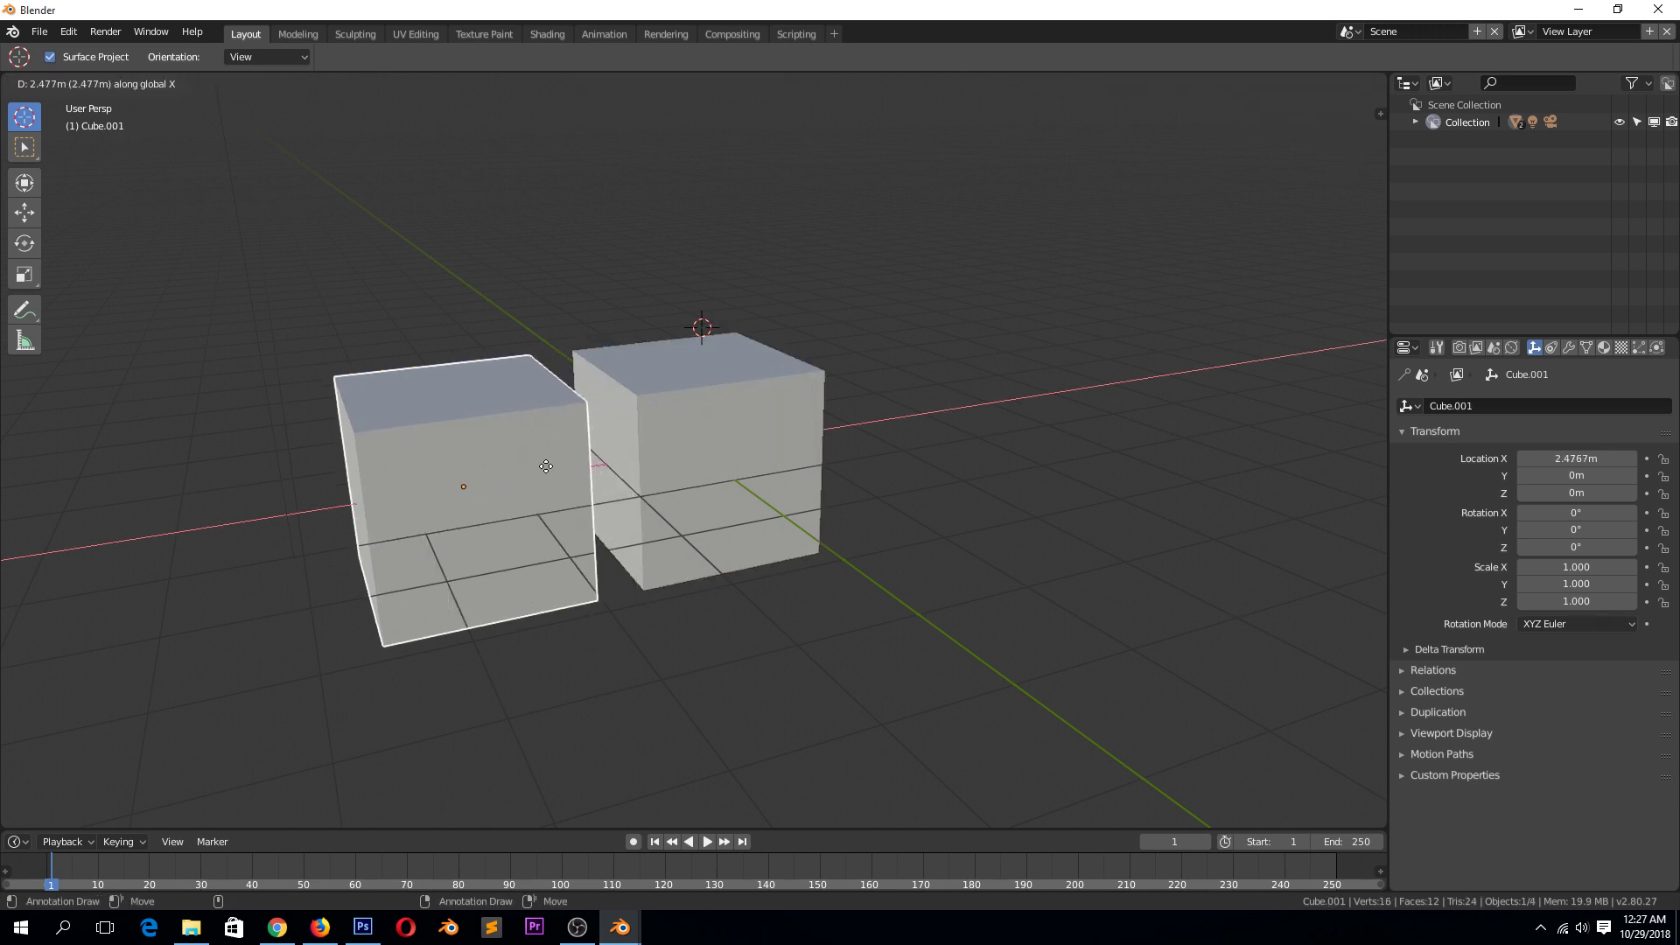
pyautogui.click(512, 411)
pyautogui.click(707, 428)
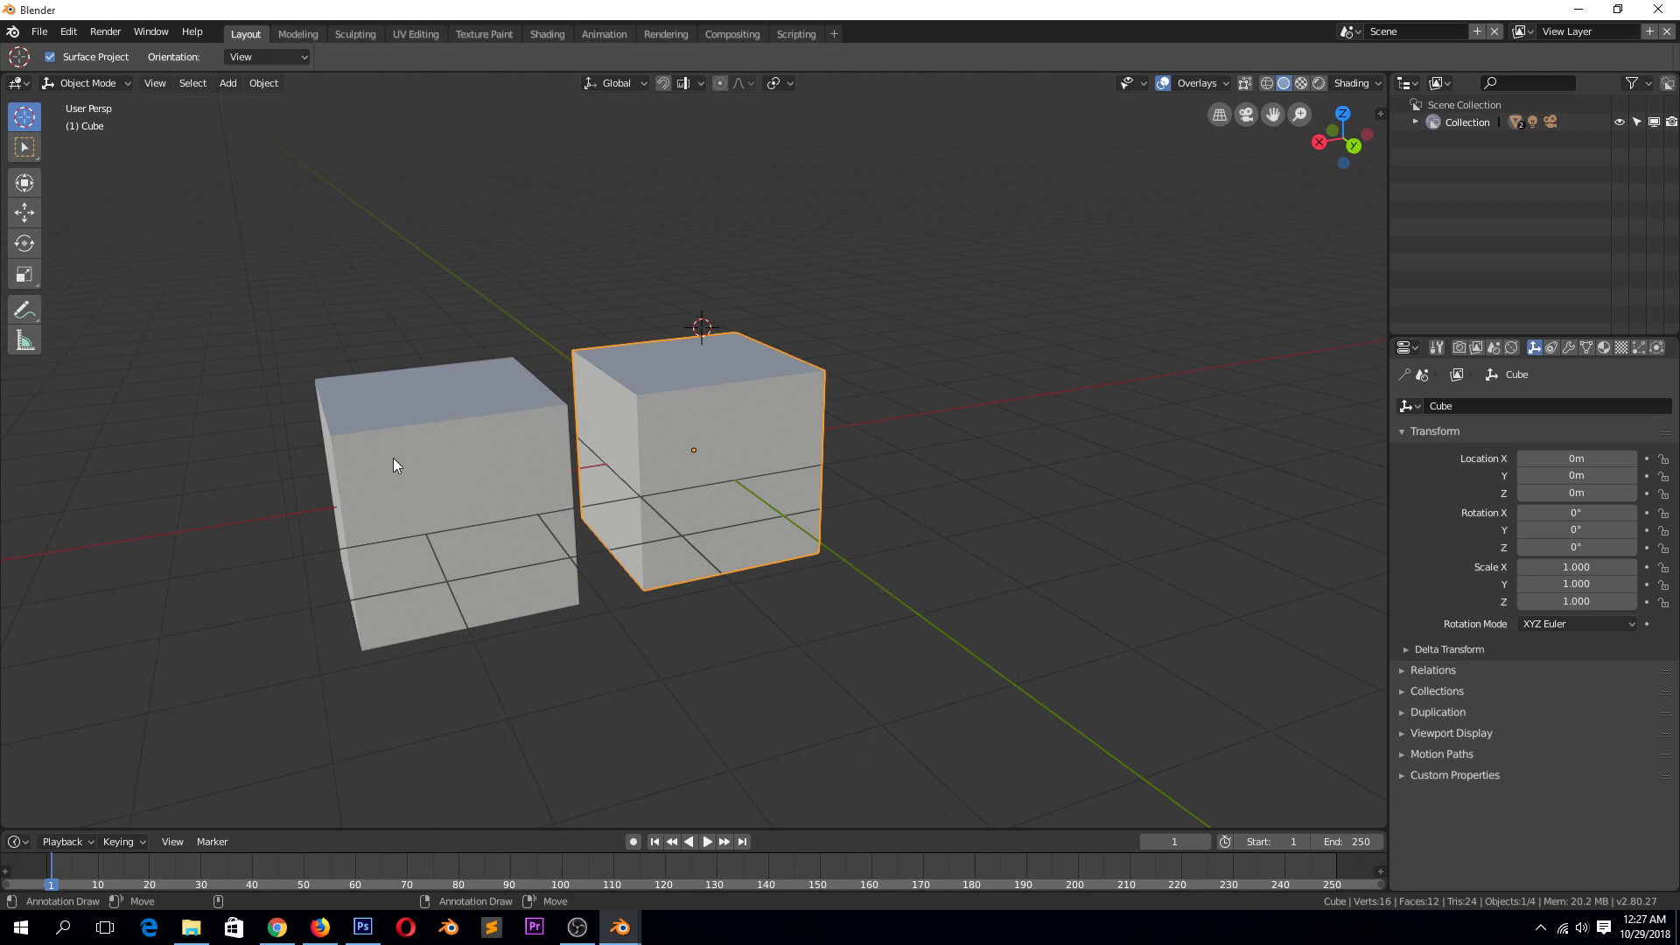
# Step: Bevel the whole original cube by about 0.223 with one segment and inspect its edges in Object Mode
pyautogui.press('Tab')
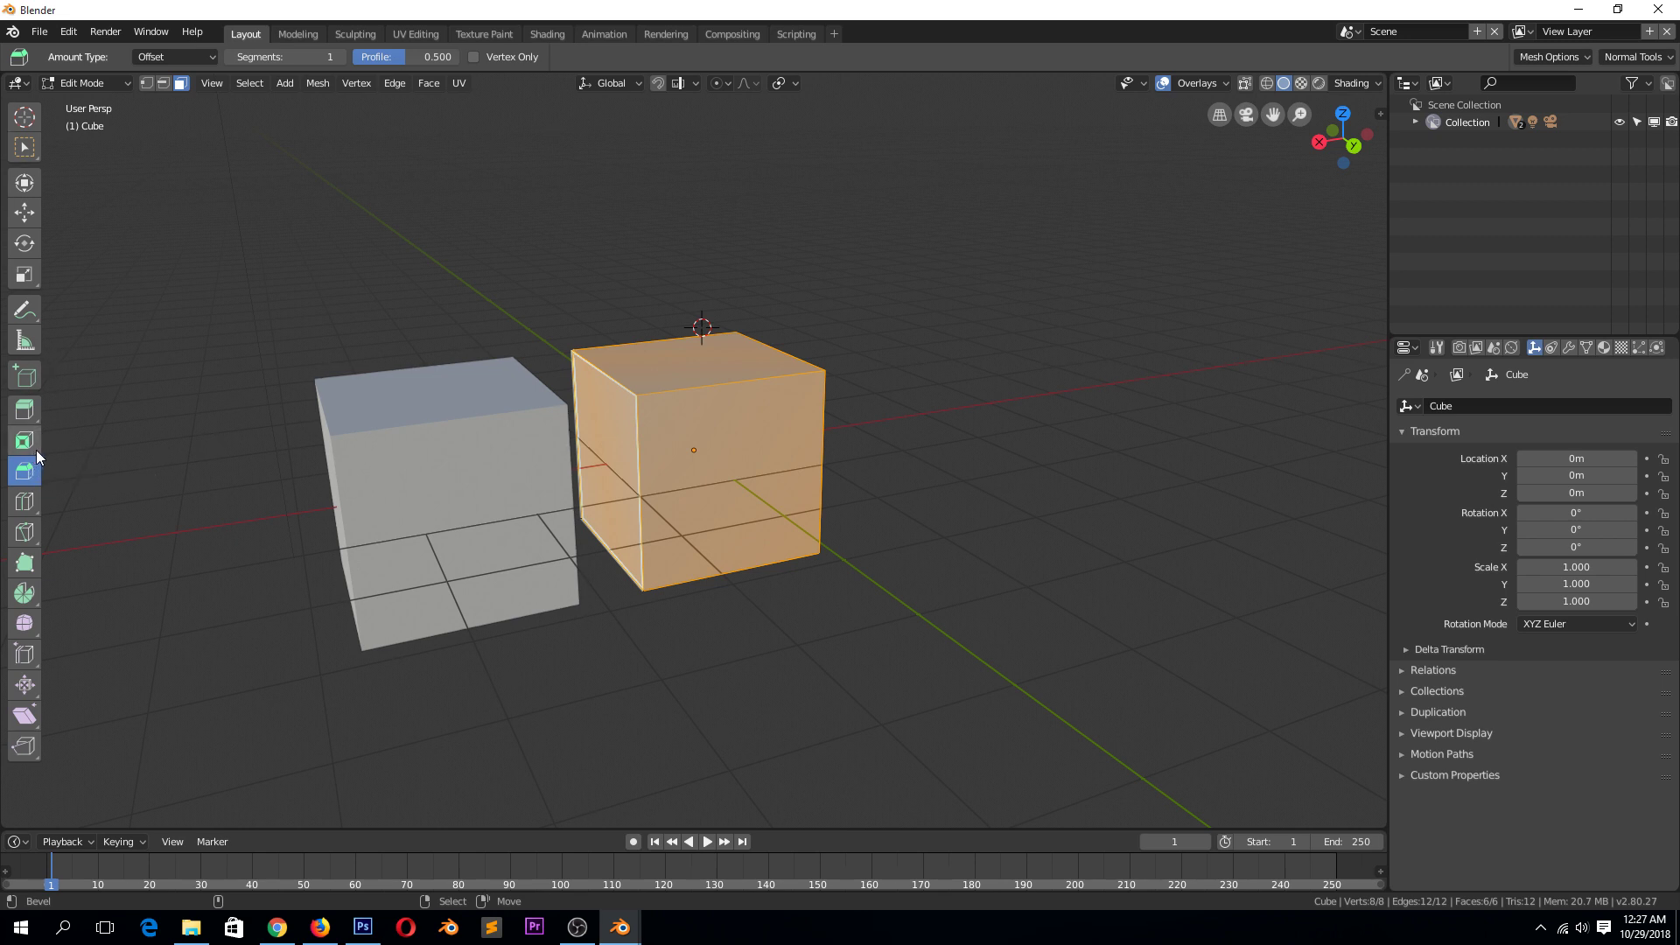
pyautogui.moveTo(764, 434); pyautogui.dragTo(790, 431)
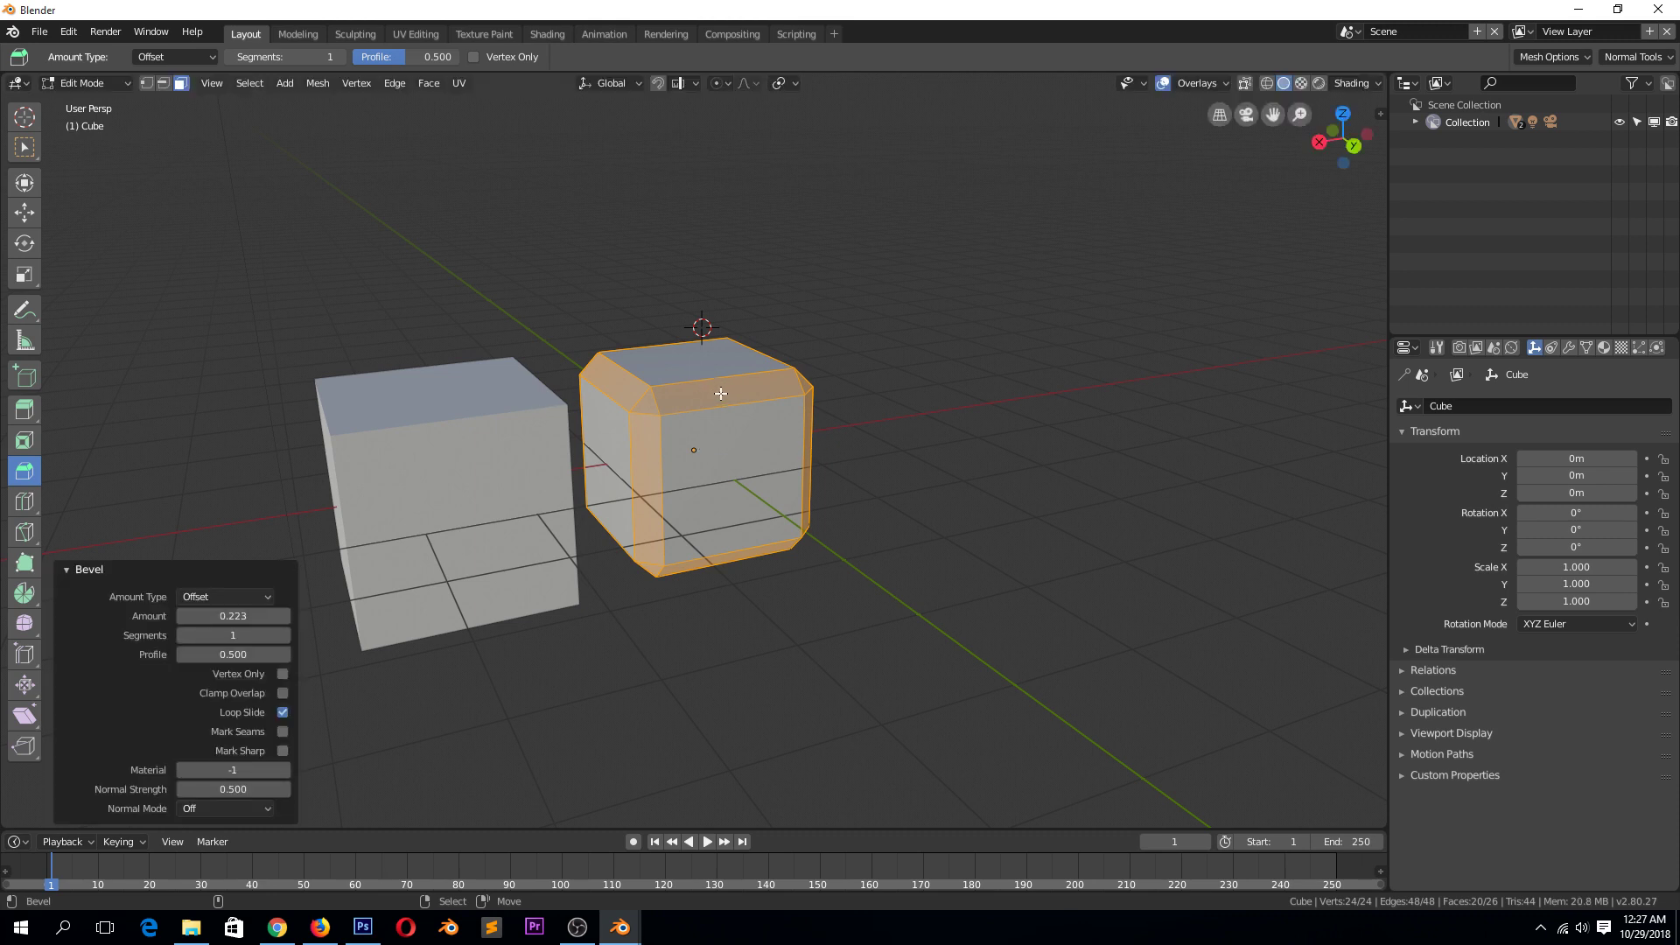
pyautogui.press('Tab')
pyautogui.moveTo(717, 427); pyautogui.dragTo(627, 420, button='middle')
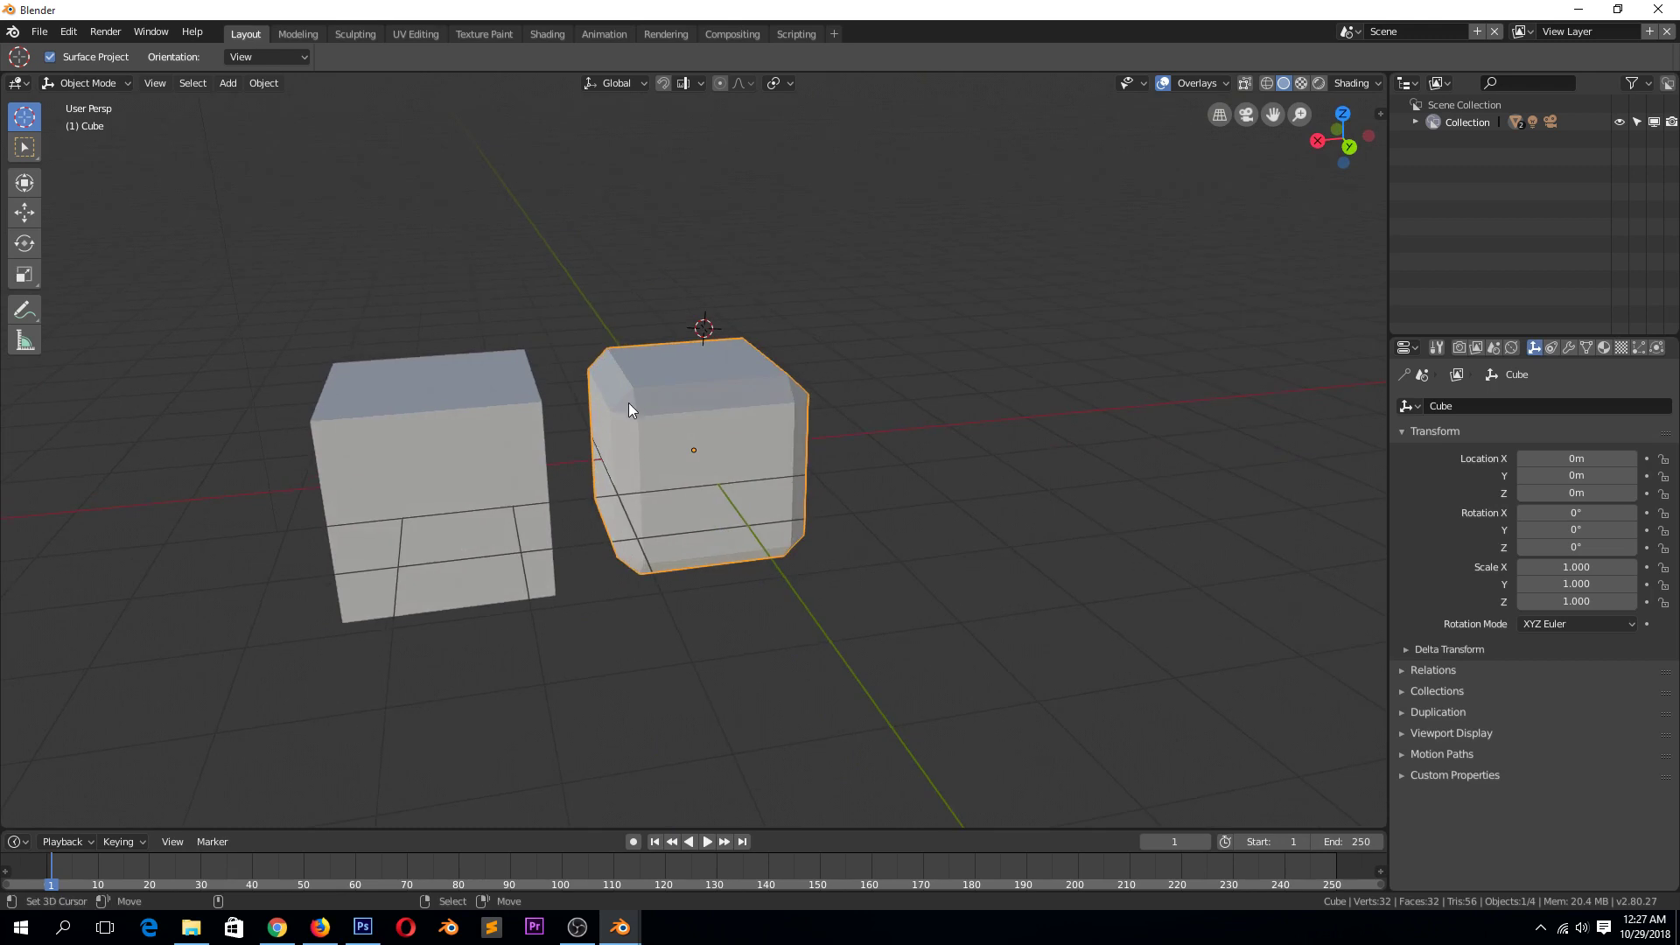
pyautogui.scroll(5, 643, 413)
pyautogui.scroll(-4, 504, 299)
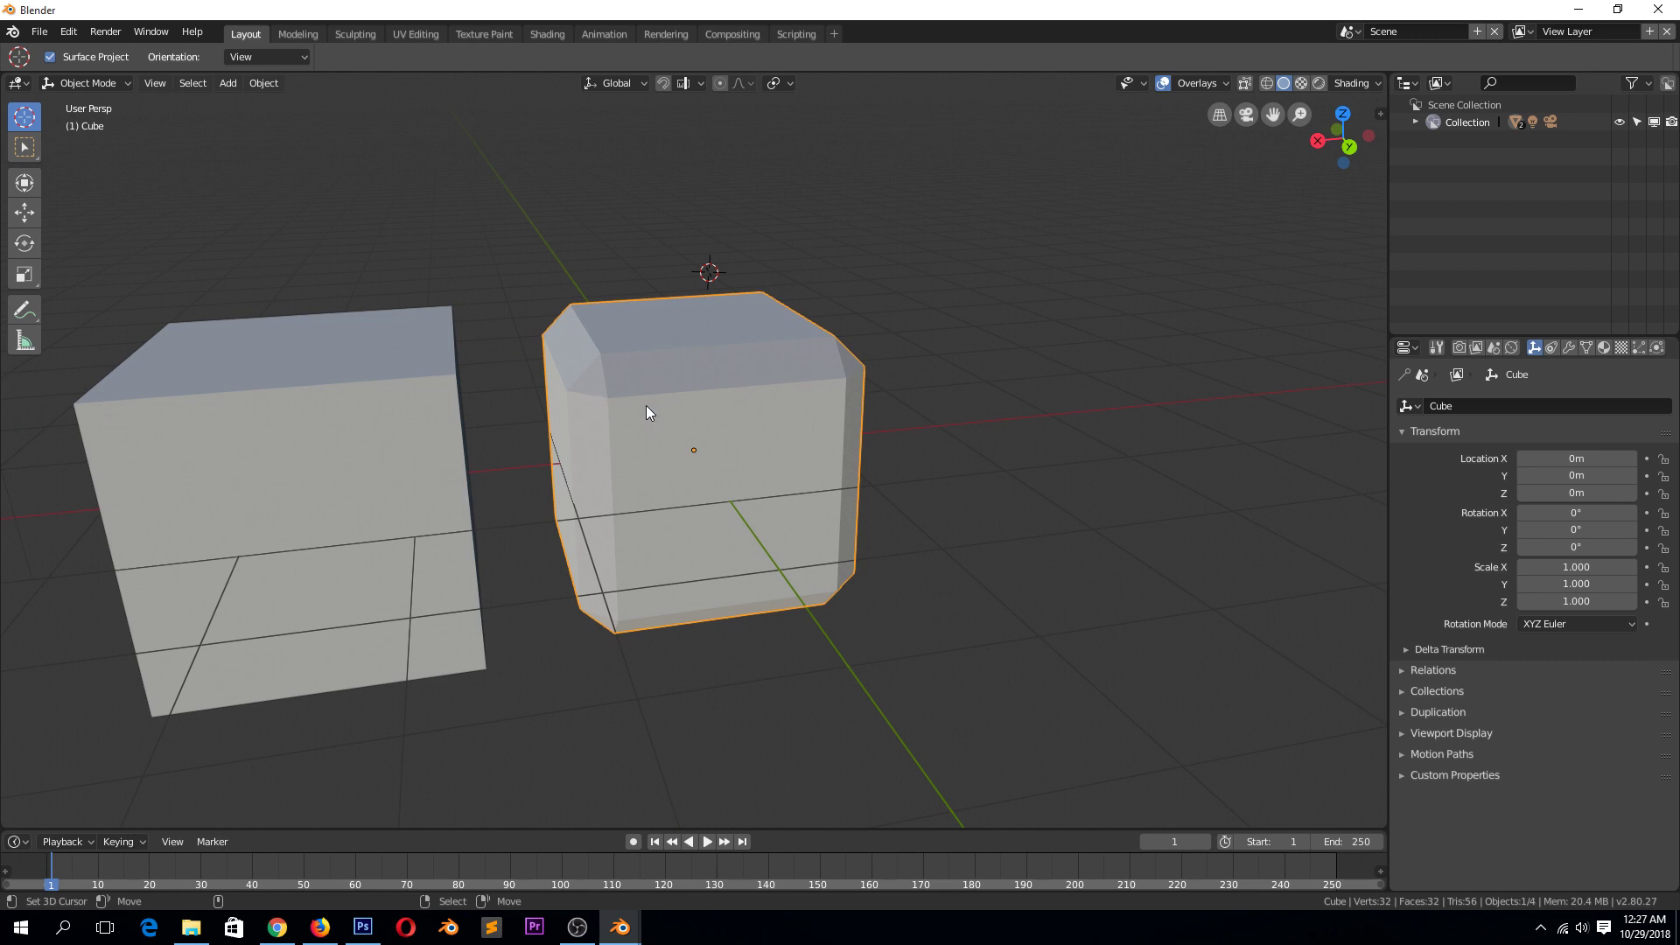
pyautogui.press('Tab')
pyautogui.moveTo(677, 407); pyautogui.dragTo(636, 426, button='middle')
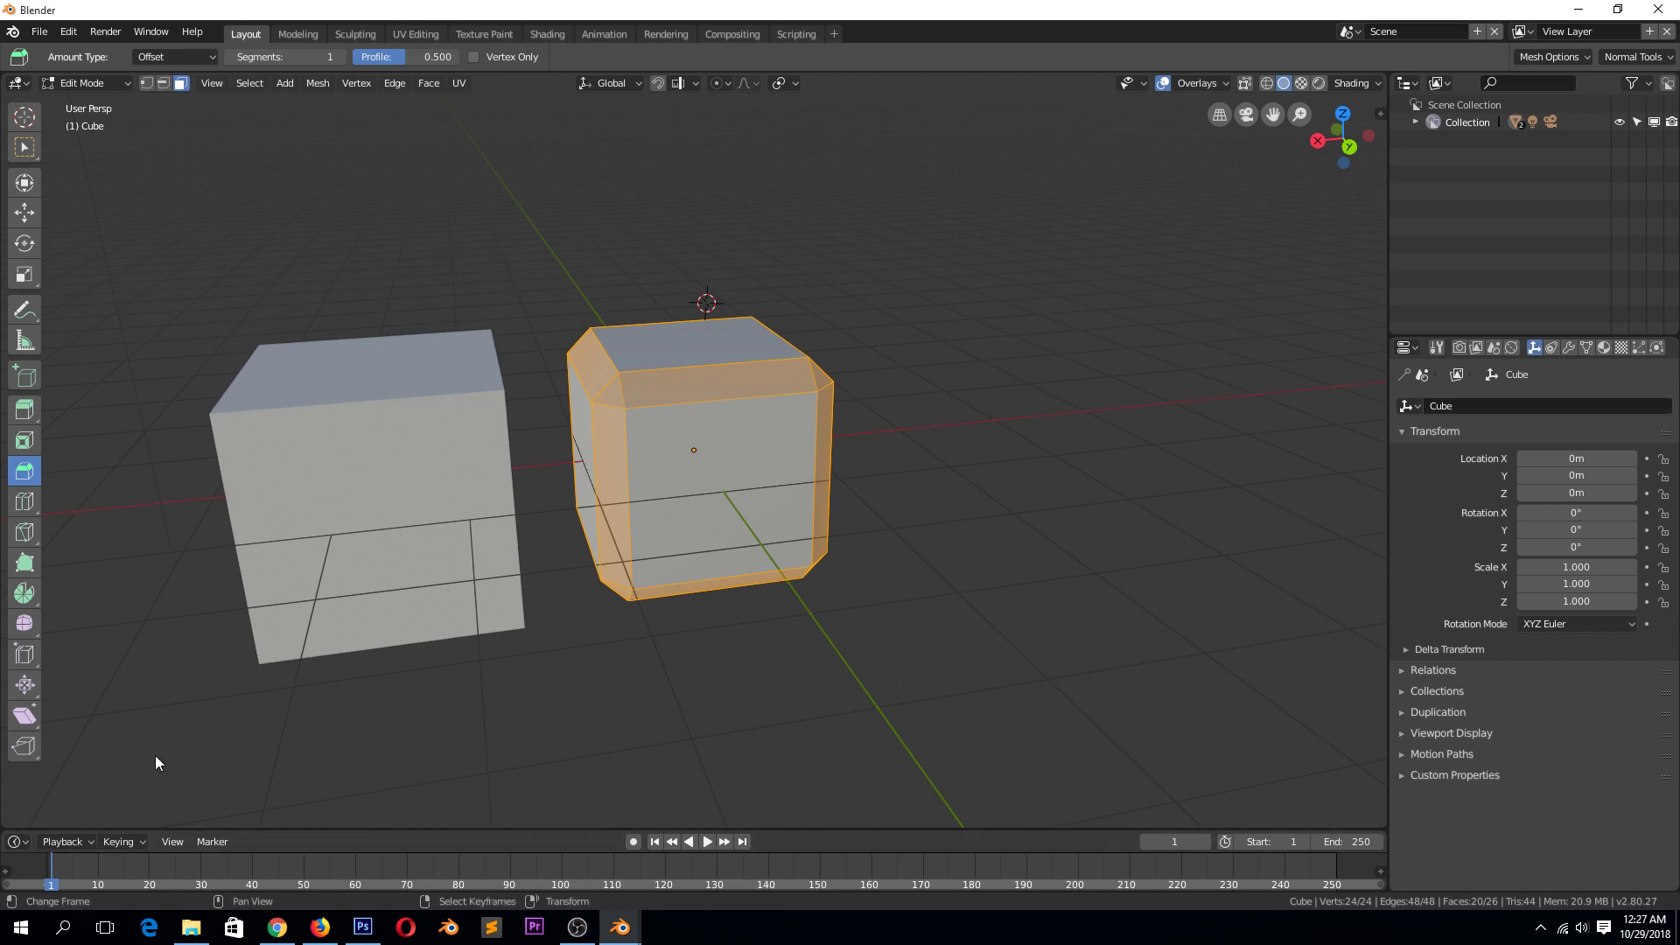
pyautogui.press('Tab')
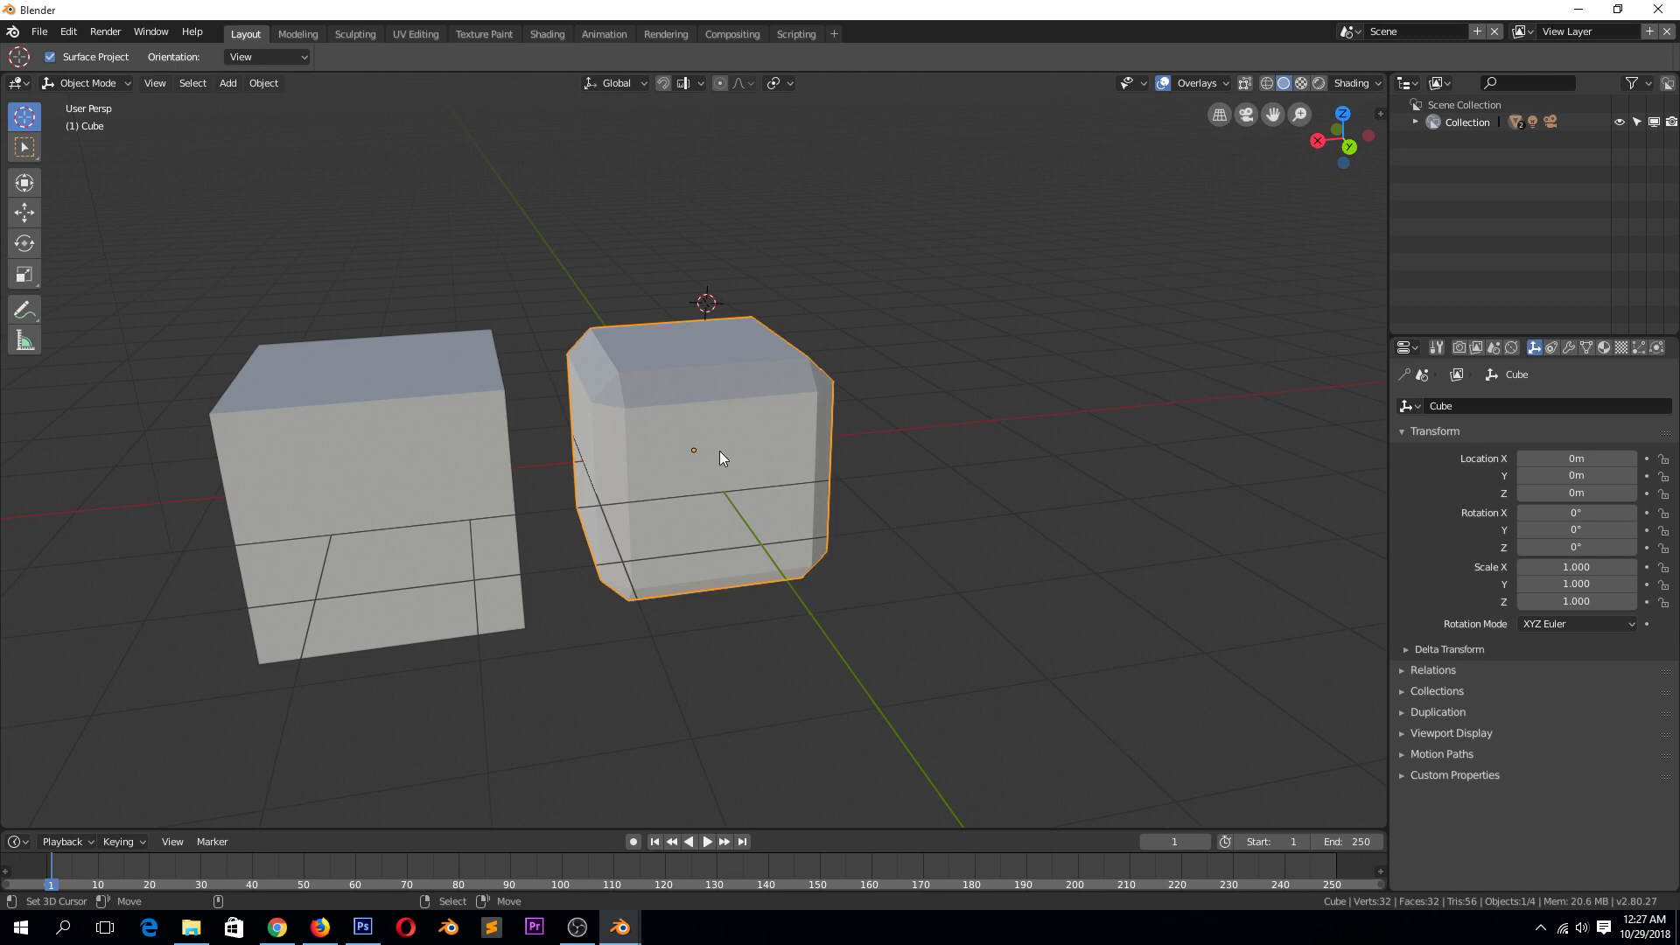
# Step: Duplicate the unbeveled cube along X, placing the copy beyond the beveled cube at about X -3.52 m
pyautogui.click(991, 400)
pyautogui.rightClick(331, 445)
pyautogui.hotkey('shift', 'd')
pyautogui.press('x')
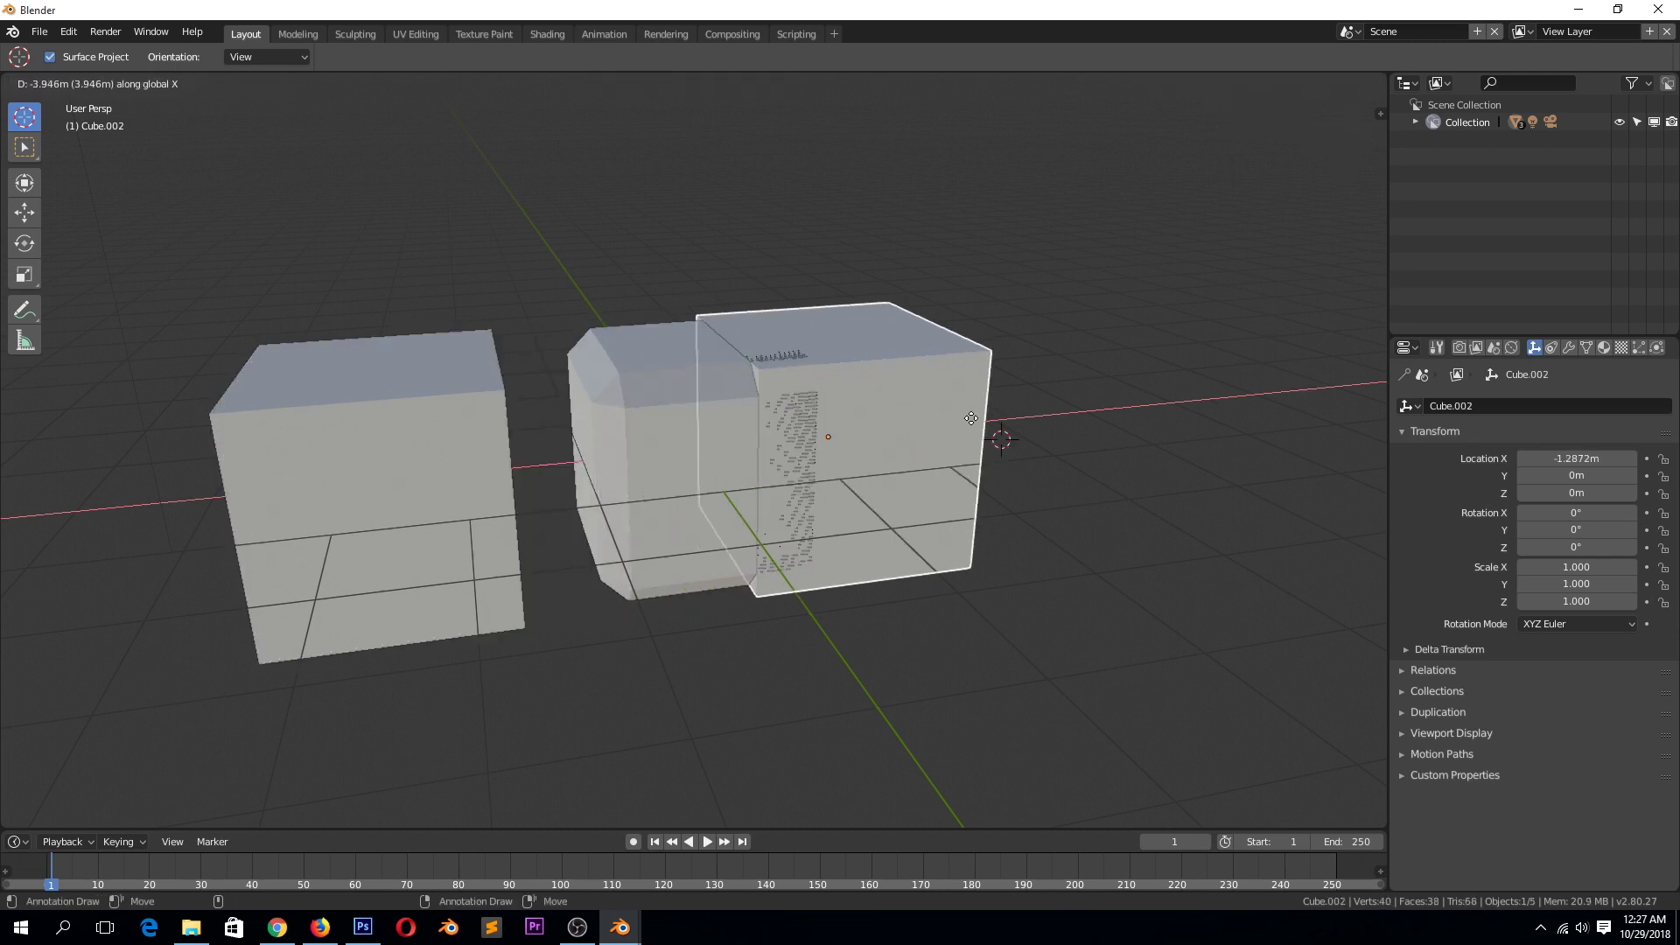
pyautogui.click(1174, 410)
# Step: Bevel all edges of the new copy by about 0.155
pyautogui.press('Tab')
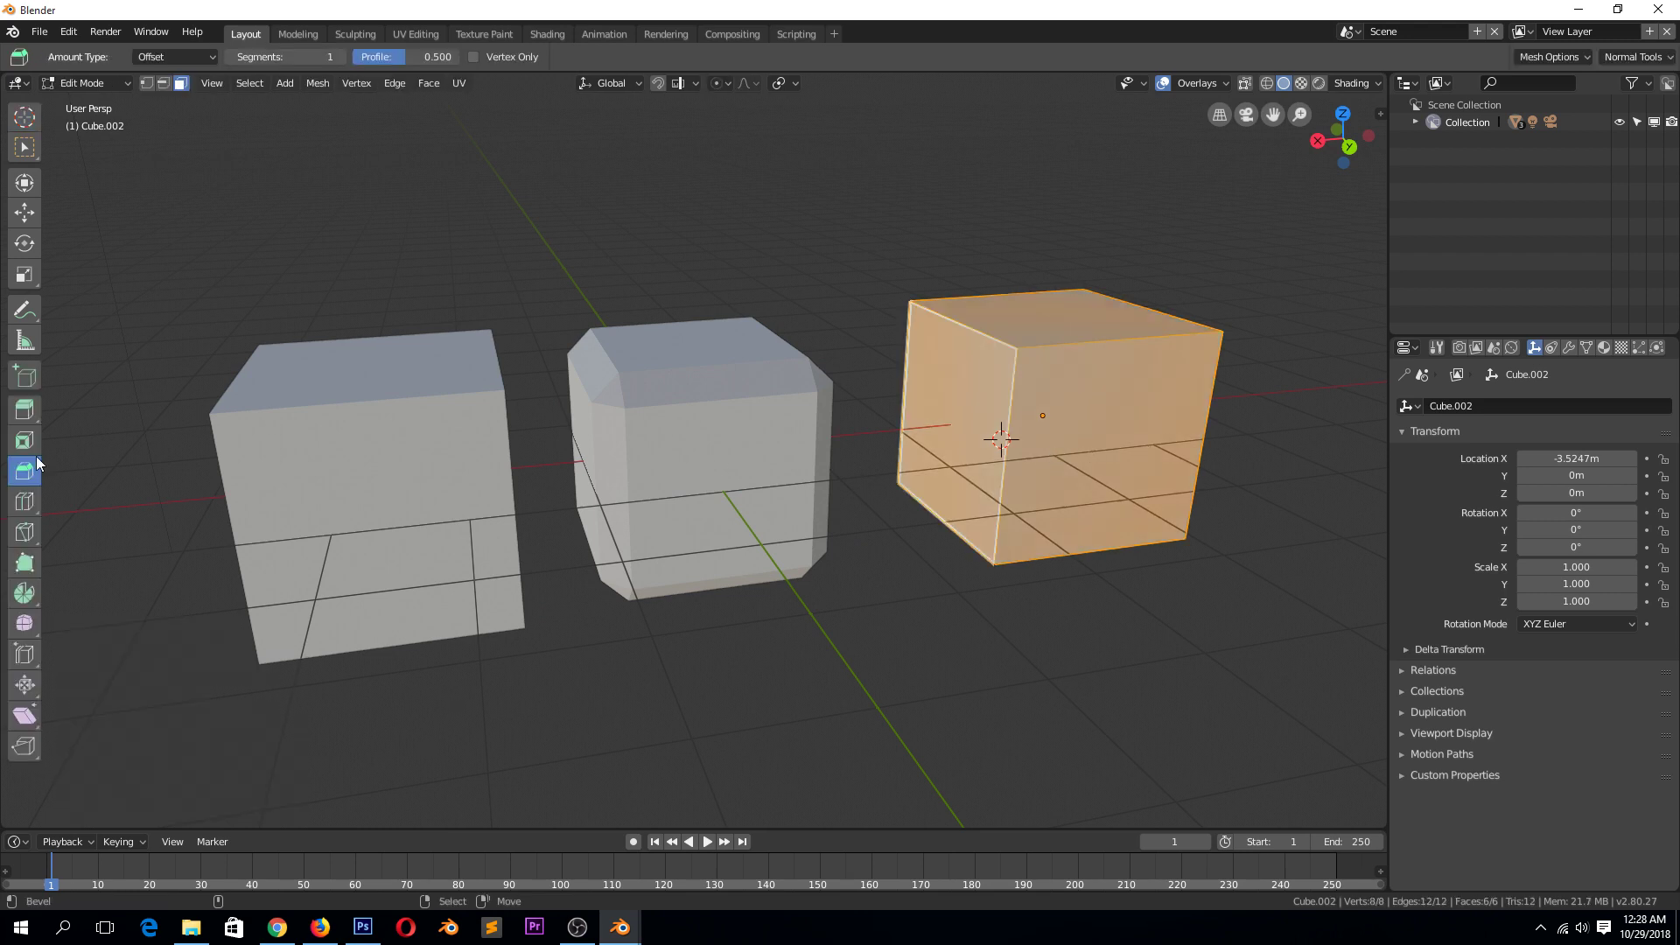
pyautogui.moveTo(1098, 371); pyautogui.dragTo(1093, 368)
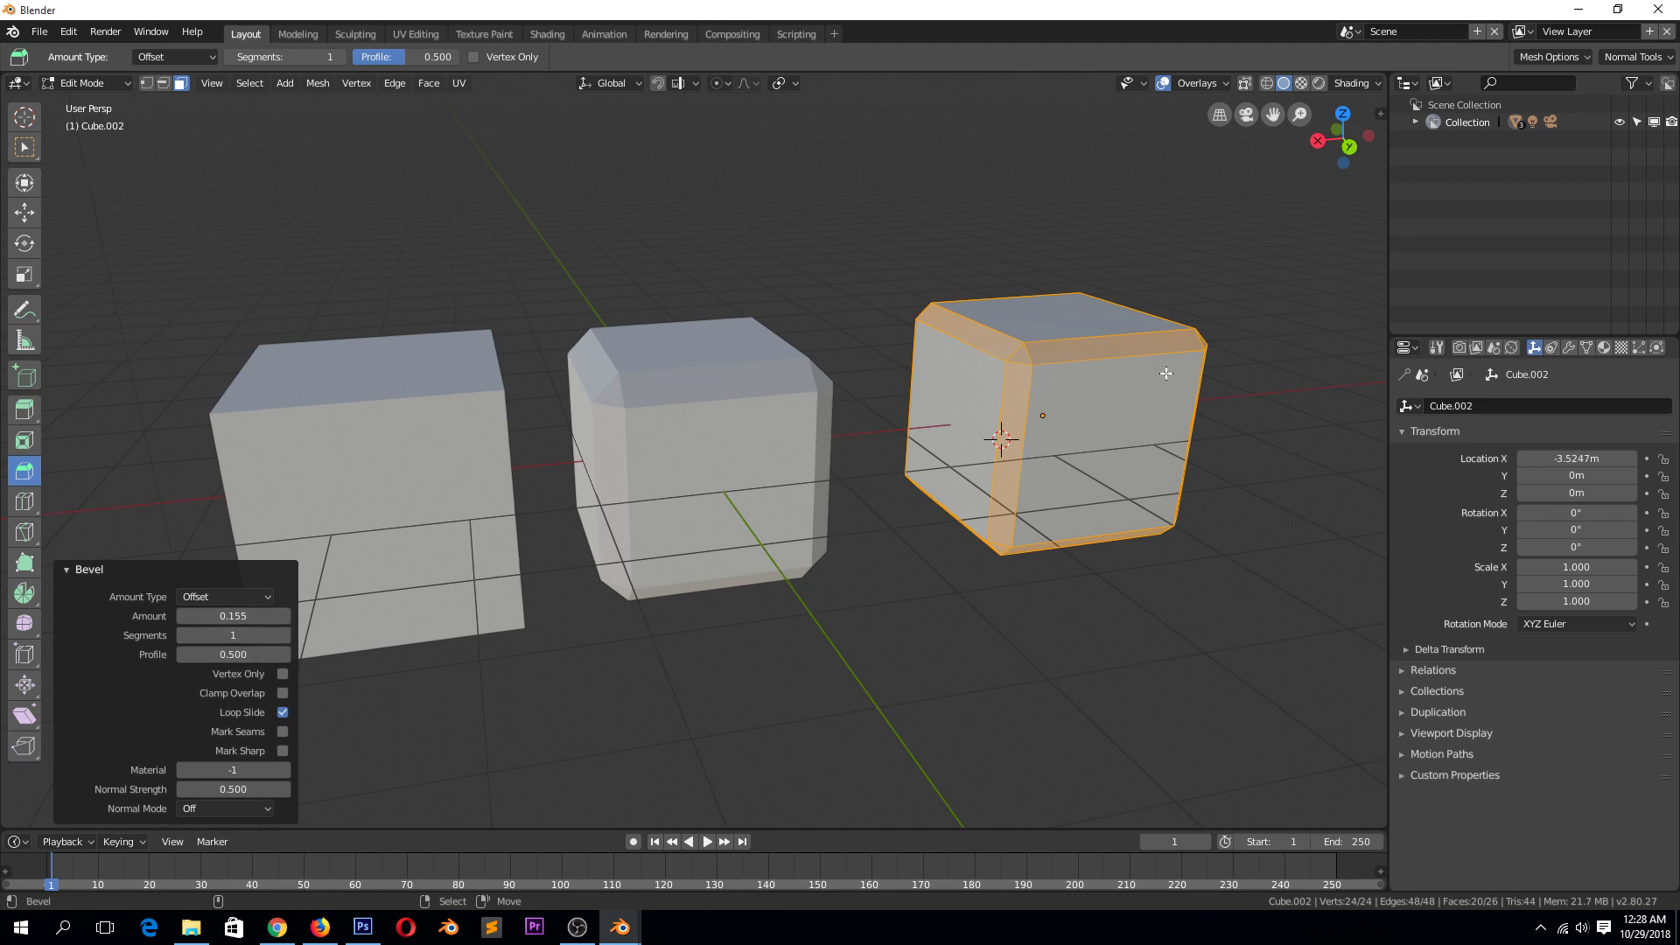
pyautogui.moveTo(1166, 374); pyautogui.dragTo(999, 425, button='middle')
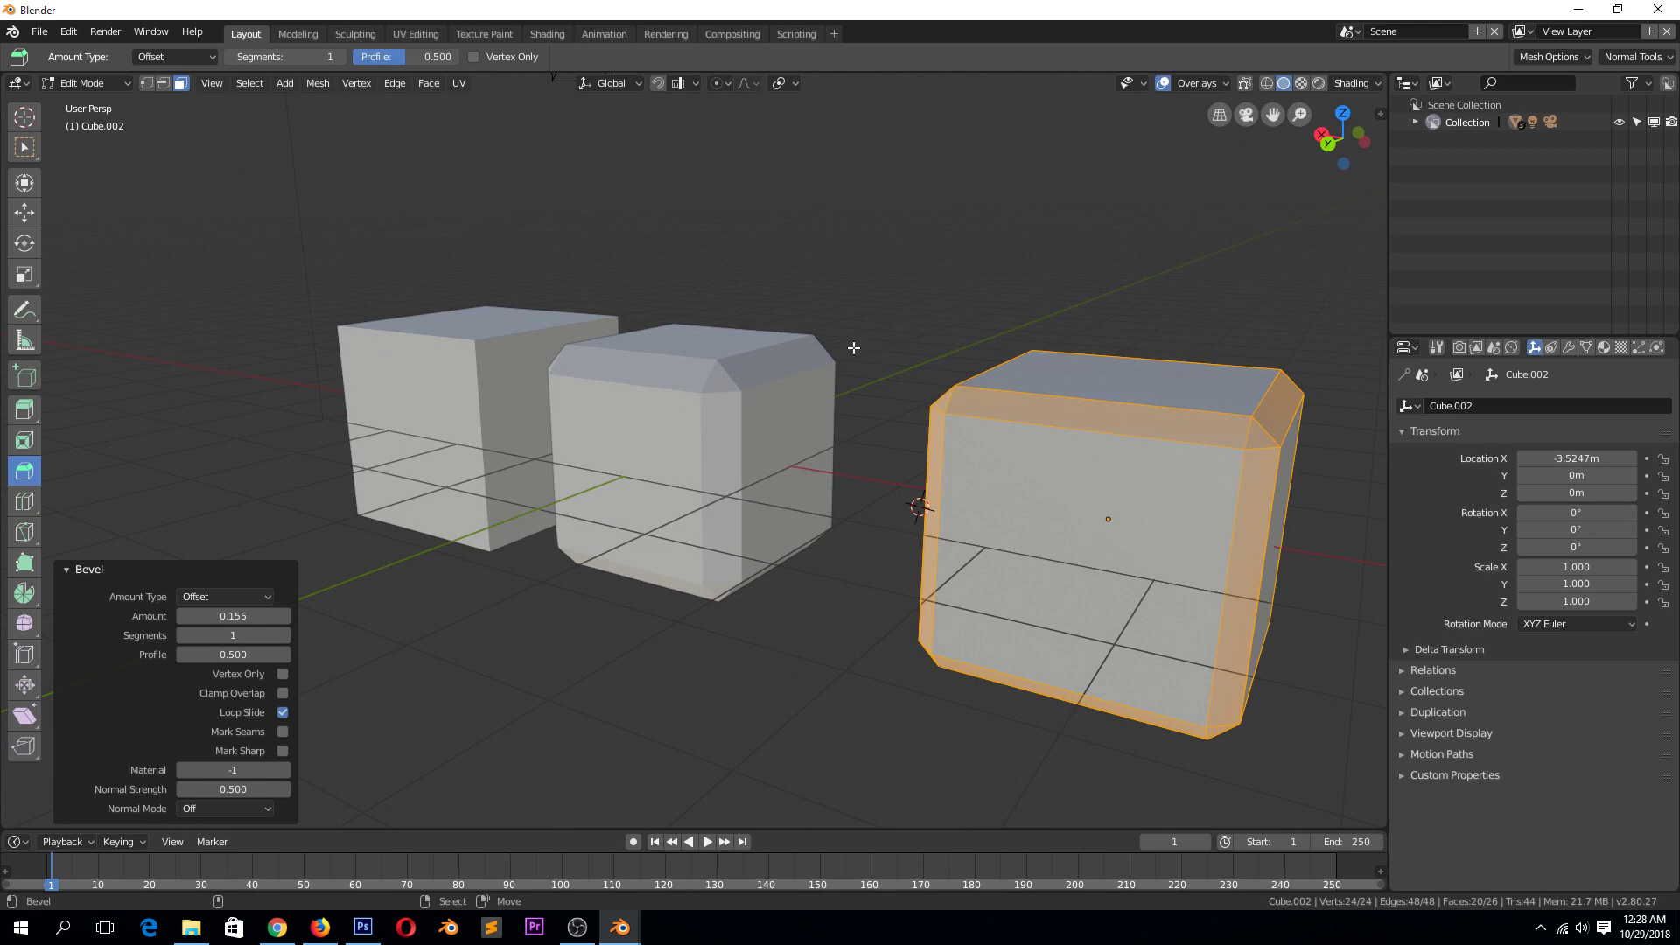
# Step: Raise the bevel's segment count beyond 3 to round the cube's edges smoothly, and return to Object Mode
pyautogui.click(287, 635)
pyautogui.moveTo(814, 490); pyautogui.dragTo(865, 497, button='middle')
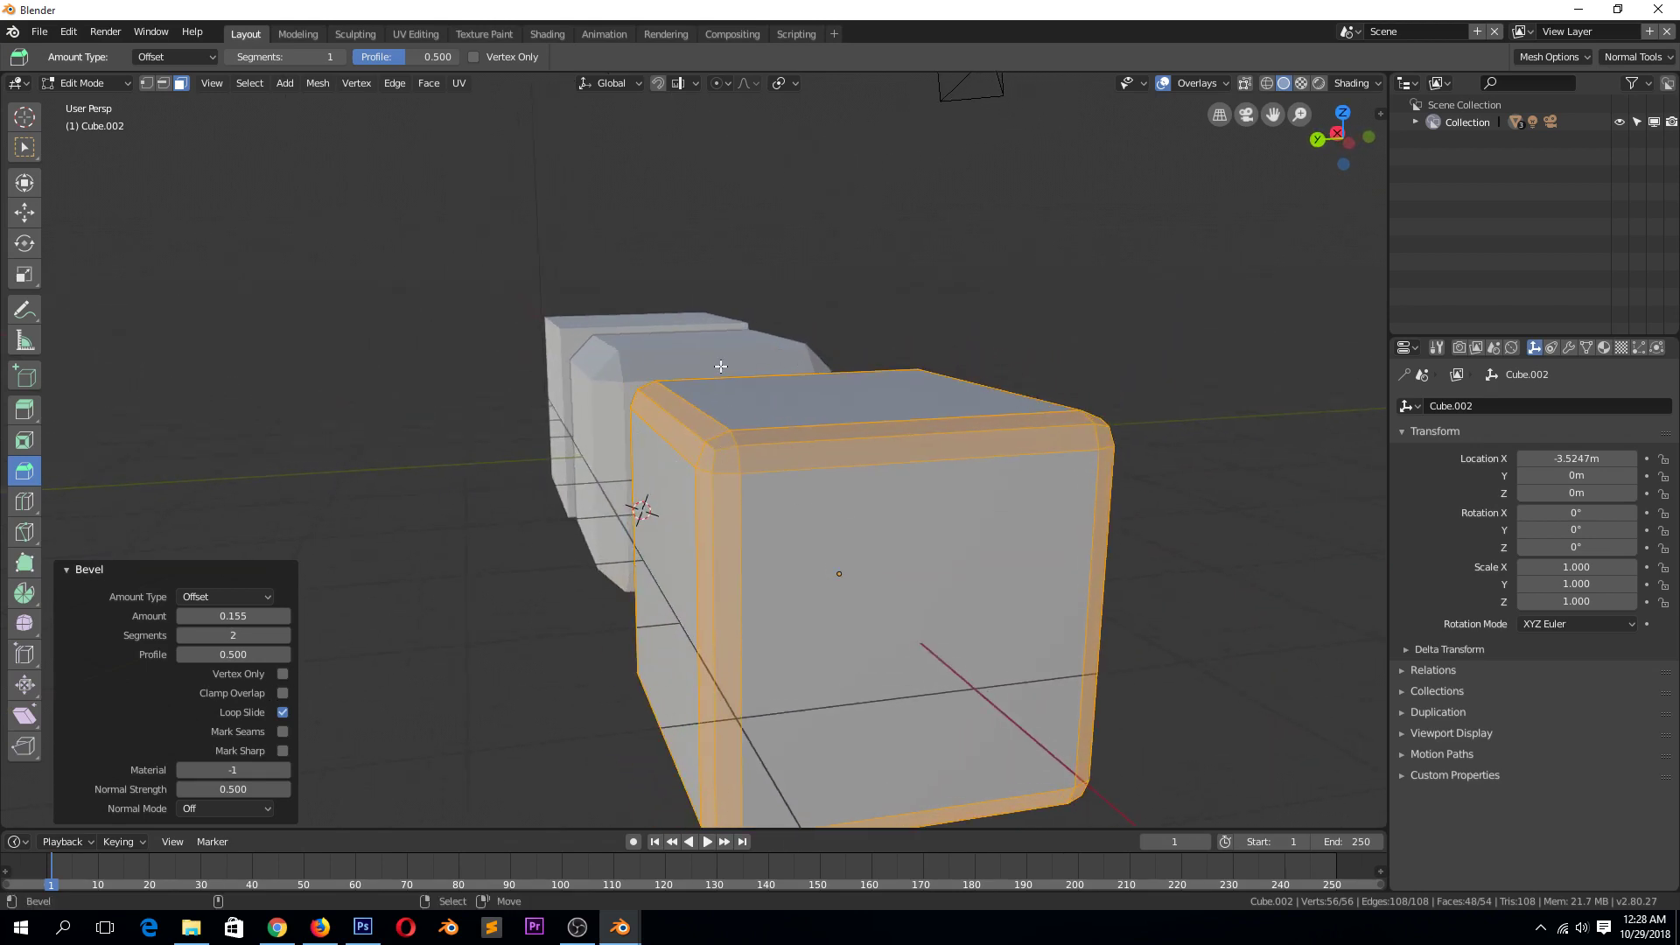
pyautogui.click(287, 634)
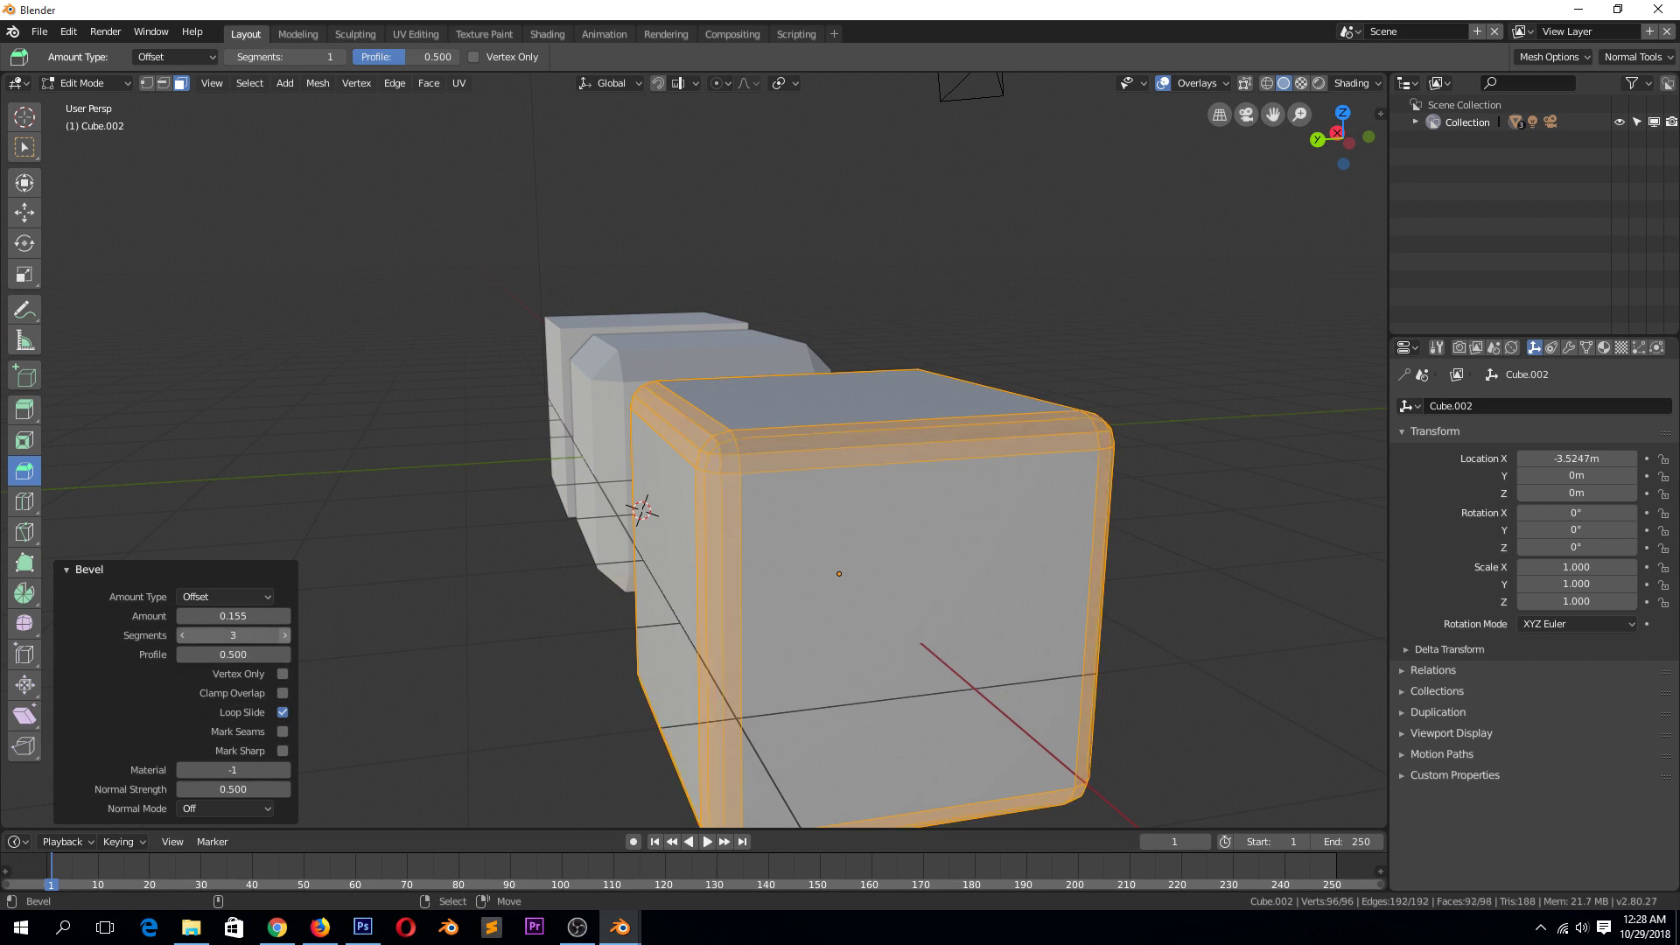
pyautogui.click(286, 634)
pyautogui.click(286, 634)
pyautogui.press('Tab')
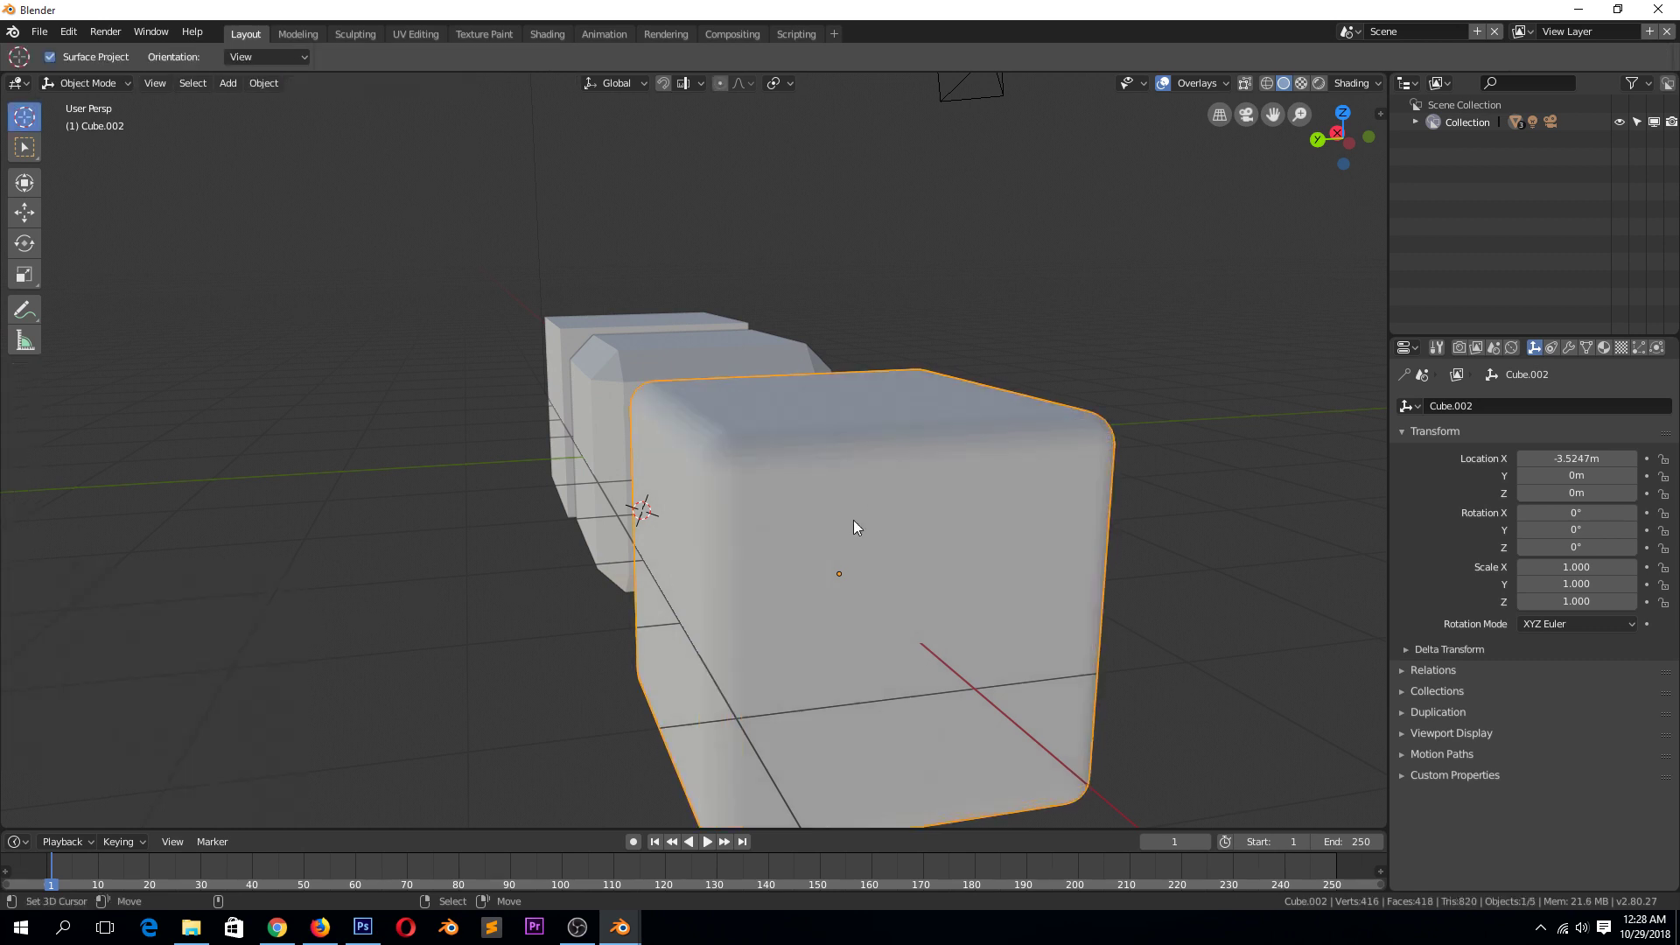
# Step: Select the unbeveled cube and move it along X to about 7.63 m, away from the beveled cubes
pyautogui.press('KP_Decimal')
pyautogui.moveTo(676, 494); pyautogui.dragTo(770, 525, button='middle')
pyautogui.click(394, 374)
pyautogui.scroll(-2, 455, 394)
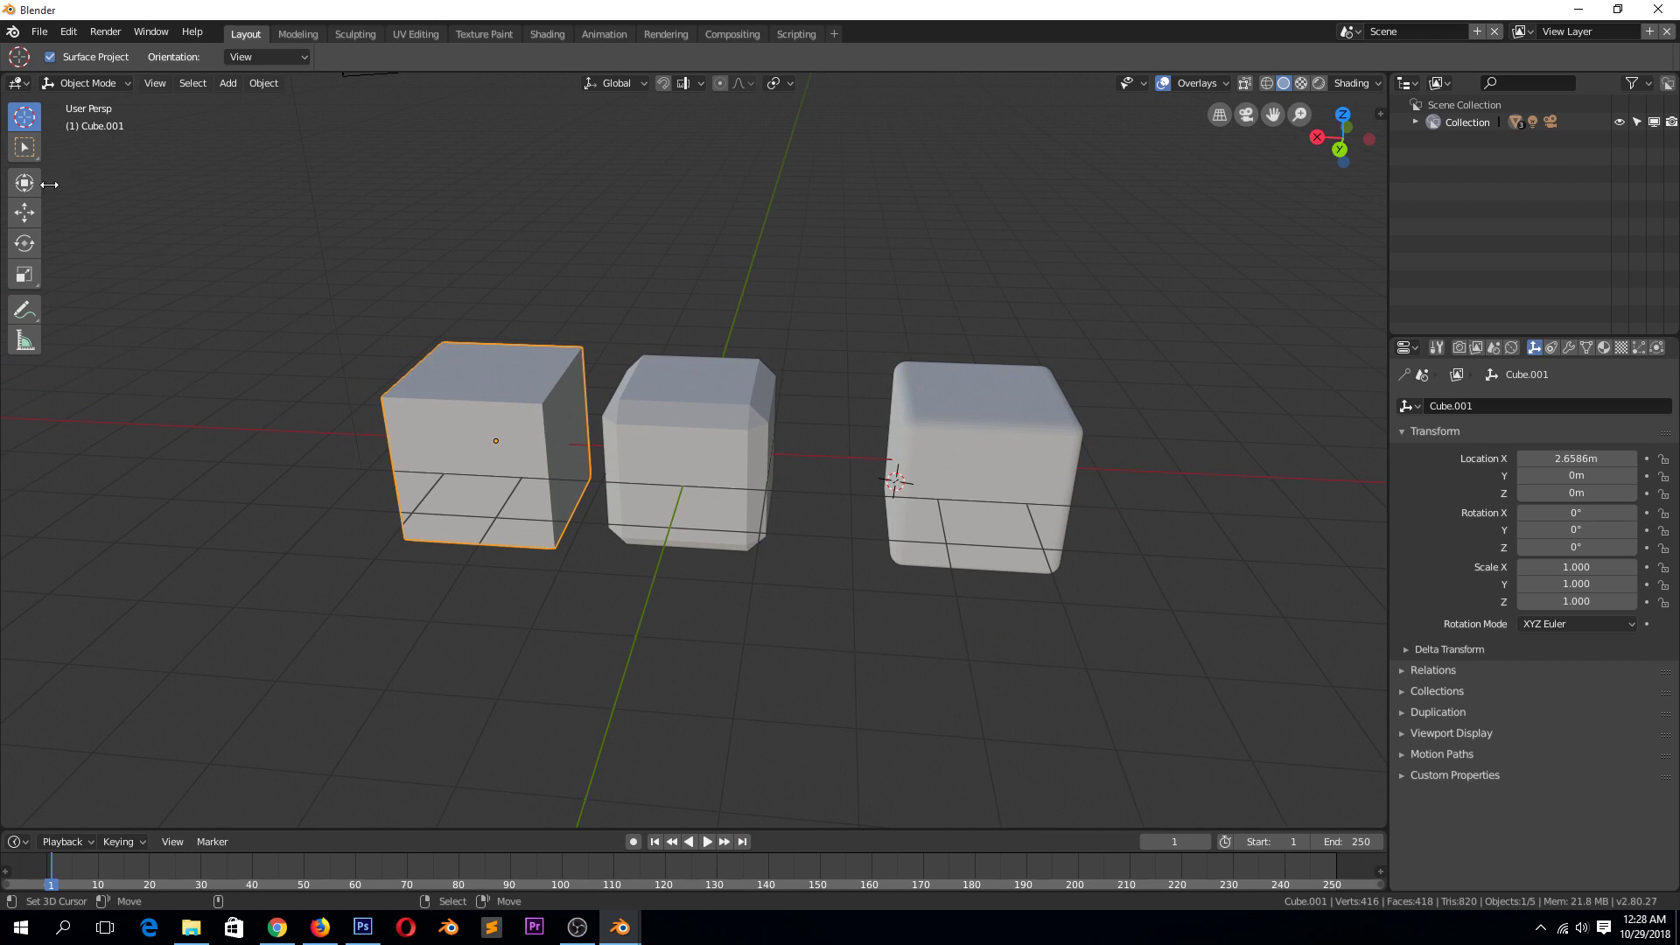
pyautogui.click(25, 212)
pyautogui.moveTo(454, 434); pyautogui.dragTo(103, 424)
# Step: Duplicate the unbeveled cube along X, placing the copy at about X 5.09 m
pyautogui.hotkey('shift', 'd')
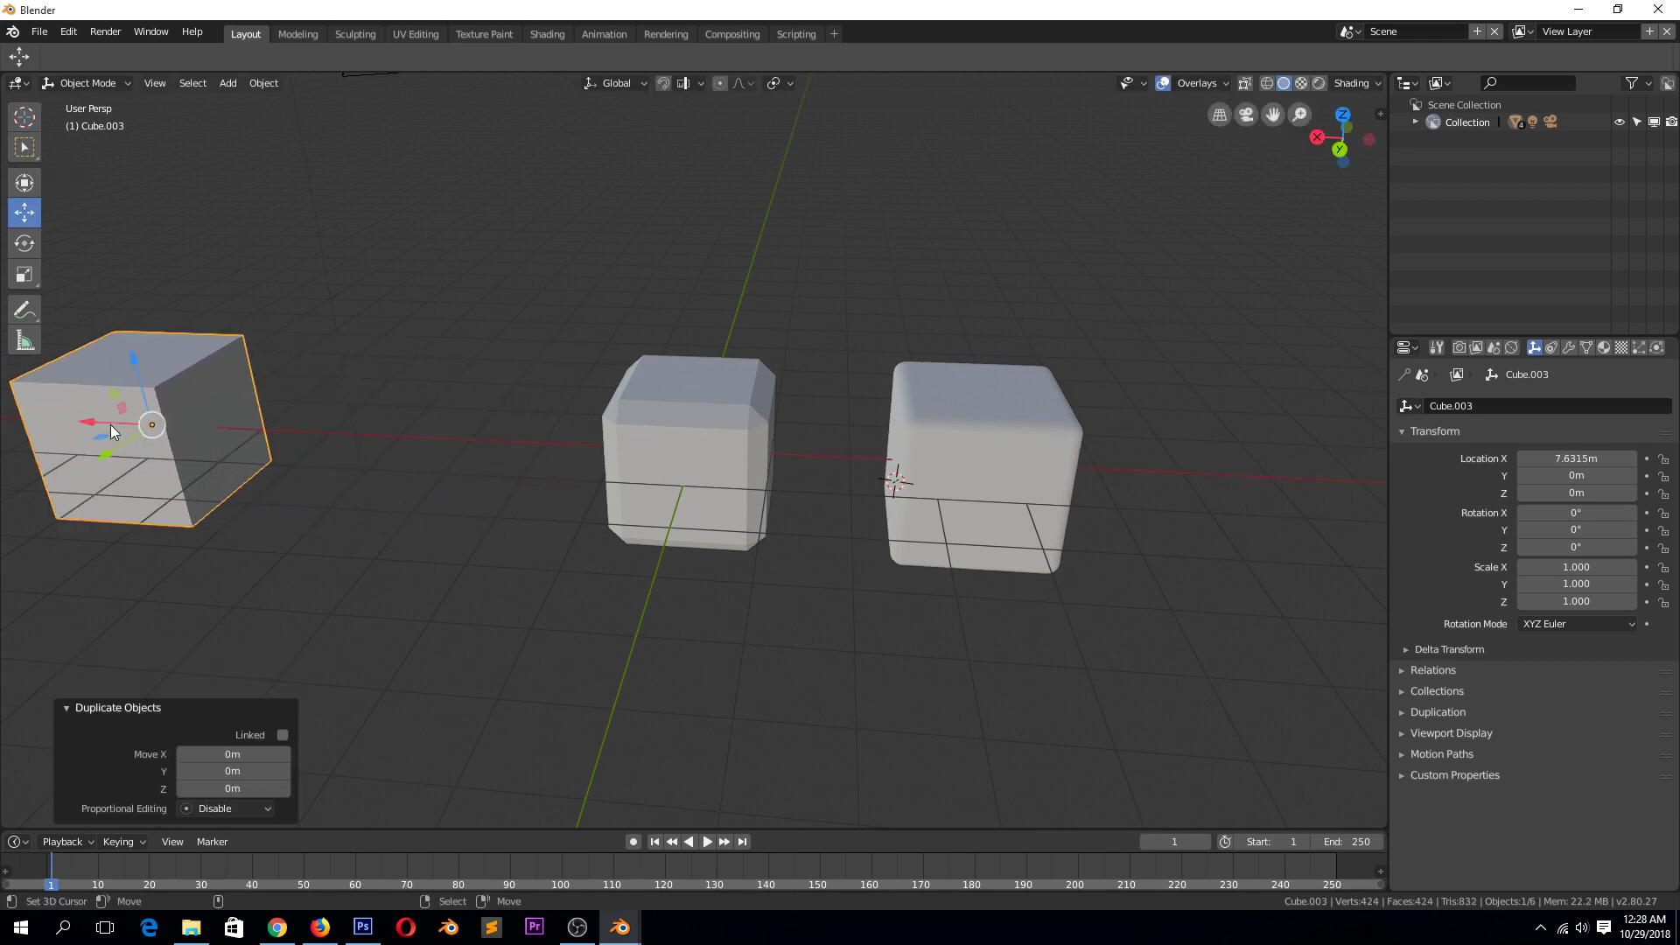
pyautogui.press('x')
pyautogui.click(287, 407)
# Step: Bevel the front top edge of the new cube copy by about 0.757 in edge select mode
pyautogui.press('Tab')
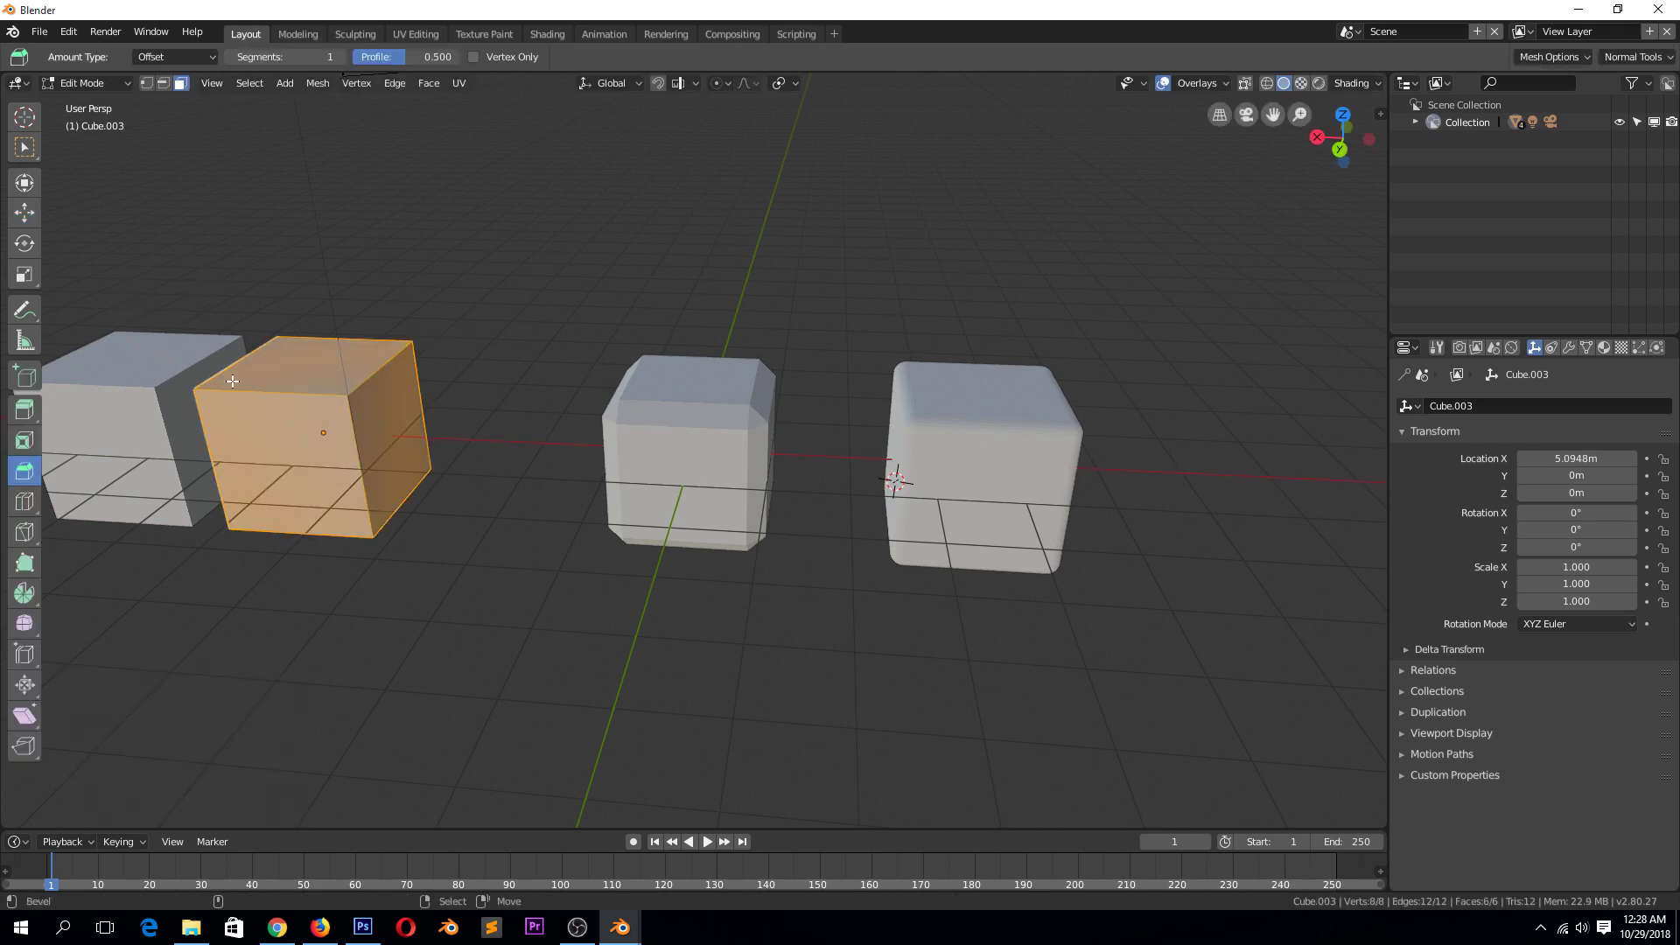
pyautogui.click(308, 422)
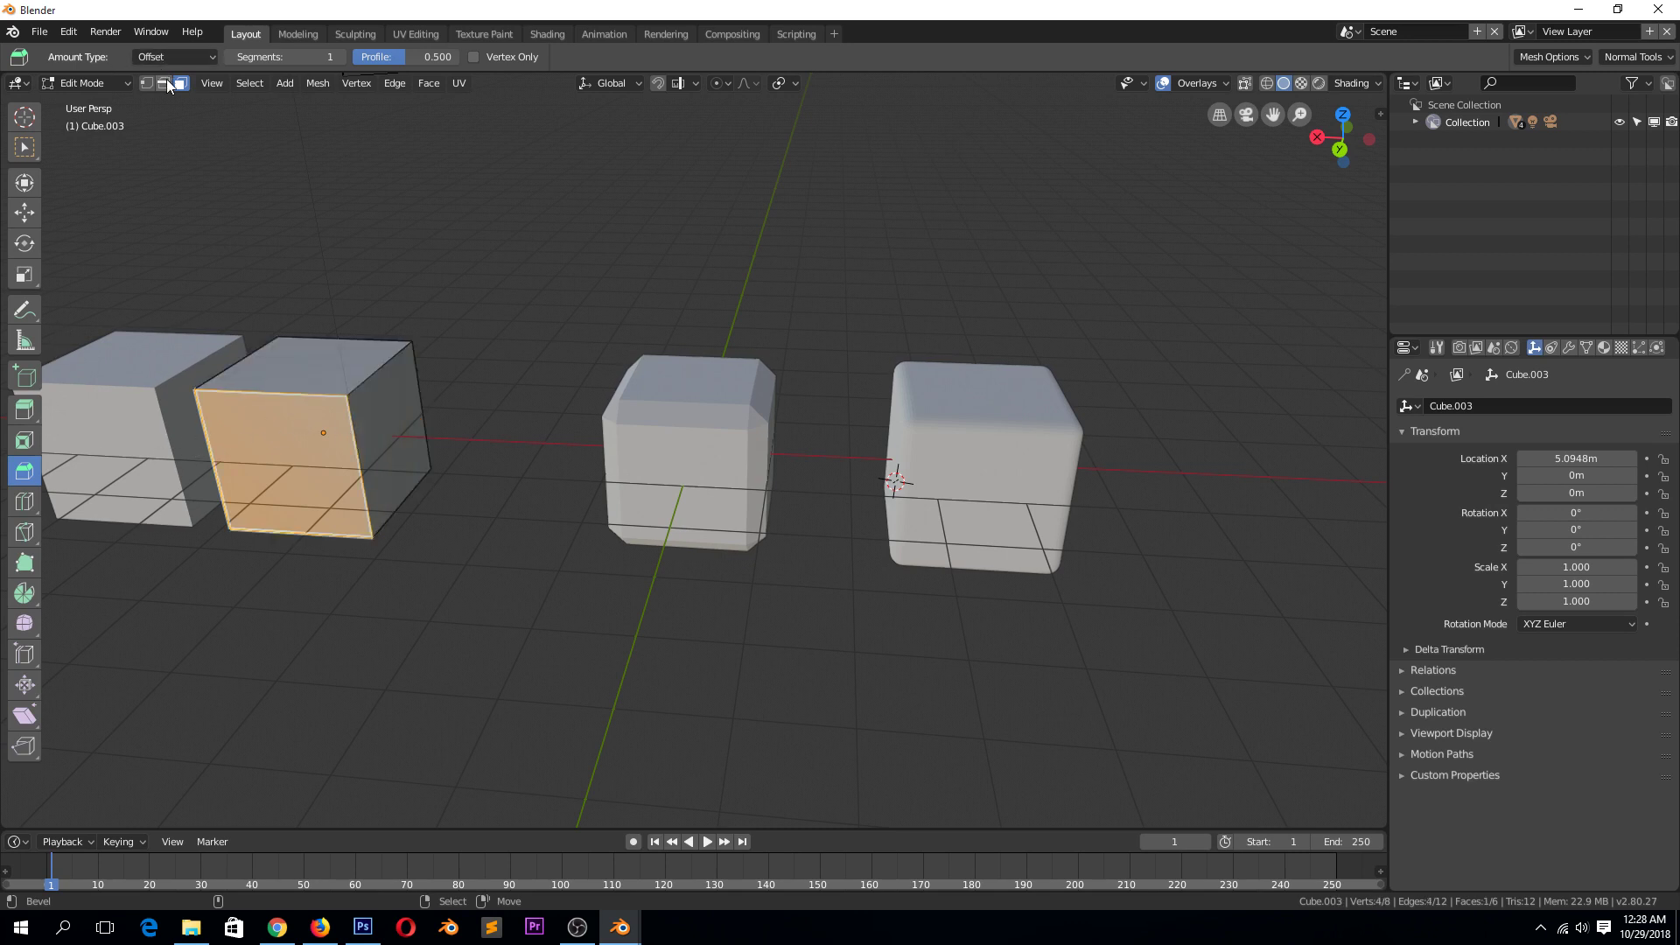
pyautogui.click(167, 82)
pyautogui.click(278, 425)
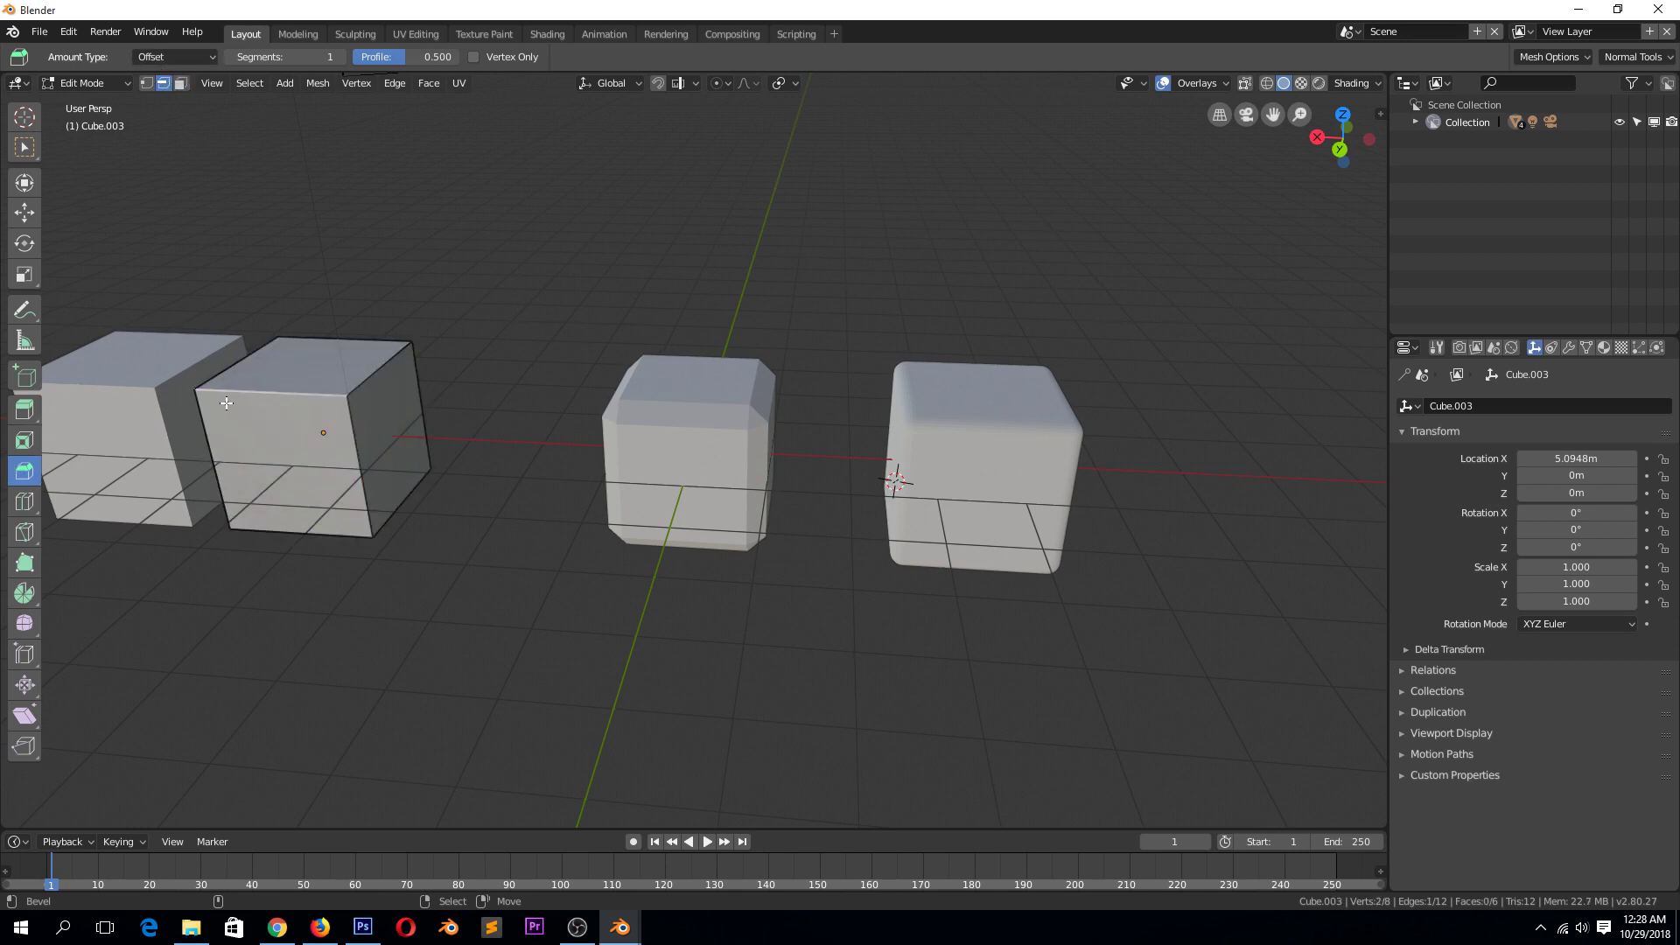
pyautogui.moveTo(252, 391); pyautogui.dragTo(333, 390)
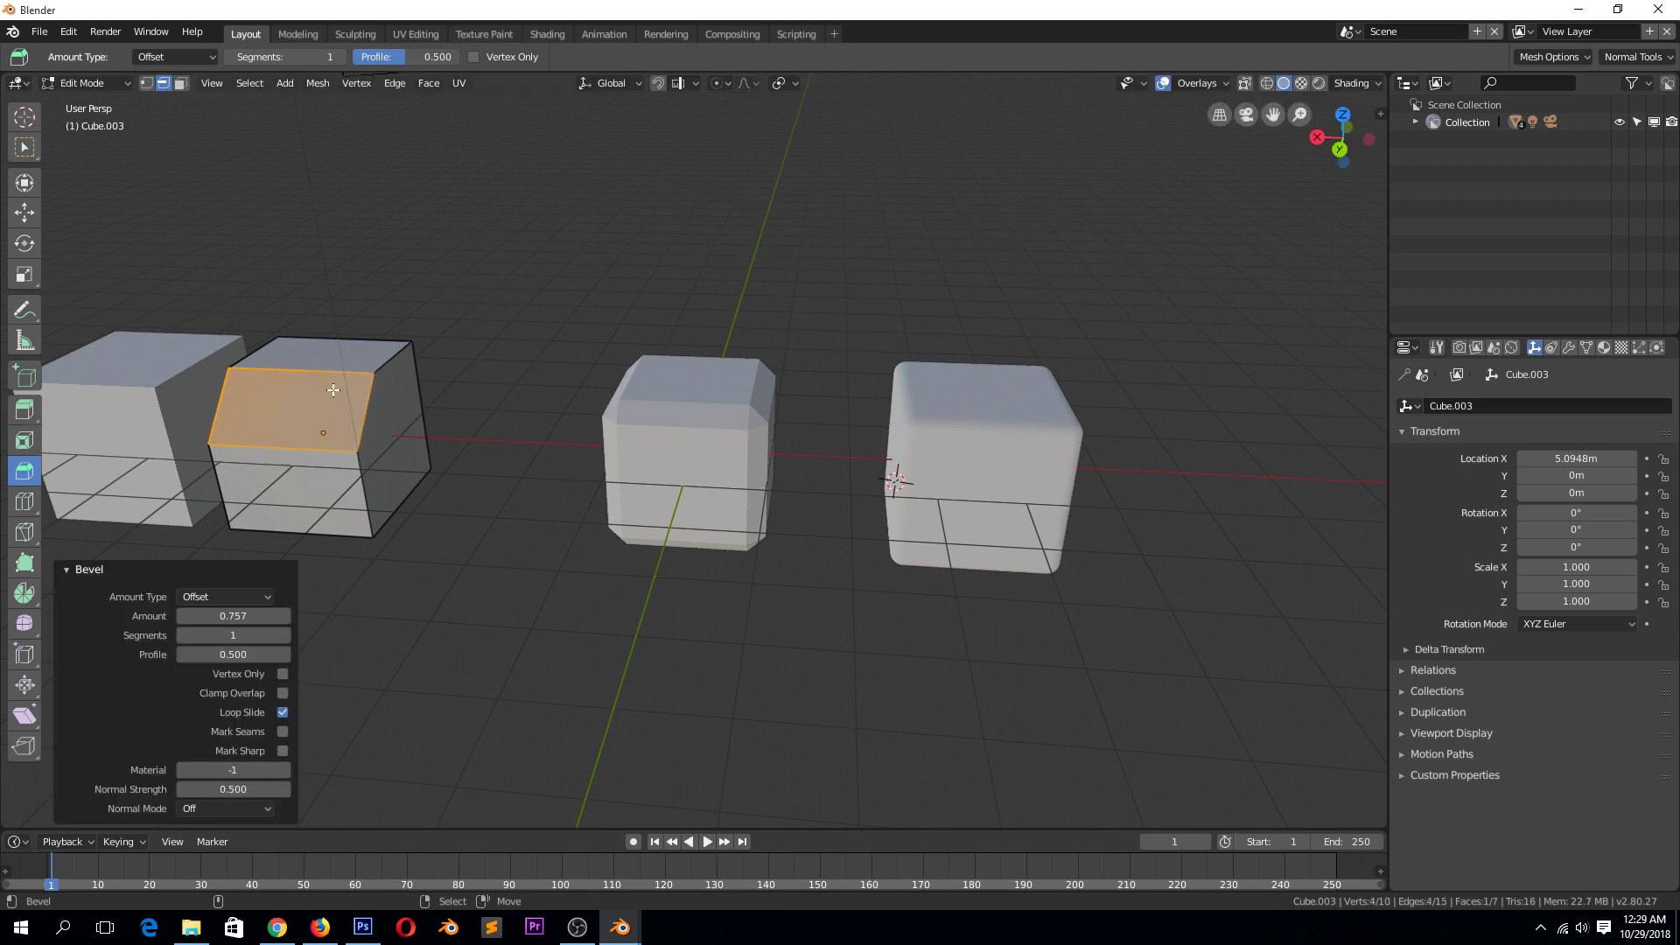
# Step: Set the edge's bevel to 4 segments, amount 0.607 and profile 0.050 for a concave curve, and return to Object Mode
pyautogui.click(287, 635)
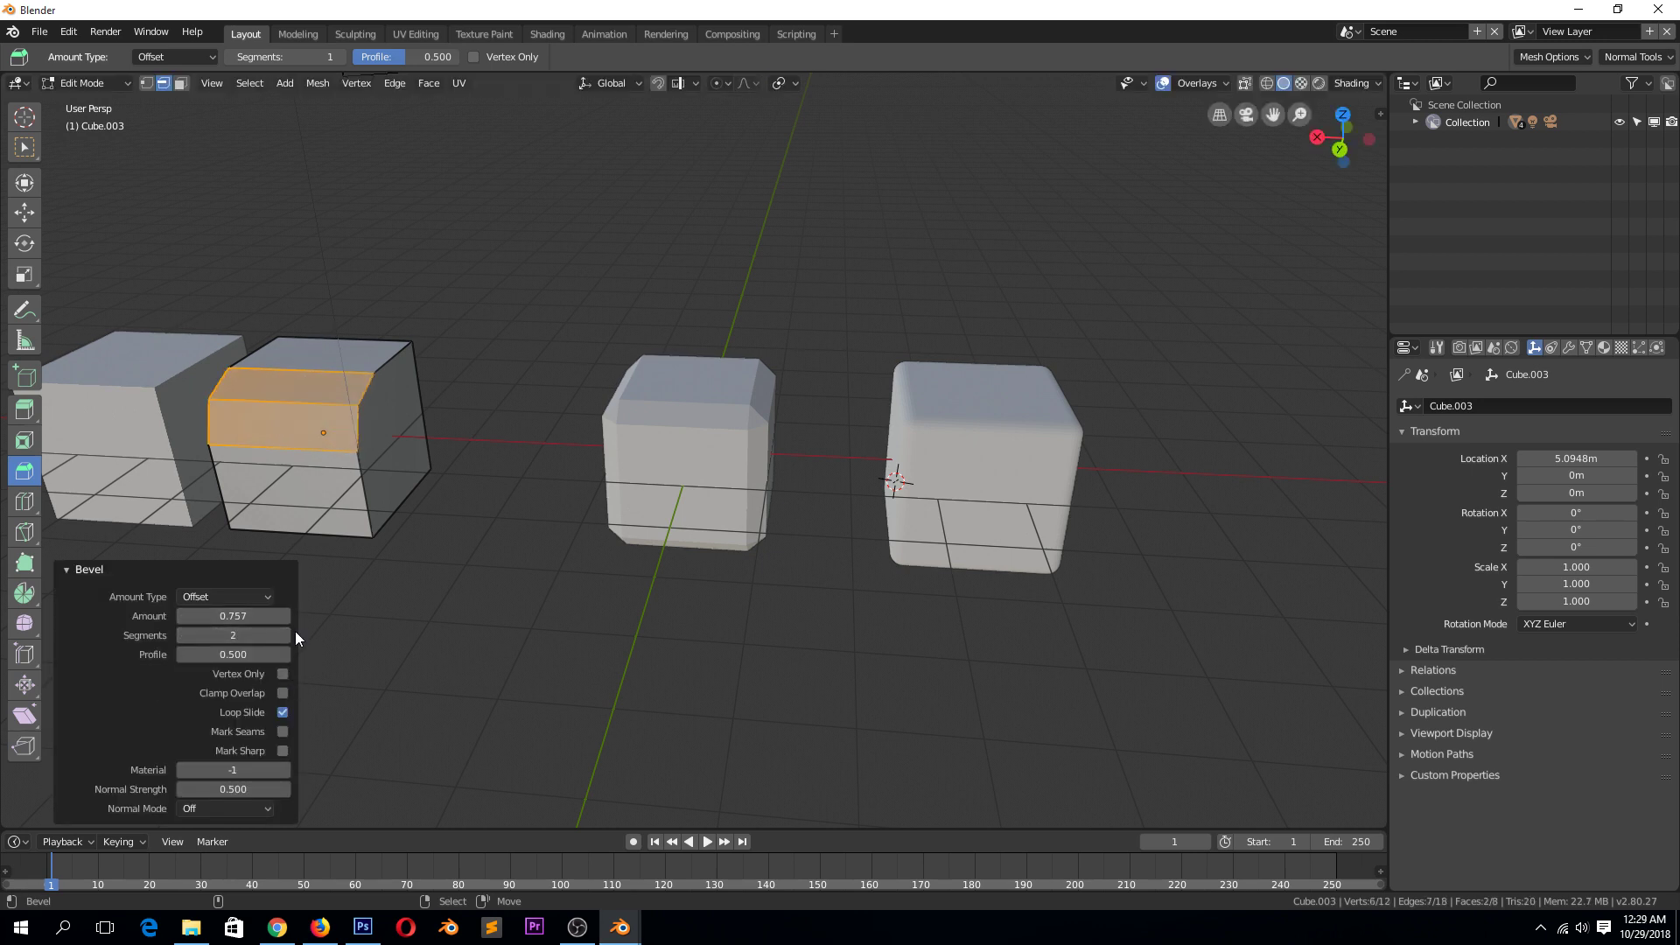
pyautogui.click(285, 635)
pyautogui.click(285, 634)
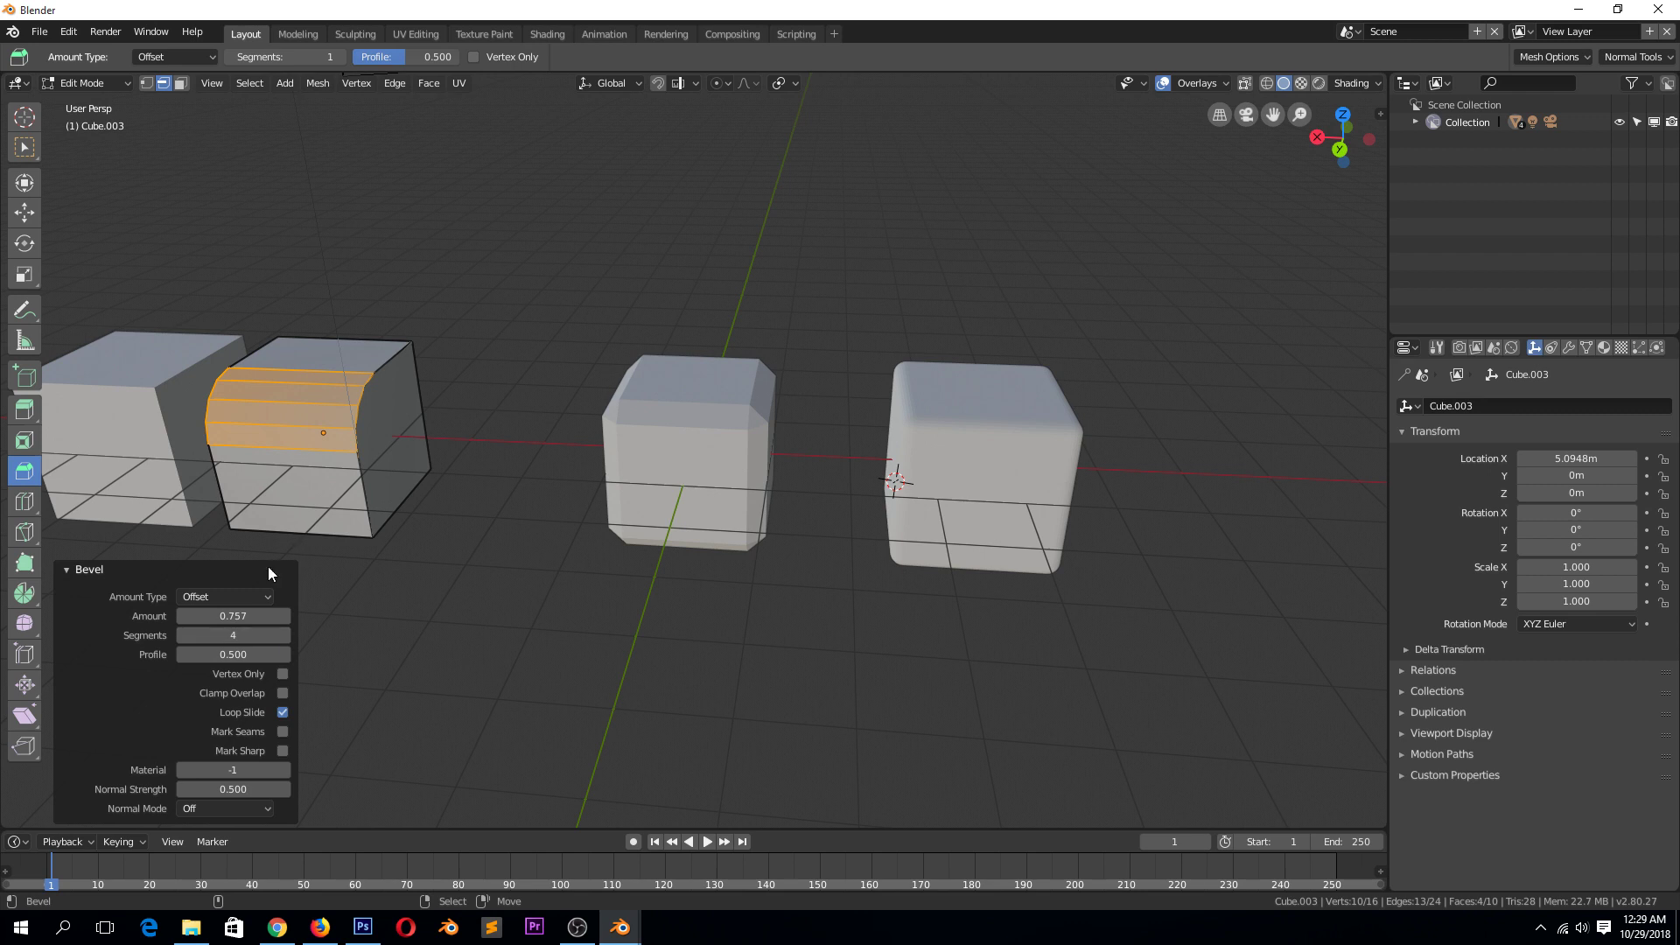
pyautogui.moveTo(223, 616); pyautogui.dragTo(184, 653)
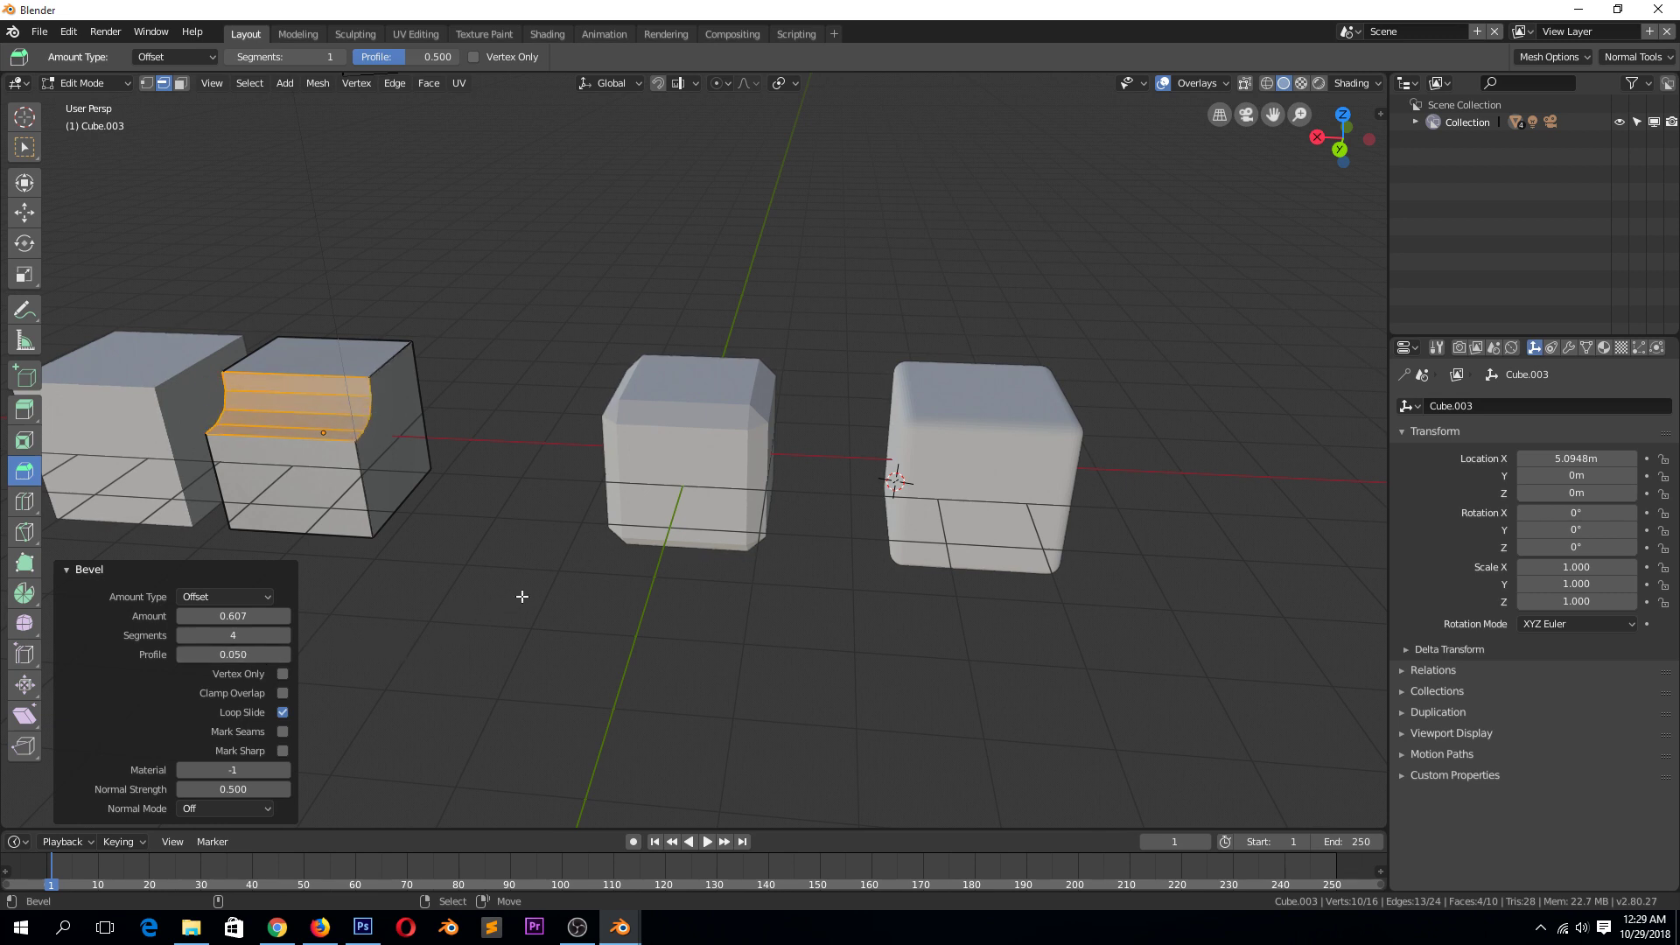
pyautogui.moveTo(522, 593); pyautogui.dragTo(481, 571, button='middle')
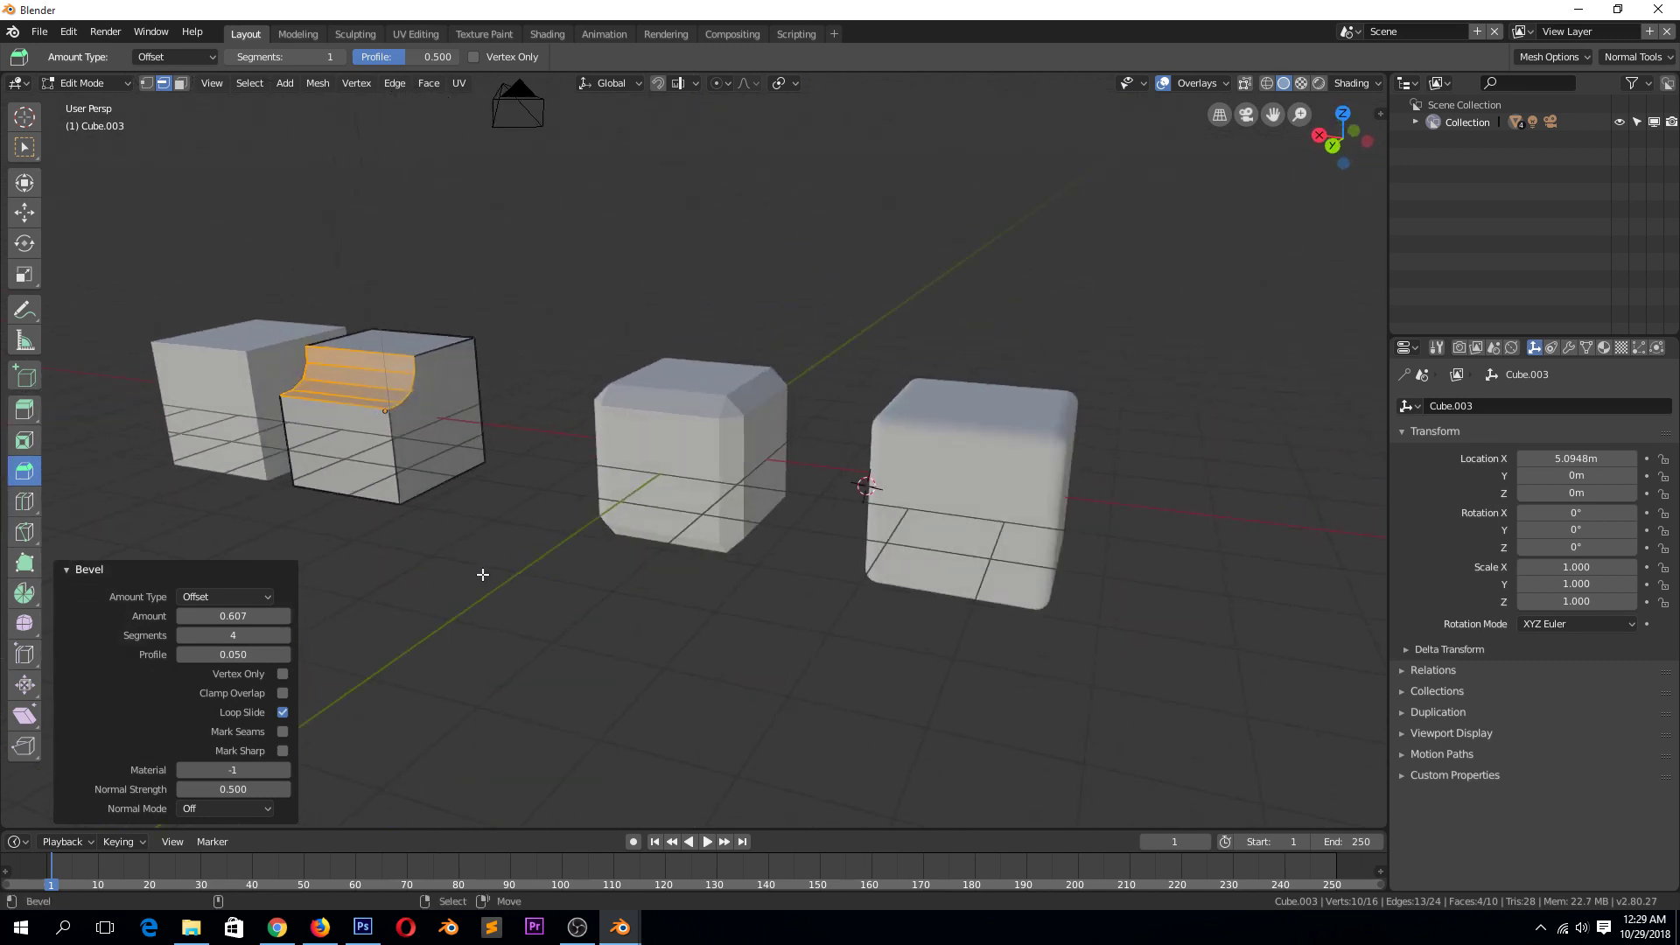
pyautogui.press('Tab')
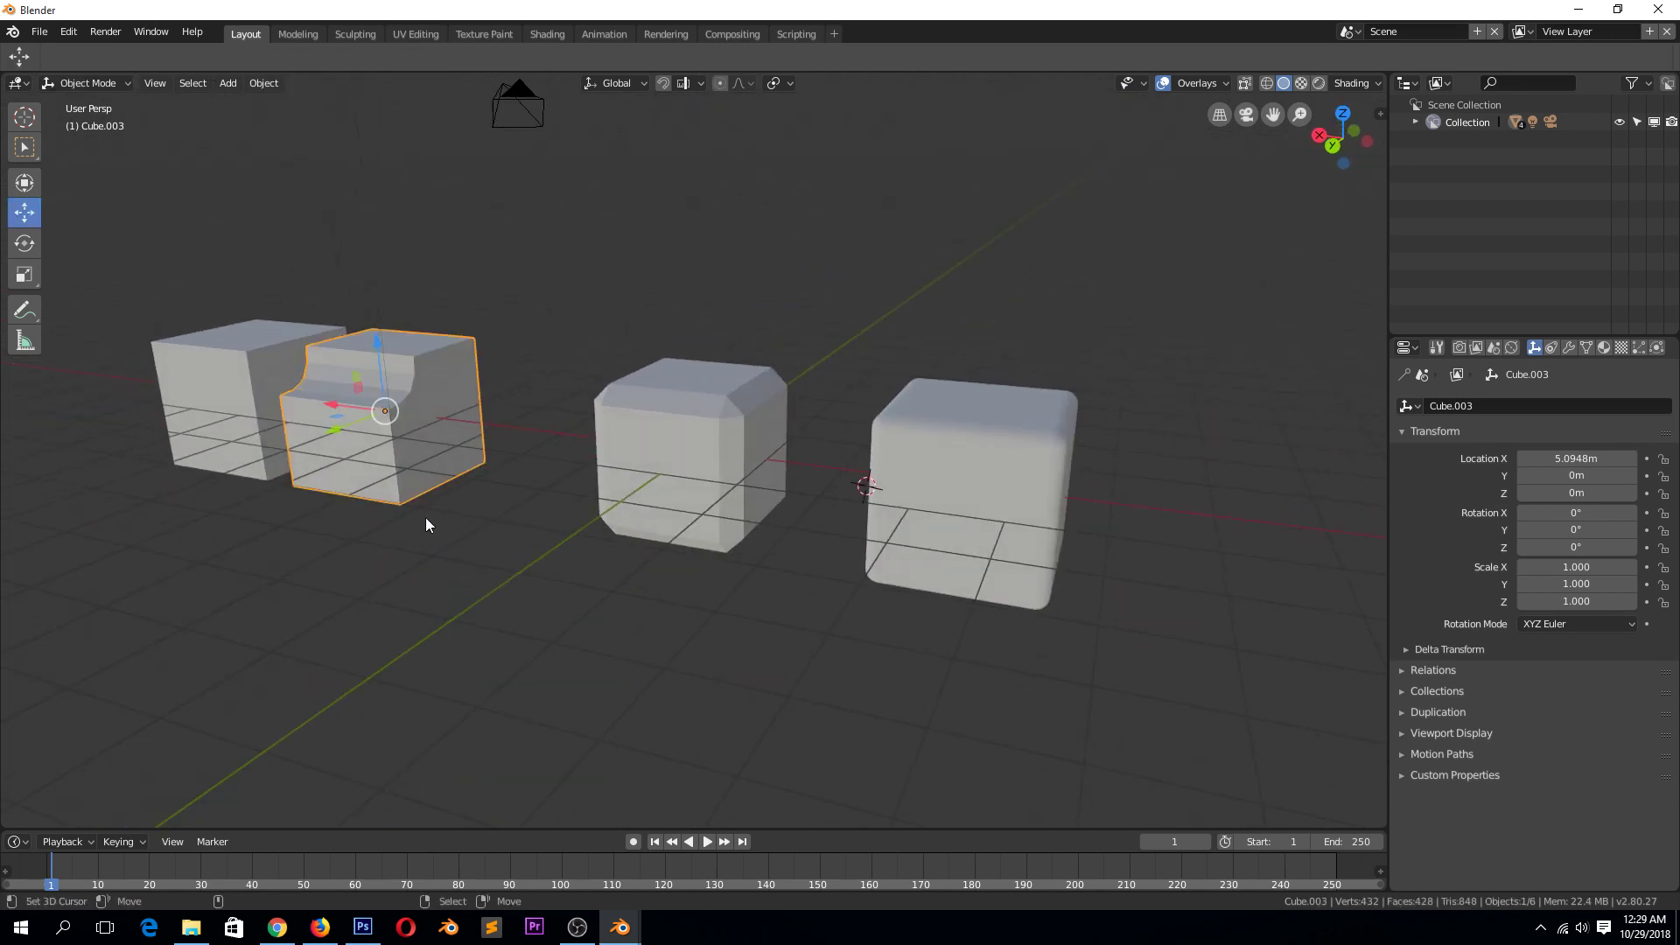
# Step: Select the two vertical front edges below the concave cut in Edit Mode and bevel them by about 0.201
pyautogui.press('Tab')
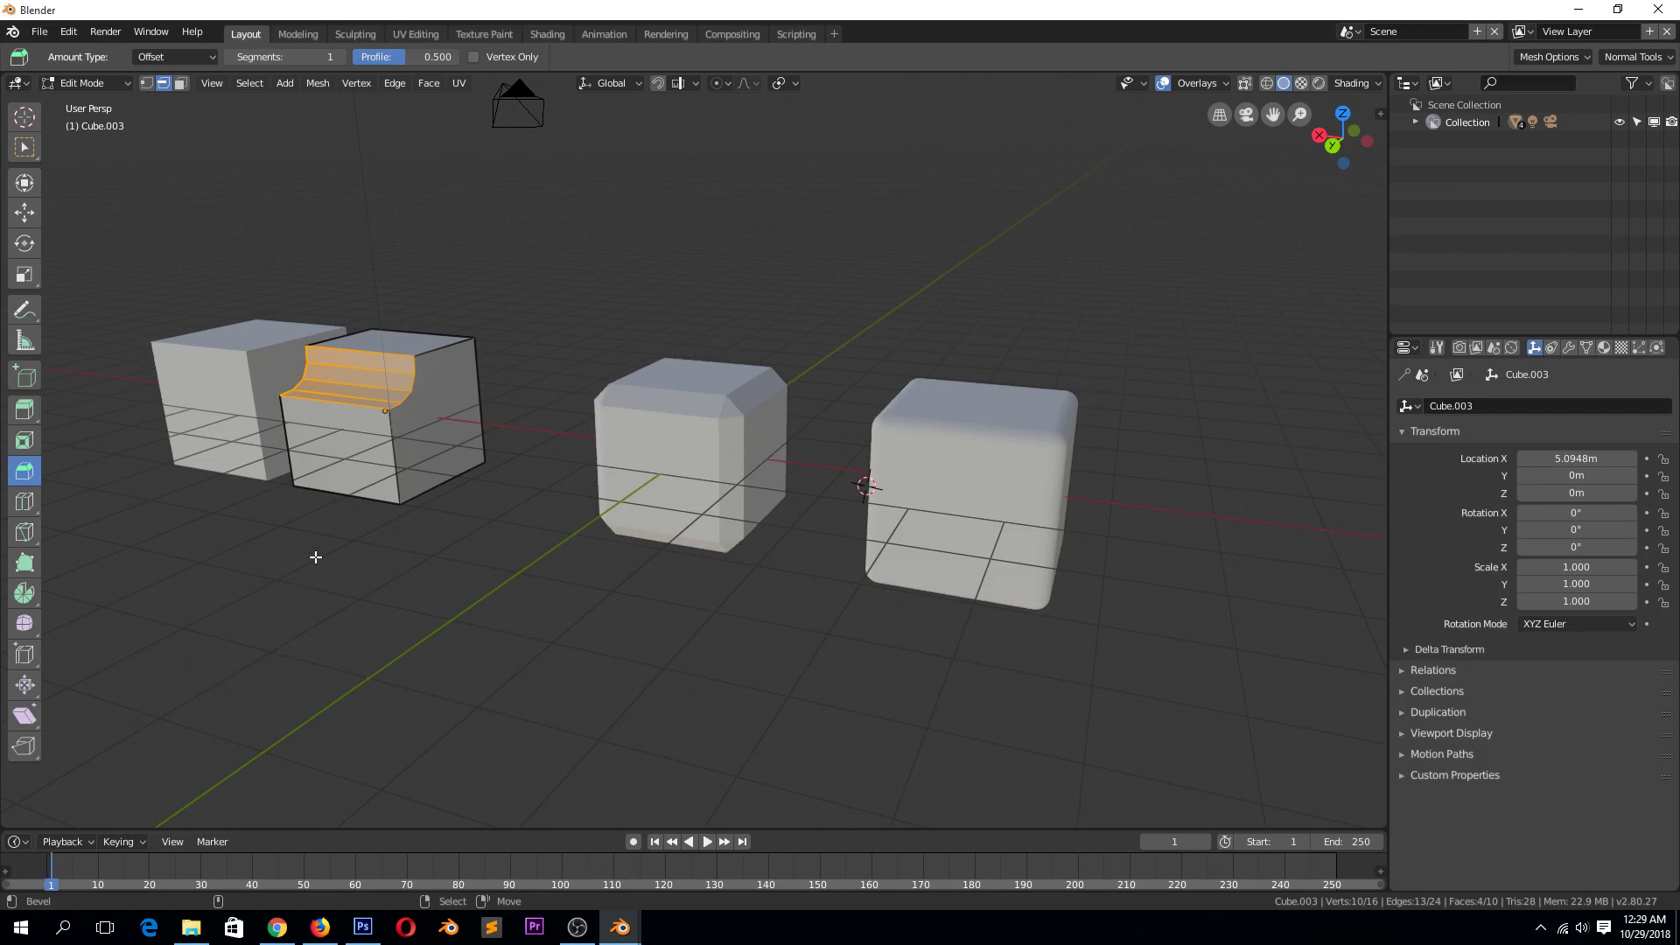
pyautogui.click(341, 516)
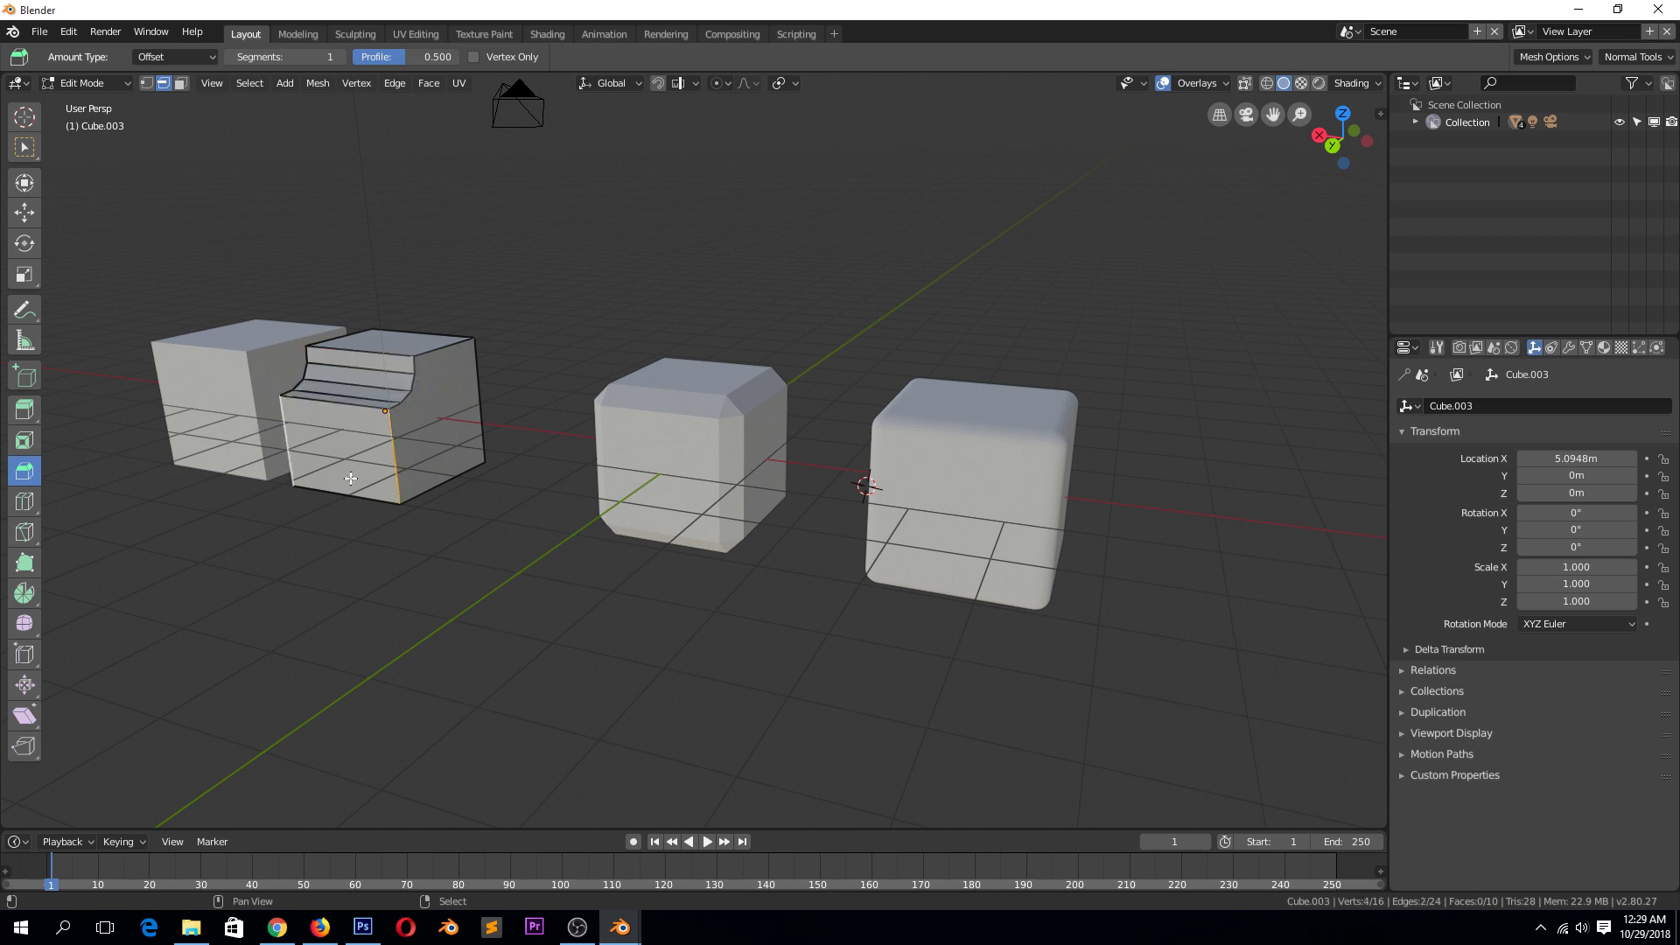
pyautogui.keyDown('shift'); pyautogui.click(424, 462); pyautogui.keyUp('shift')
pyautogui.moveTo(389, 456)
pyautogui.mouseDown()
pyautogui.moveTo(432, 457)
pyautogui.moveTo(408, 460)
pyautogui.mouseUp()
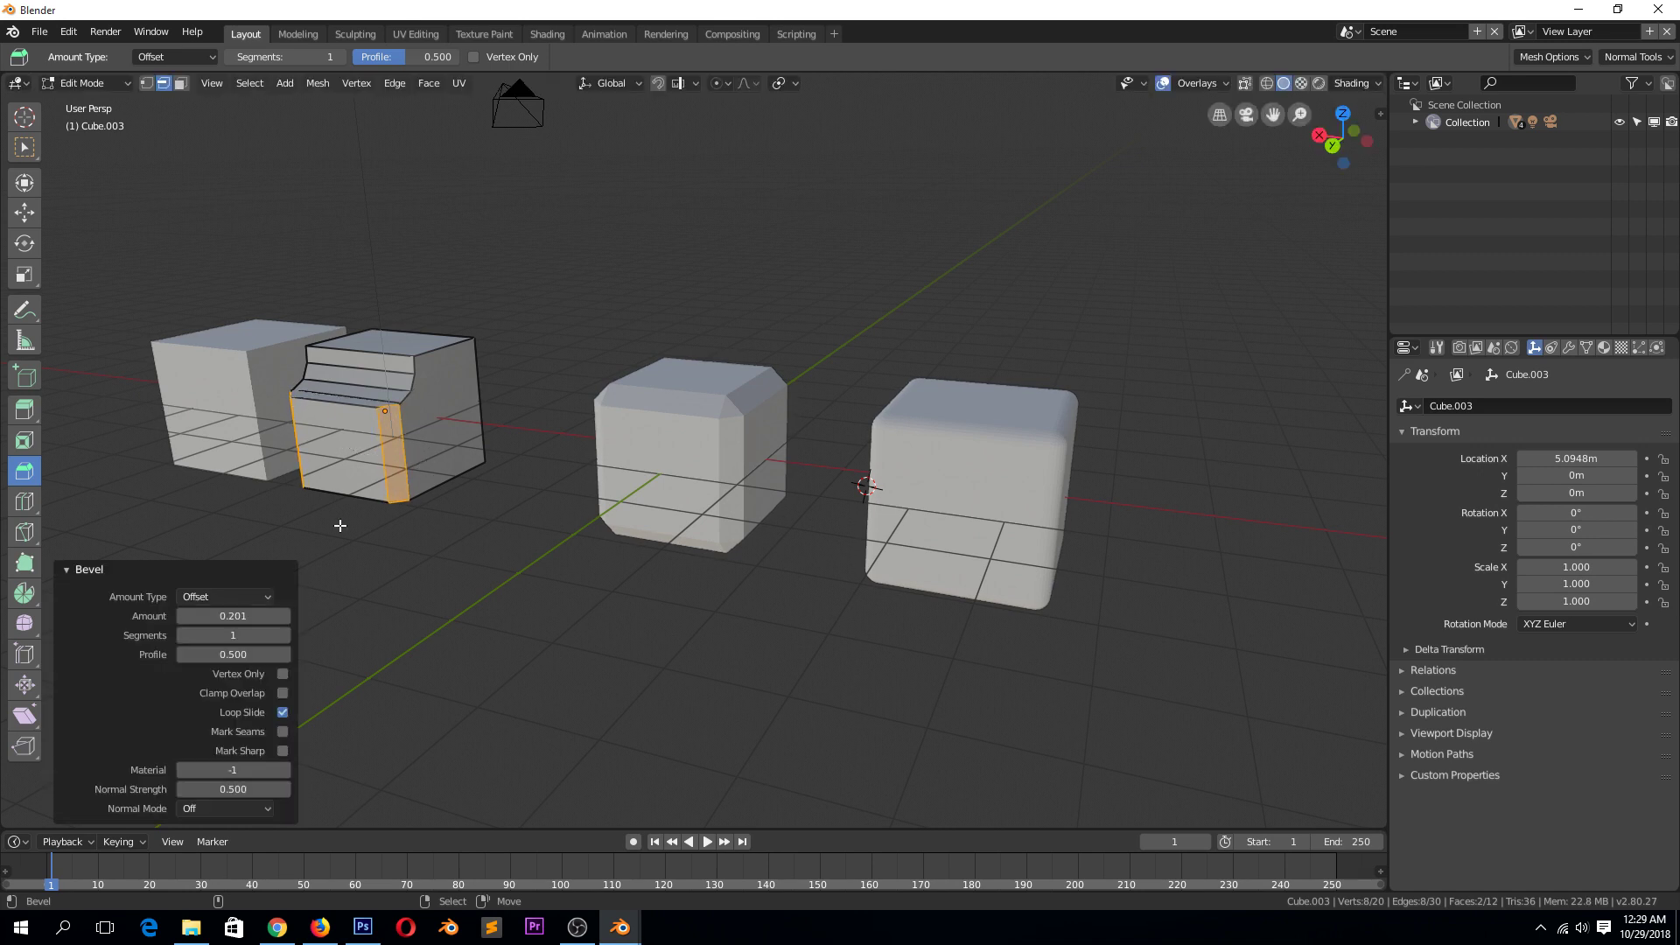
# Step: Raise the vertical edges' bevel to 3 segments and return to Object Mode
pyautogui.click(287, 635)
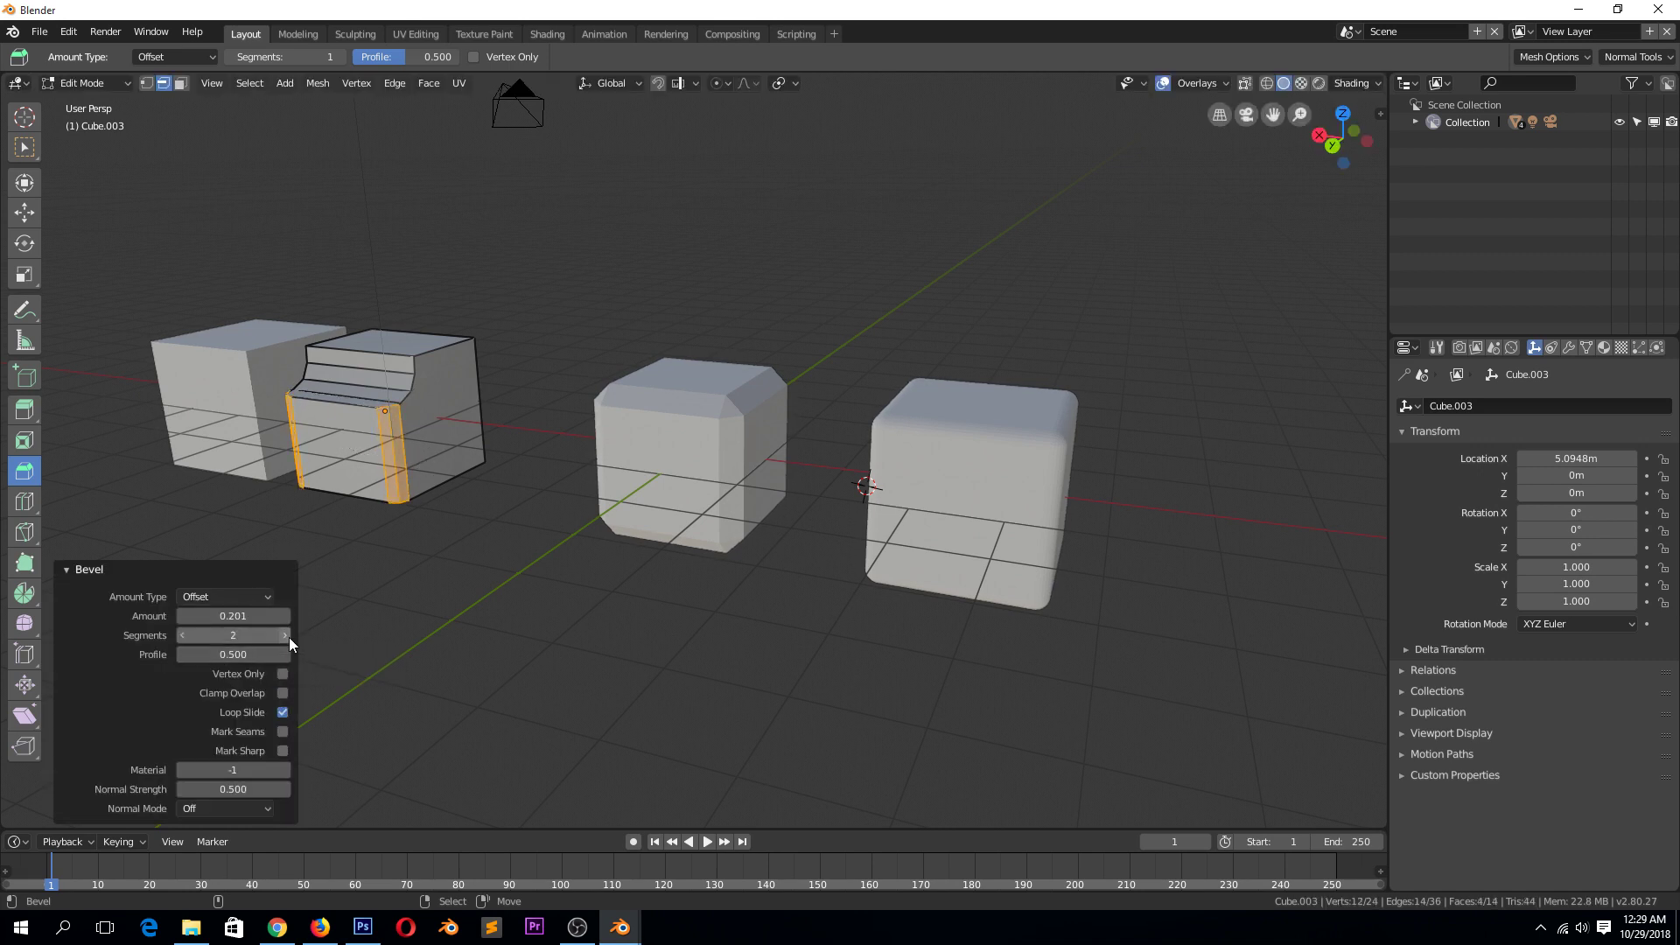
pyautogui.click(287, 636)
pyautogui.press('Tab')
pyautogui.moveTo(349, 492); pyautogui.dragTo(341, 535, button='middle')
pyautogui.moveTo(504, 485); pyautogui.dragTo(581, 478, button='middle')
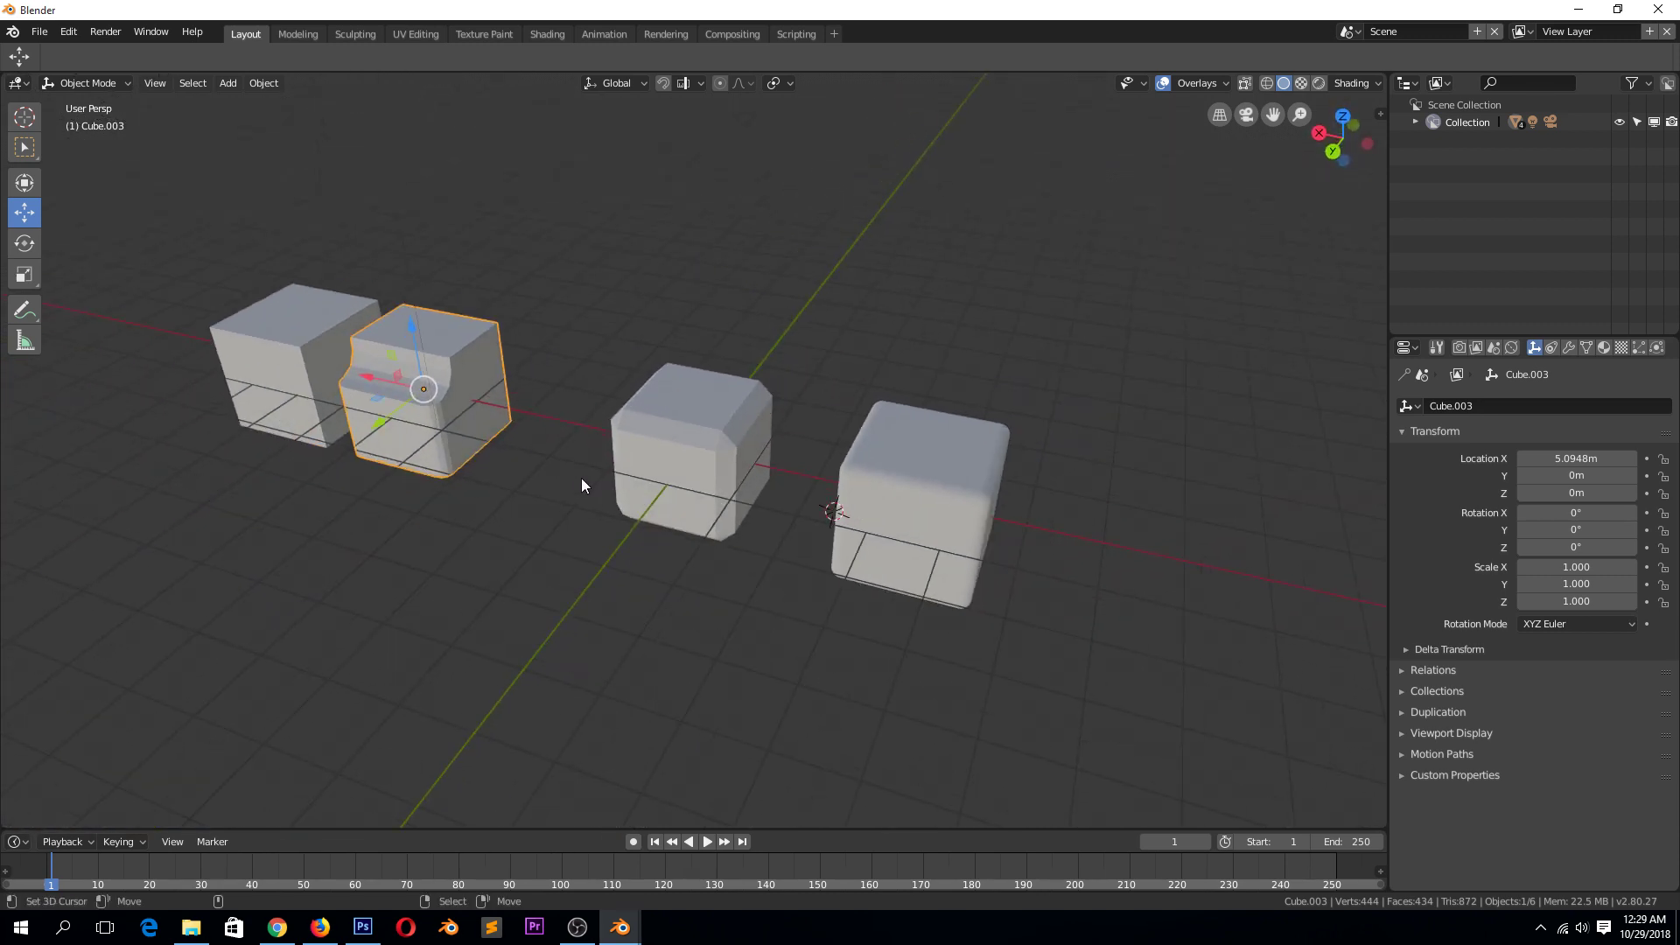
# Step: Select the cube with the concave cut and enter Edit Mode on it with vertex selection
pyautogui.click(308, 371)
pyautogui.click(481, 350)
pyautogui.press('KP_Decimal')
pyautogui.moveTo(871, 362); pyautogui.dragTo(485, 268, button='middle')
pyautogui.press('Tab')
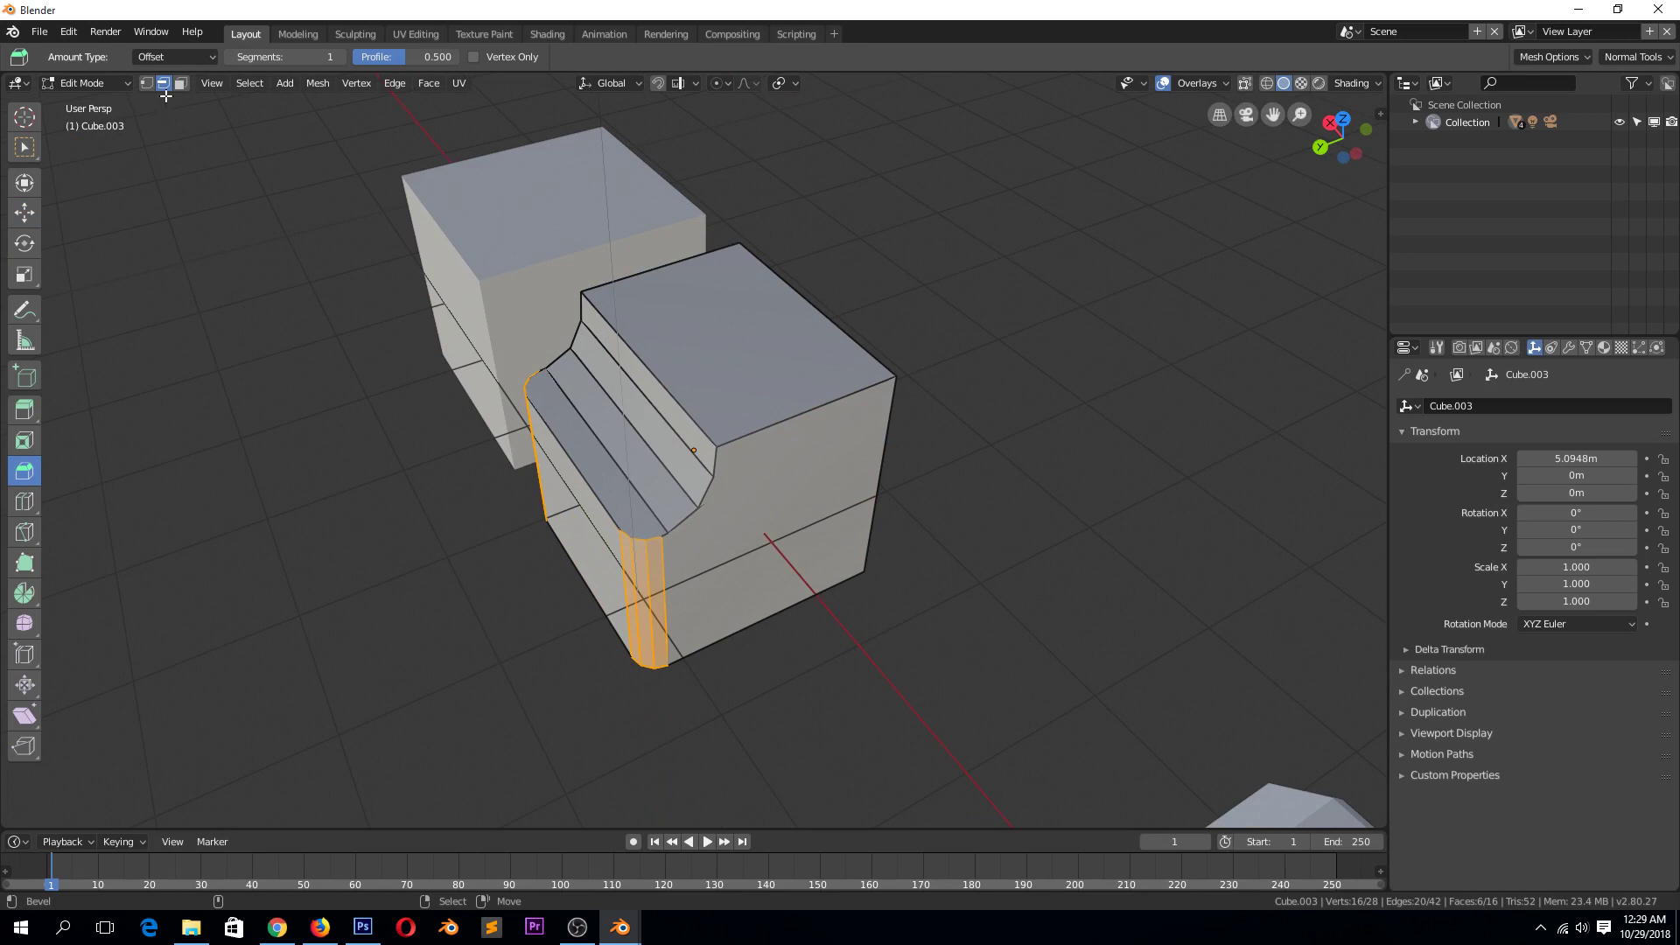
pyautogui.click(147, 83)
# Step: Try to bevel a single upper corner vertex of the cube with the regular Bevel tool
pyautogui.click(840, 338)
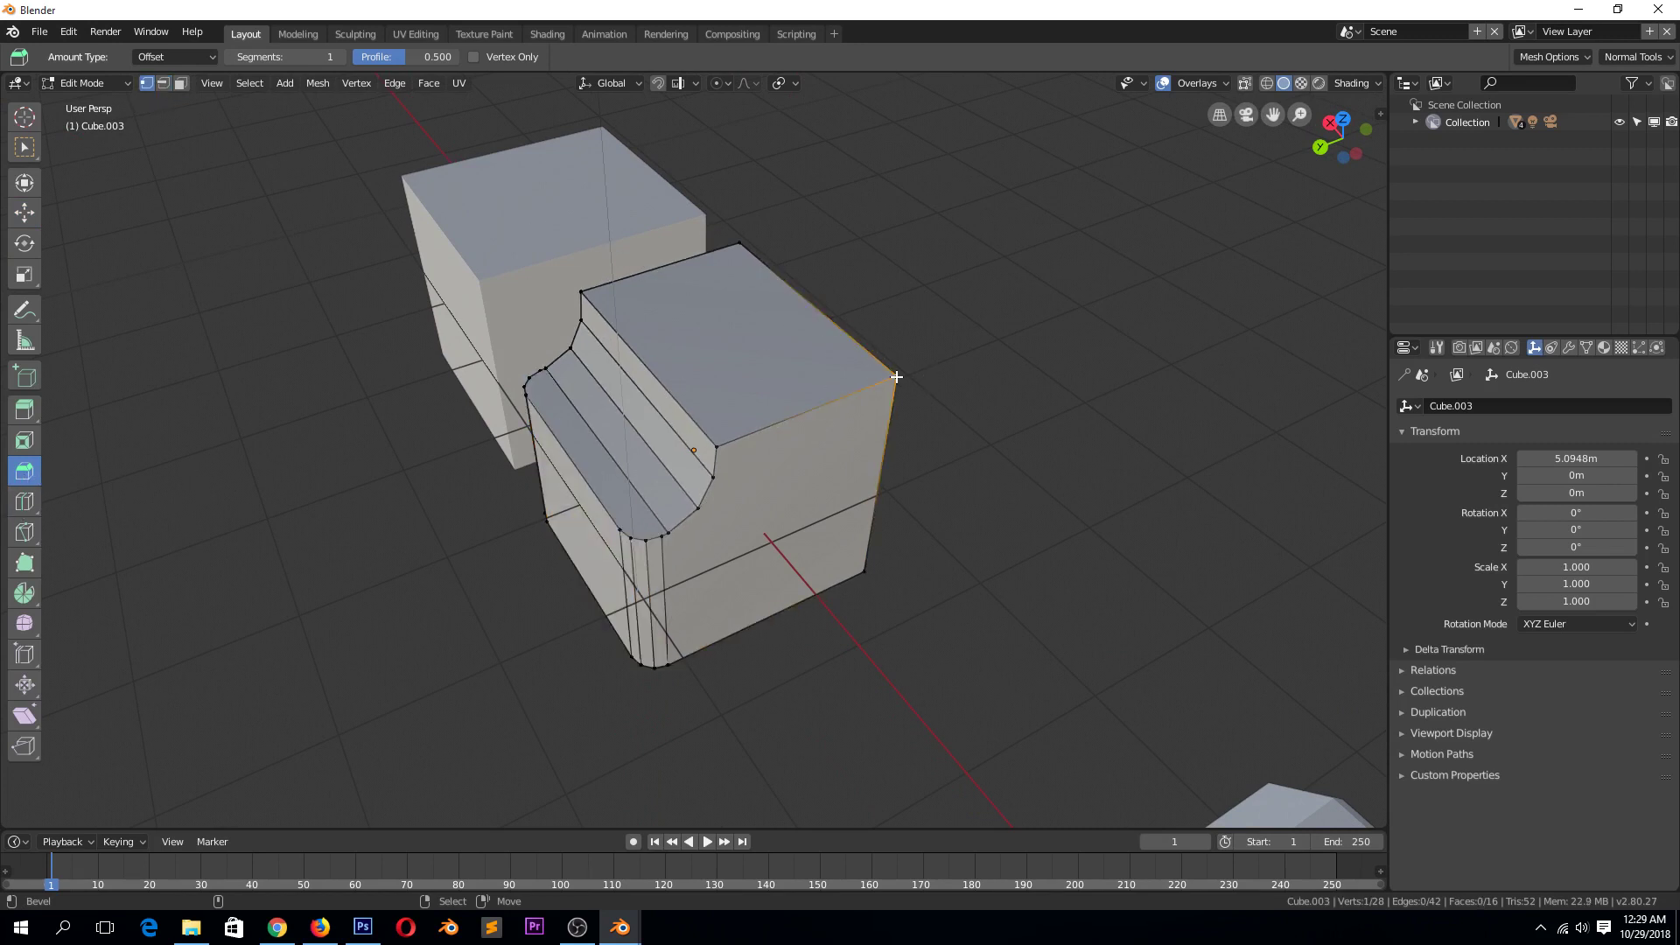
pyautogui.moveTo(897, 377); pyautogui.dragTo(951, 345)
pyautogui.click(1057, 585)
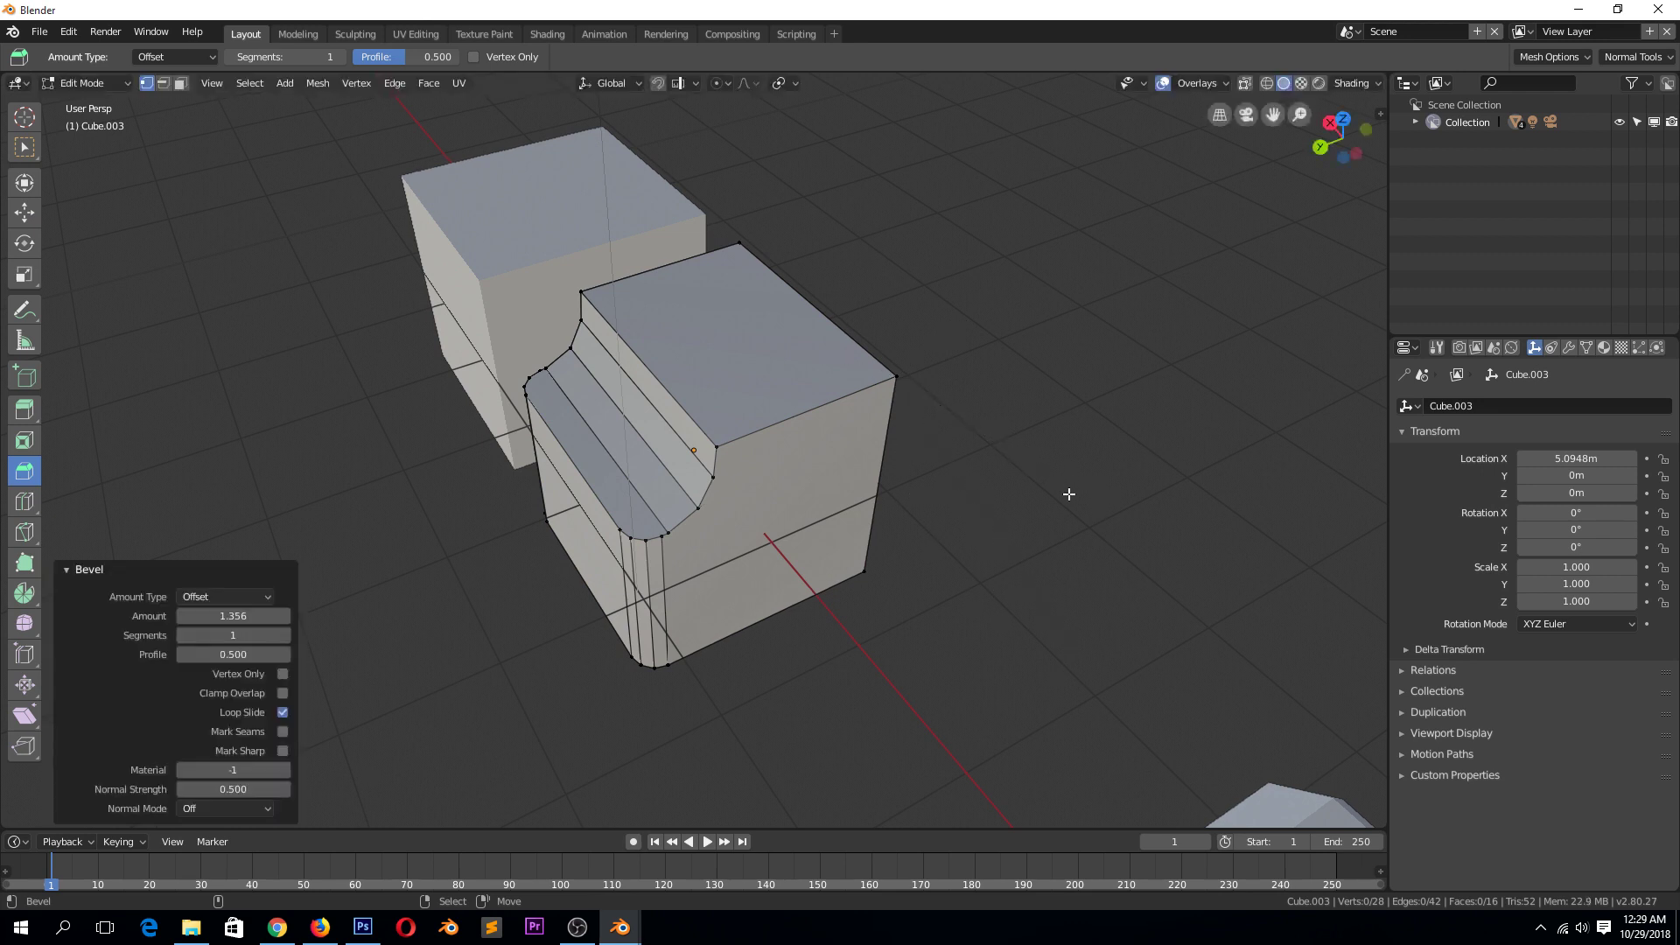
pyautogui.moveTo(1000, 430); pyautogui.dragTo(897, 373, button='middle')
pyautogui.moveTo(896, 373); pyautogui.dragTo(1048, 472)
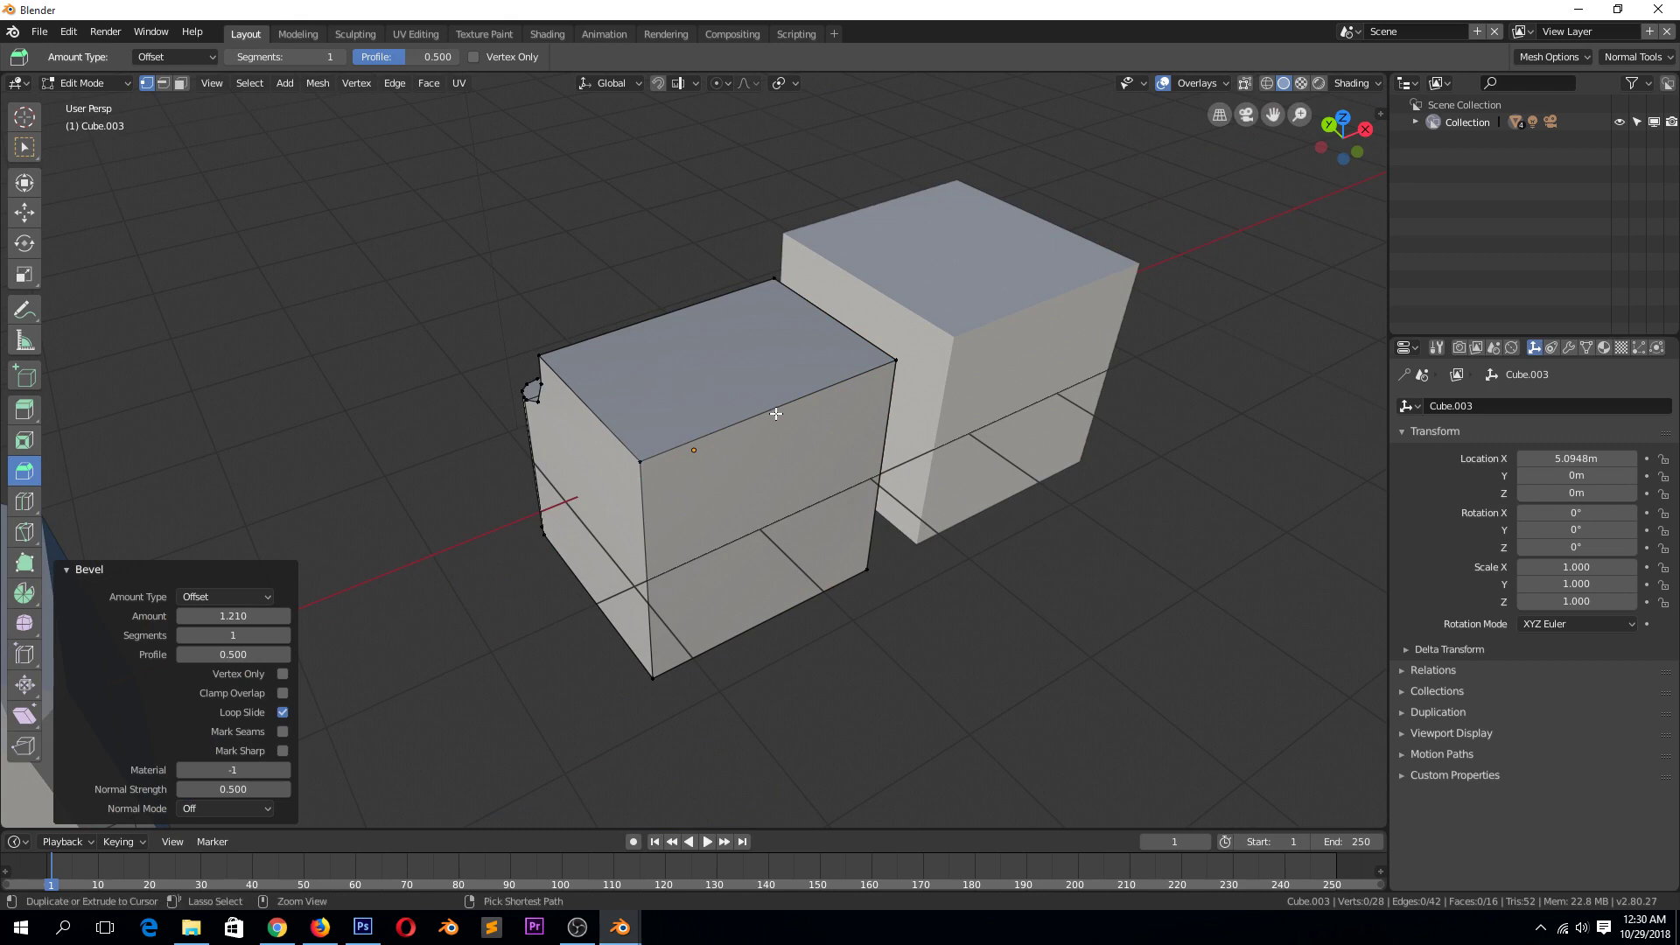
# Step: Bevel the upper back corner vertex, opposite the concave cut, by about 0.850 using the vertex-only bevel
pyautogui.click(649, 441)
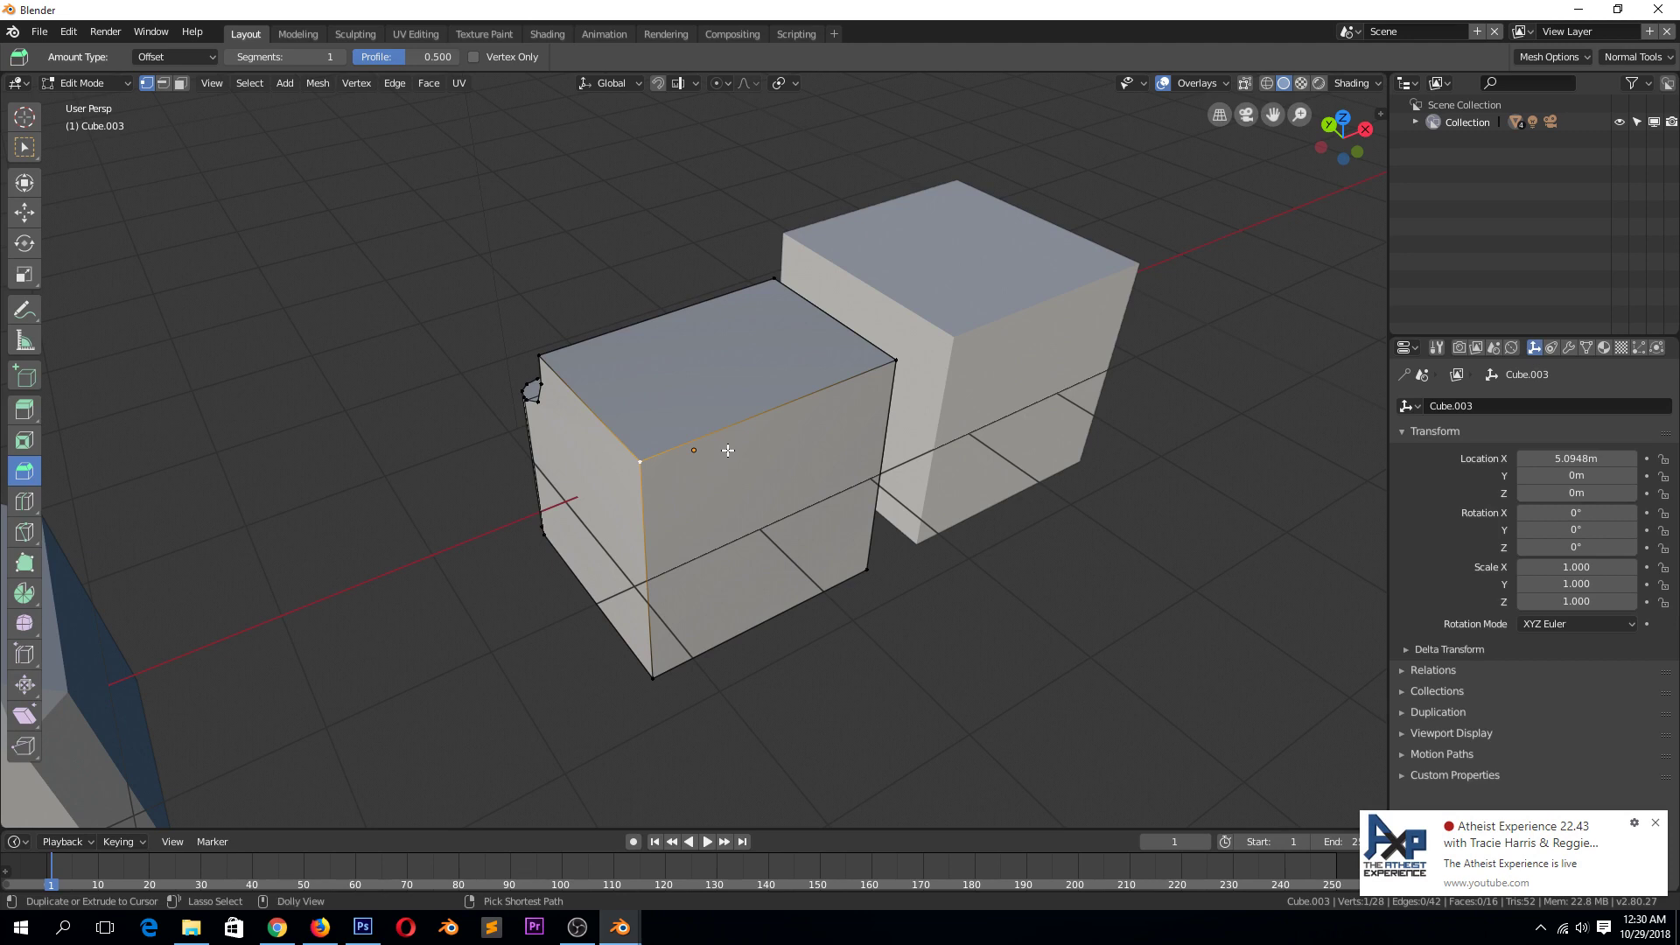
pyautogui.click(1655, 825)
pyautogui.hotkey('ctrl', 'shift', 'b')
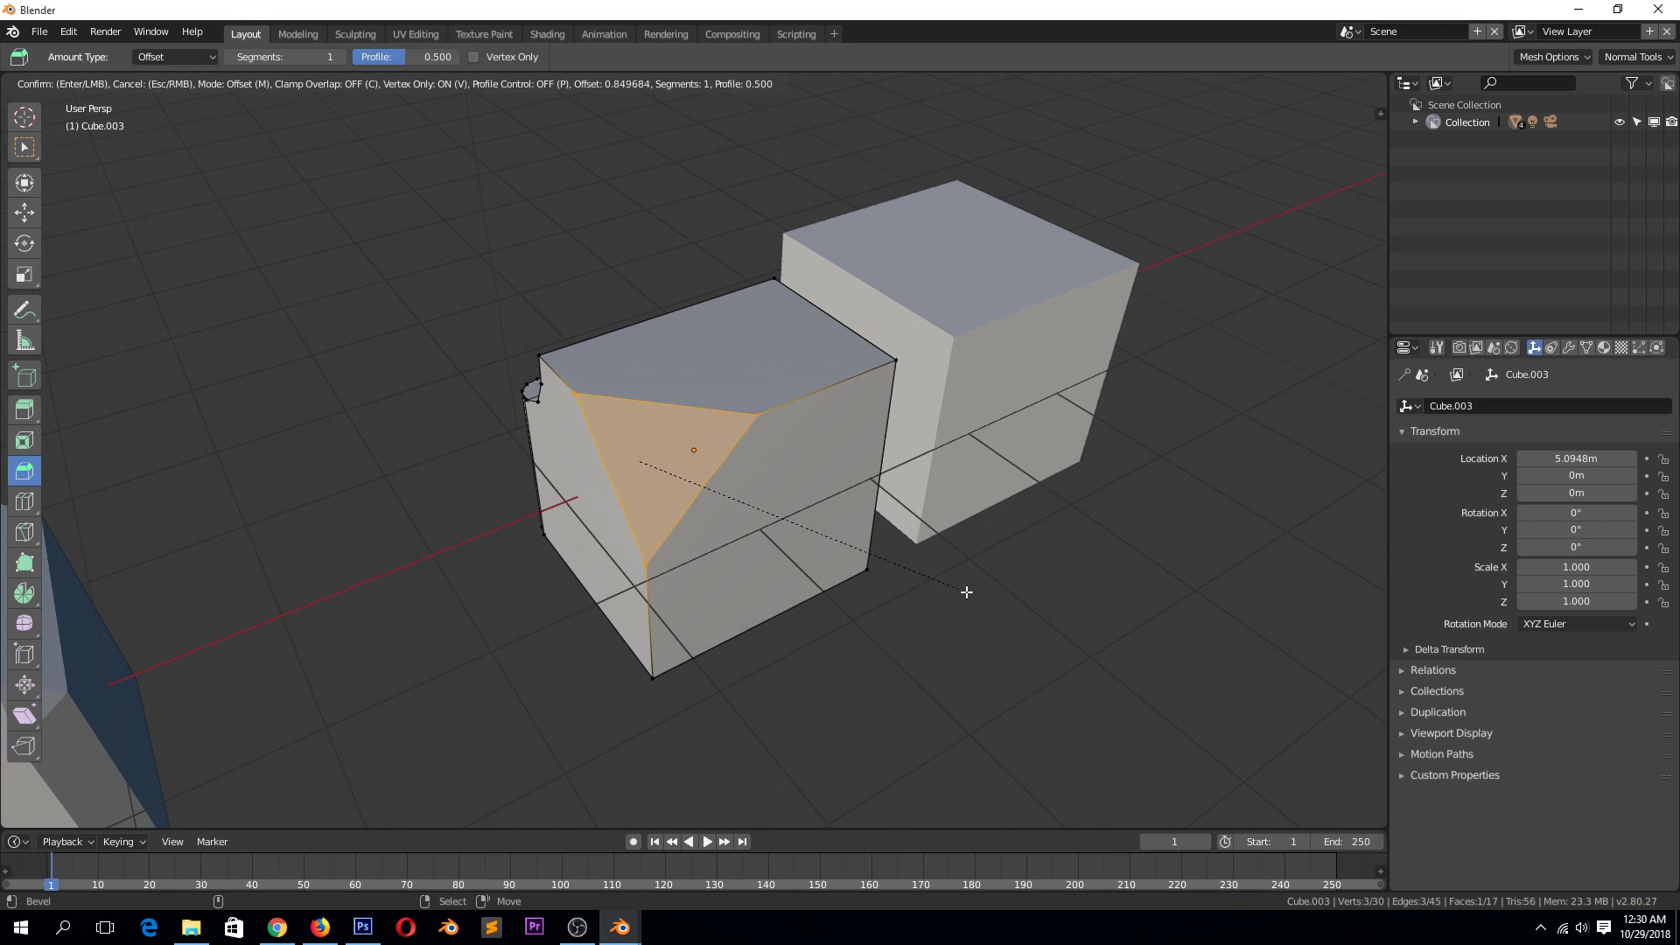
pyautogui.click(967, 588)
pyautogui.moveTo(817, 560); pyautogui.dragTo(853, 514, button='middle')
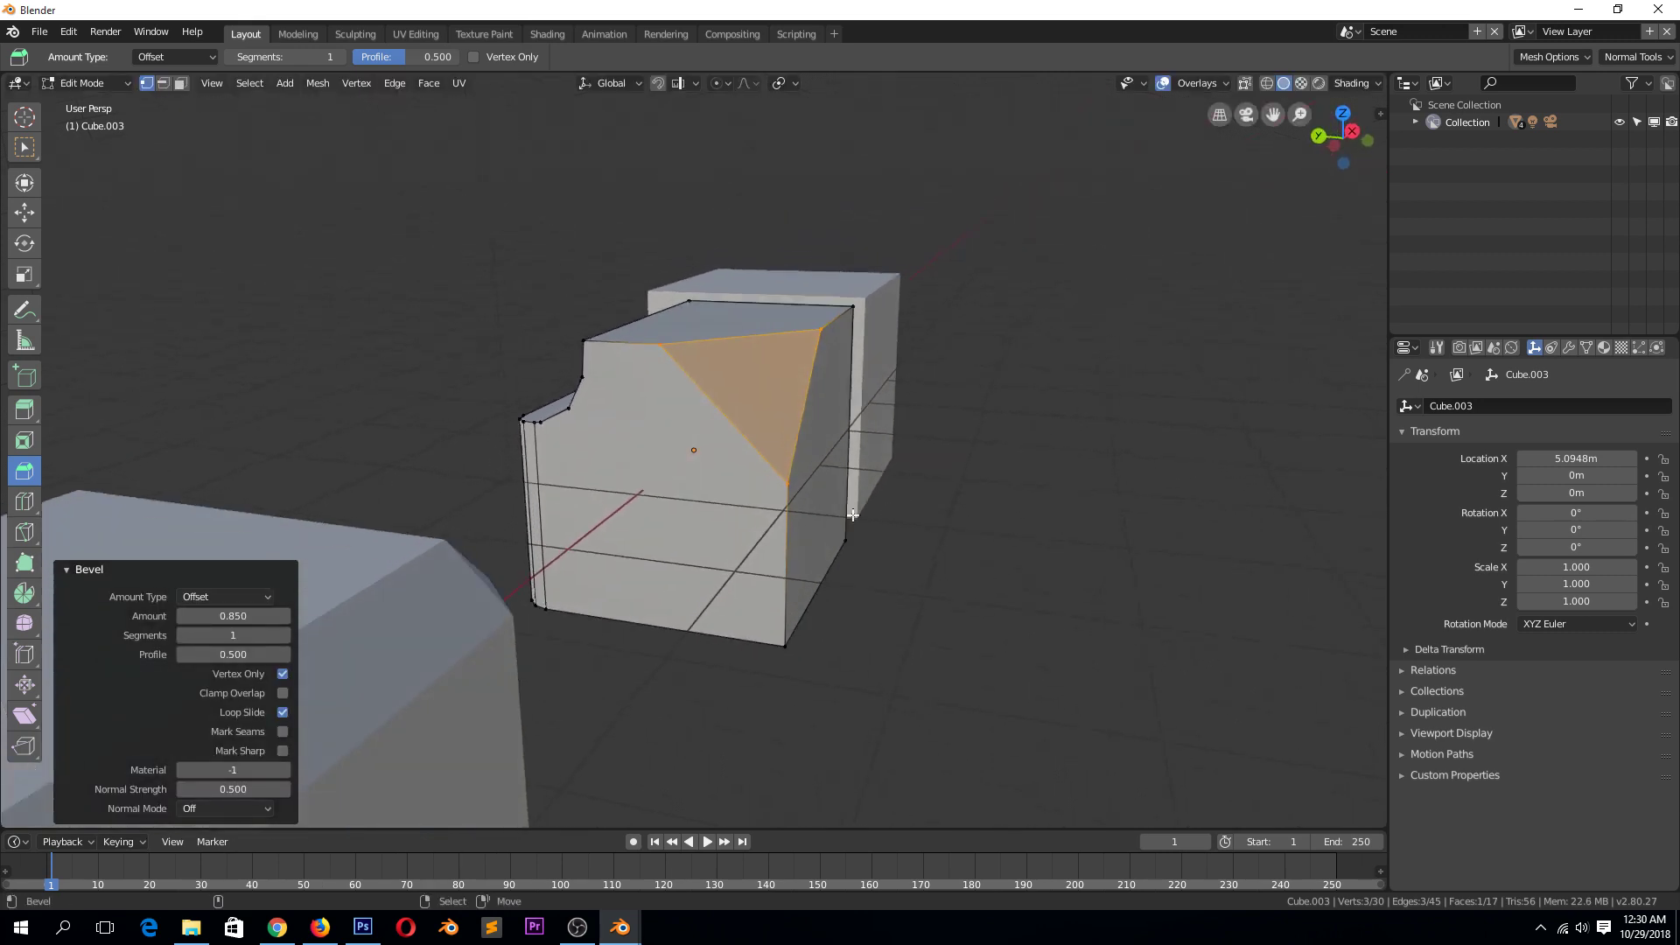
# Step: Raise the corner bevel's segment count to 5 to round it, and return to Object Mode
pyautogui.click(286, 635)
pyautogui.click(285, 634)
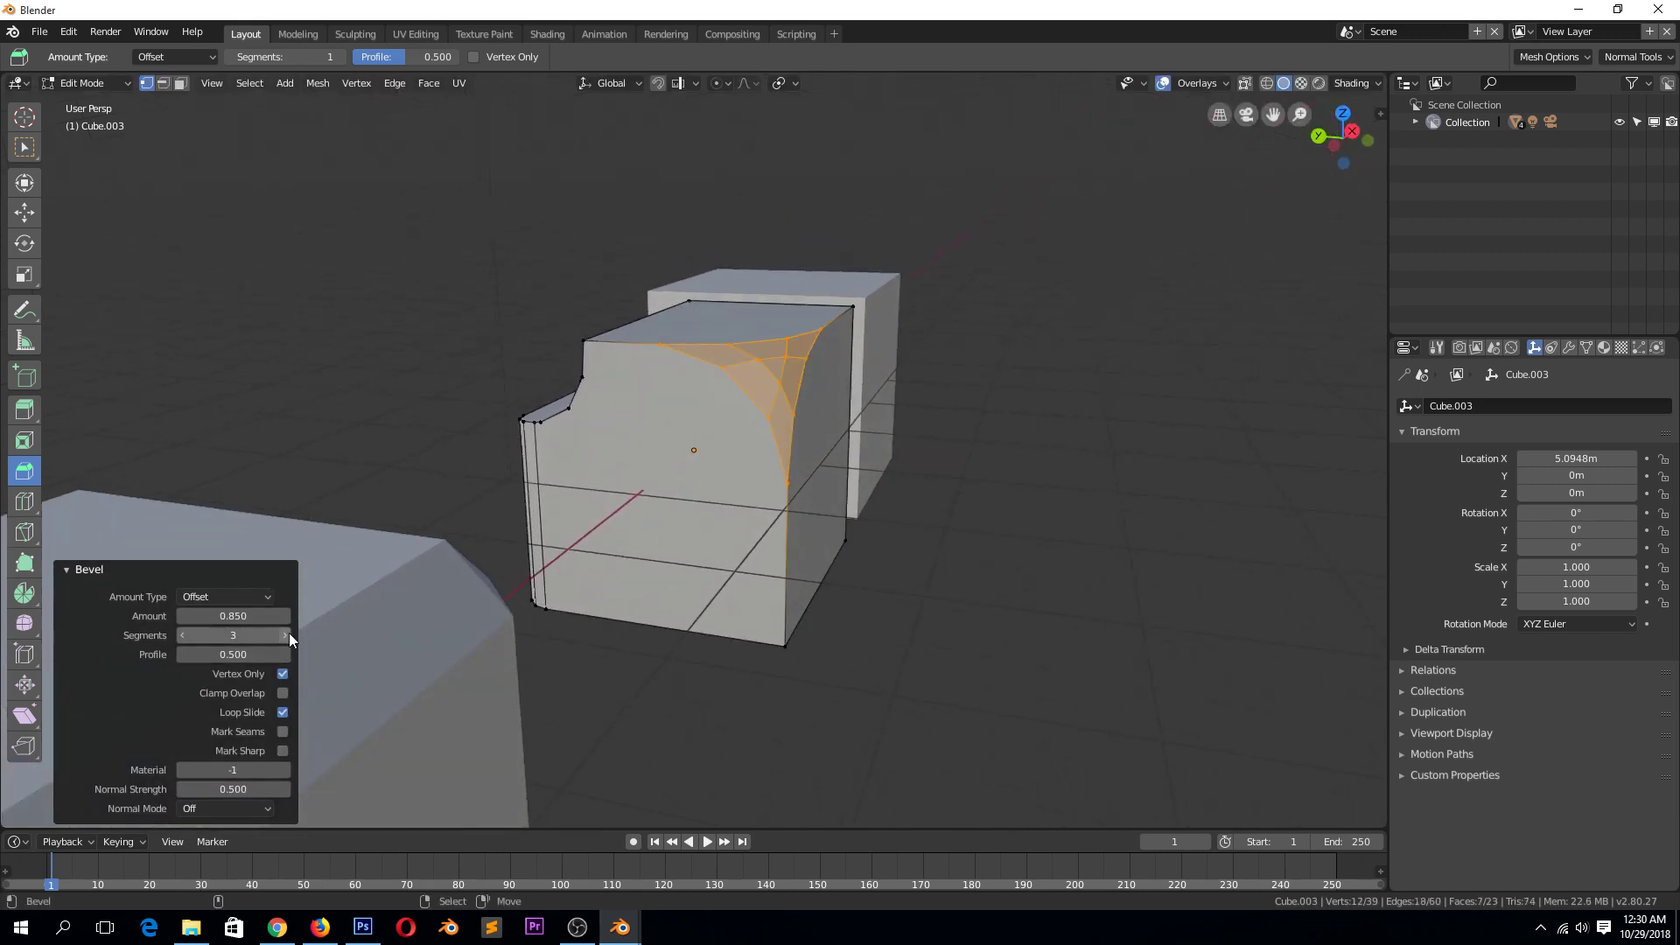
pyautogui.click(285, 634)
pyautogui.click(285, 635)
pyautogui.moveTo(665, 543); pyautogui.dragTo(811, 464, button='middle')
pyautogui.press('Tab')
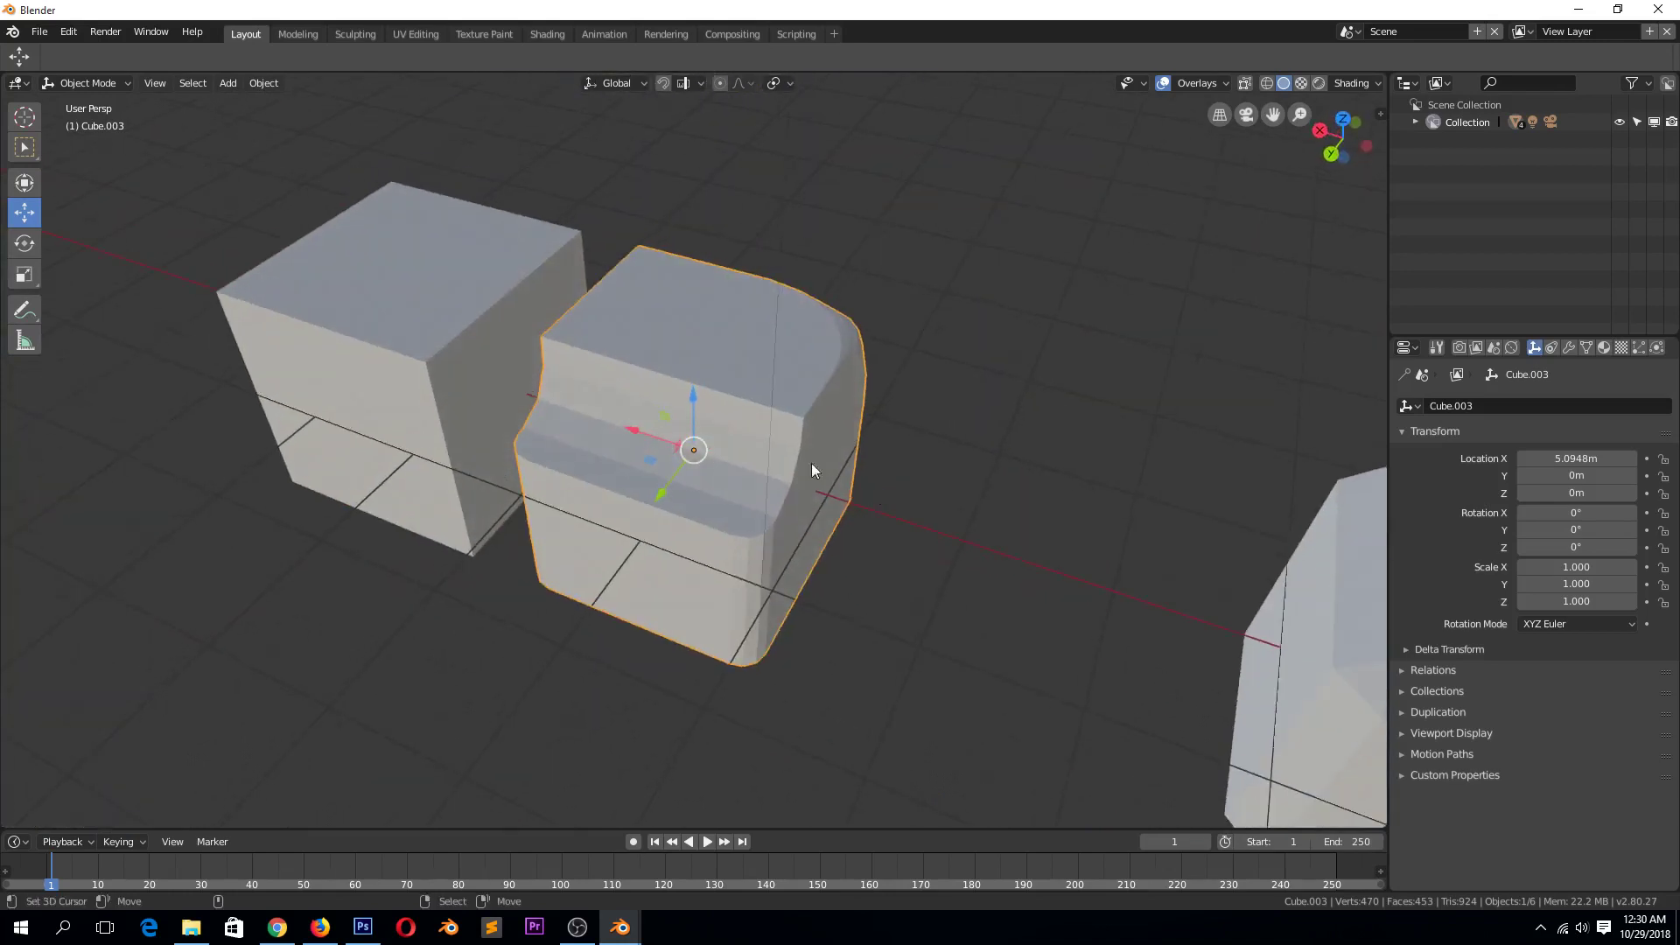
# Step: Bevel all edges of the remaining unbeveled cube by about 0.419, varying the segment count interactively and settling on 3
pyautogui.click(418, 339)
pyautogui.press('Tab')
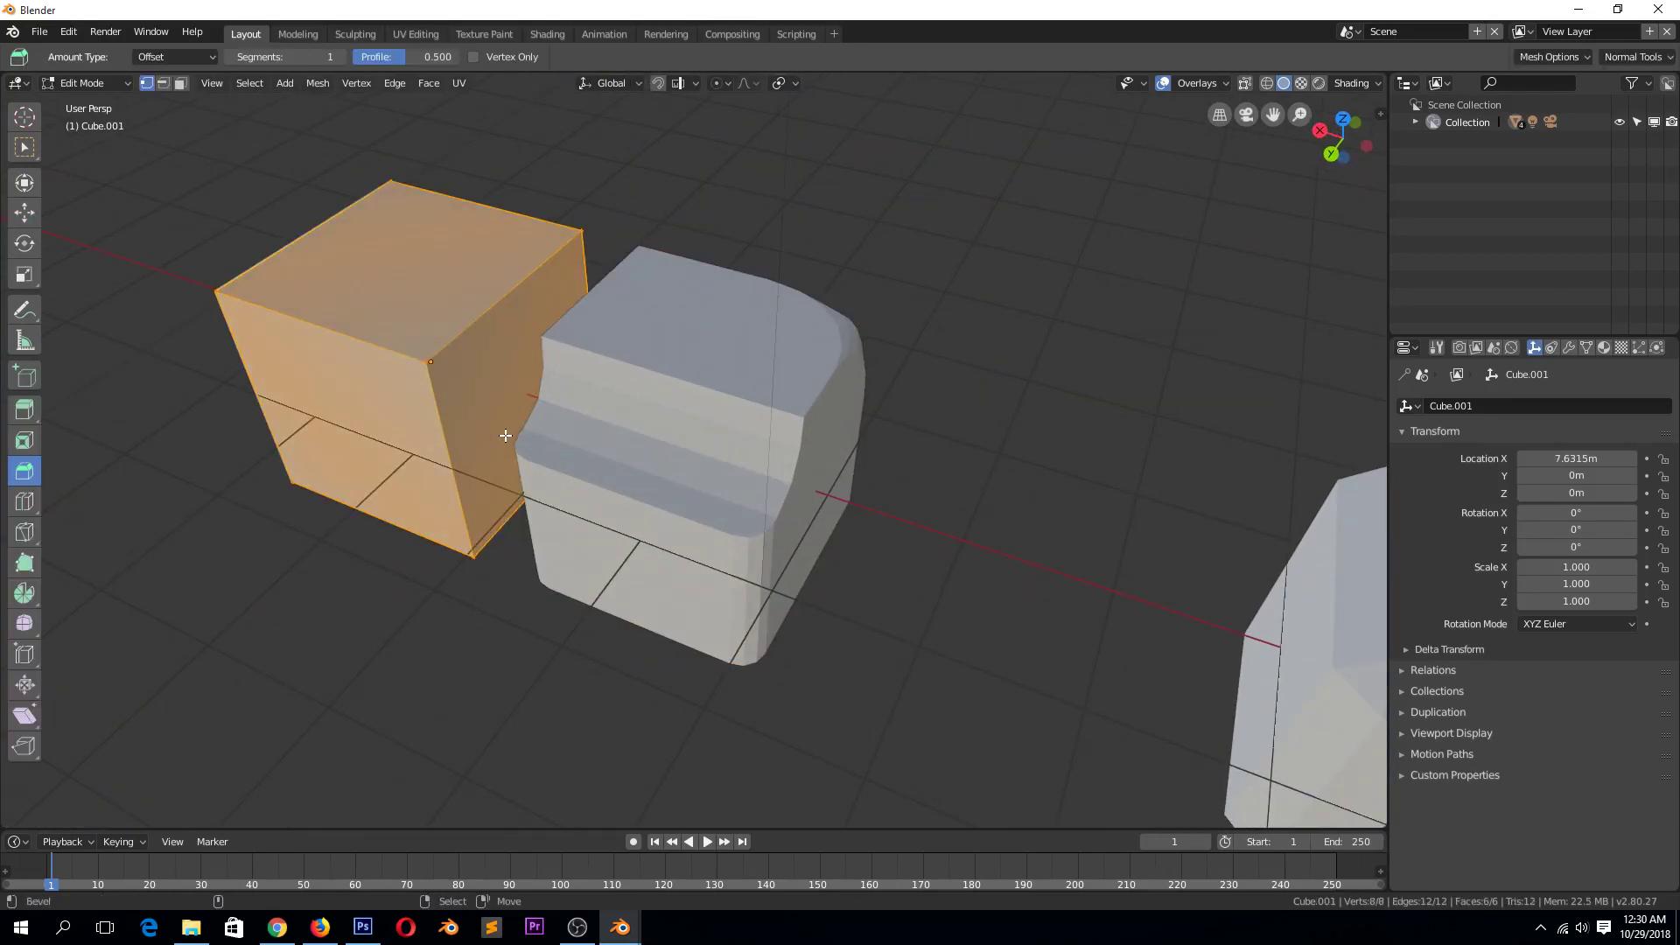
pyautogui.hotkey('ctrl', 'b')
pyautogui.scroll(4, 713, 422)
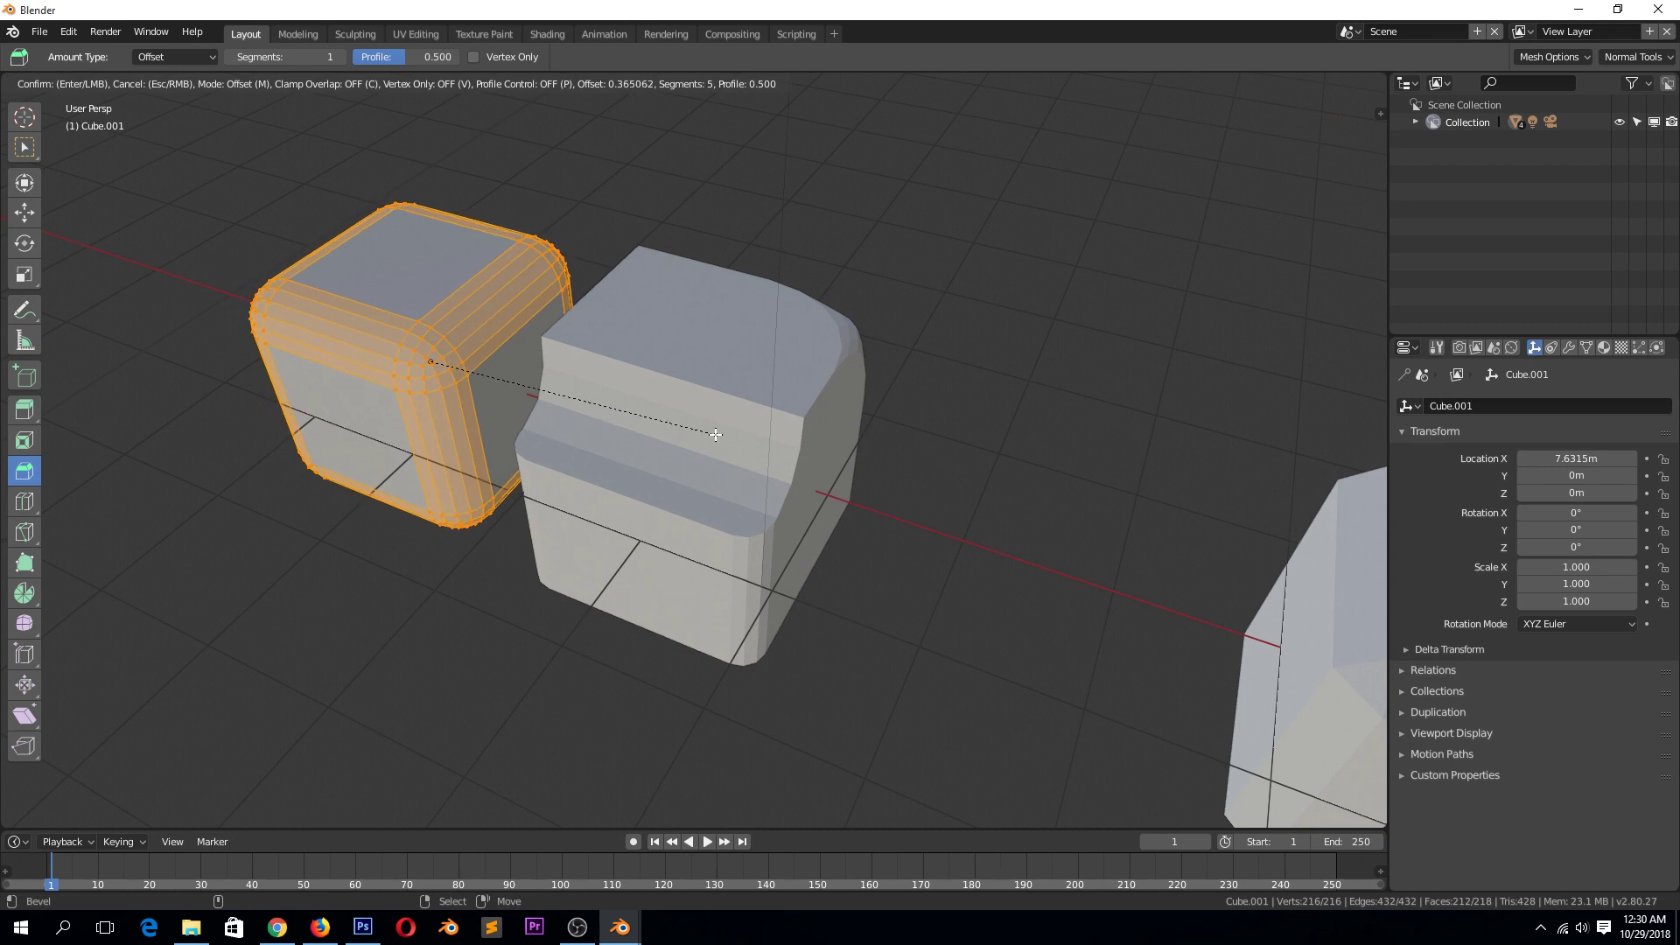
pyautogui.scroll(3, 716, 435)
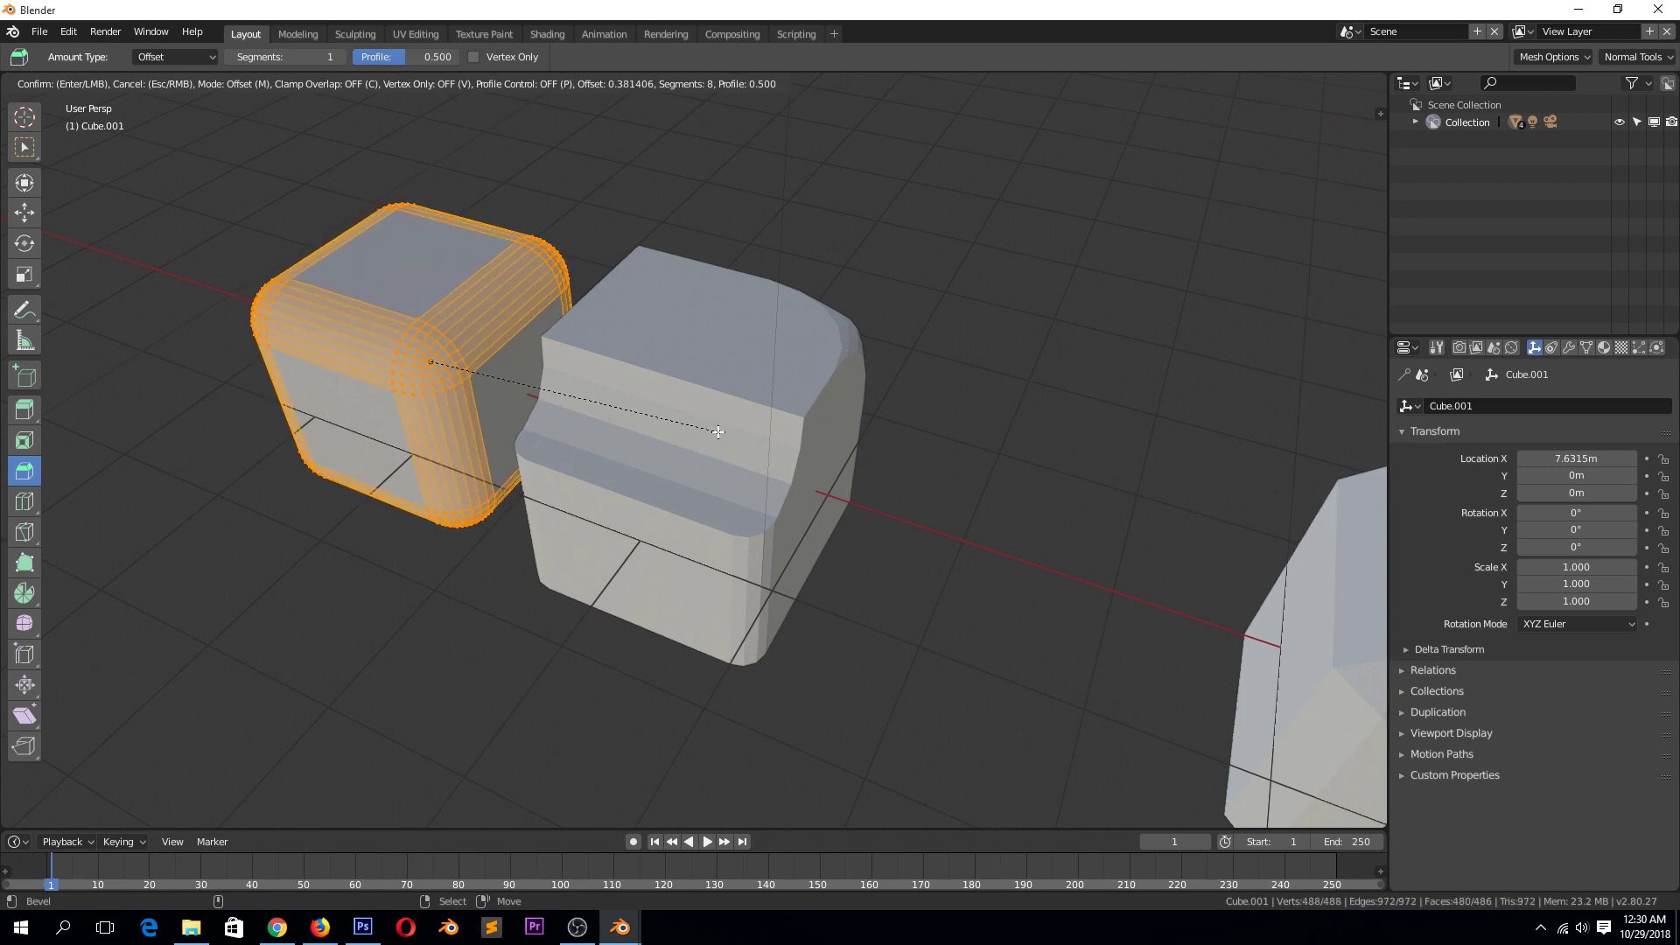
pyautogui.scroll(-6, 718, 433)
pyautogui.scroll(6, 718, 435)
pyautogui.scroll(-6, 718, 437)
pyautogui.scroll(1, 719, 441)
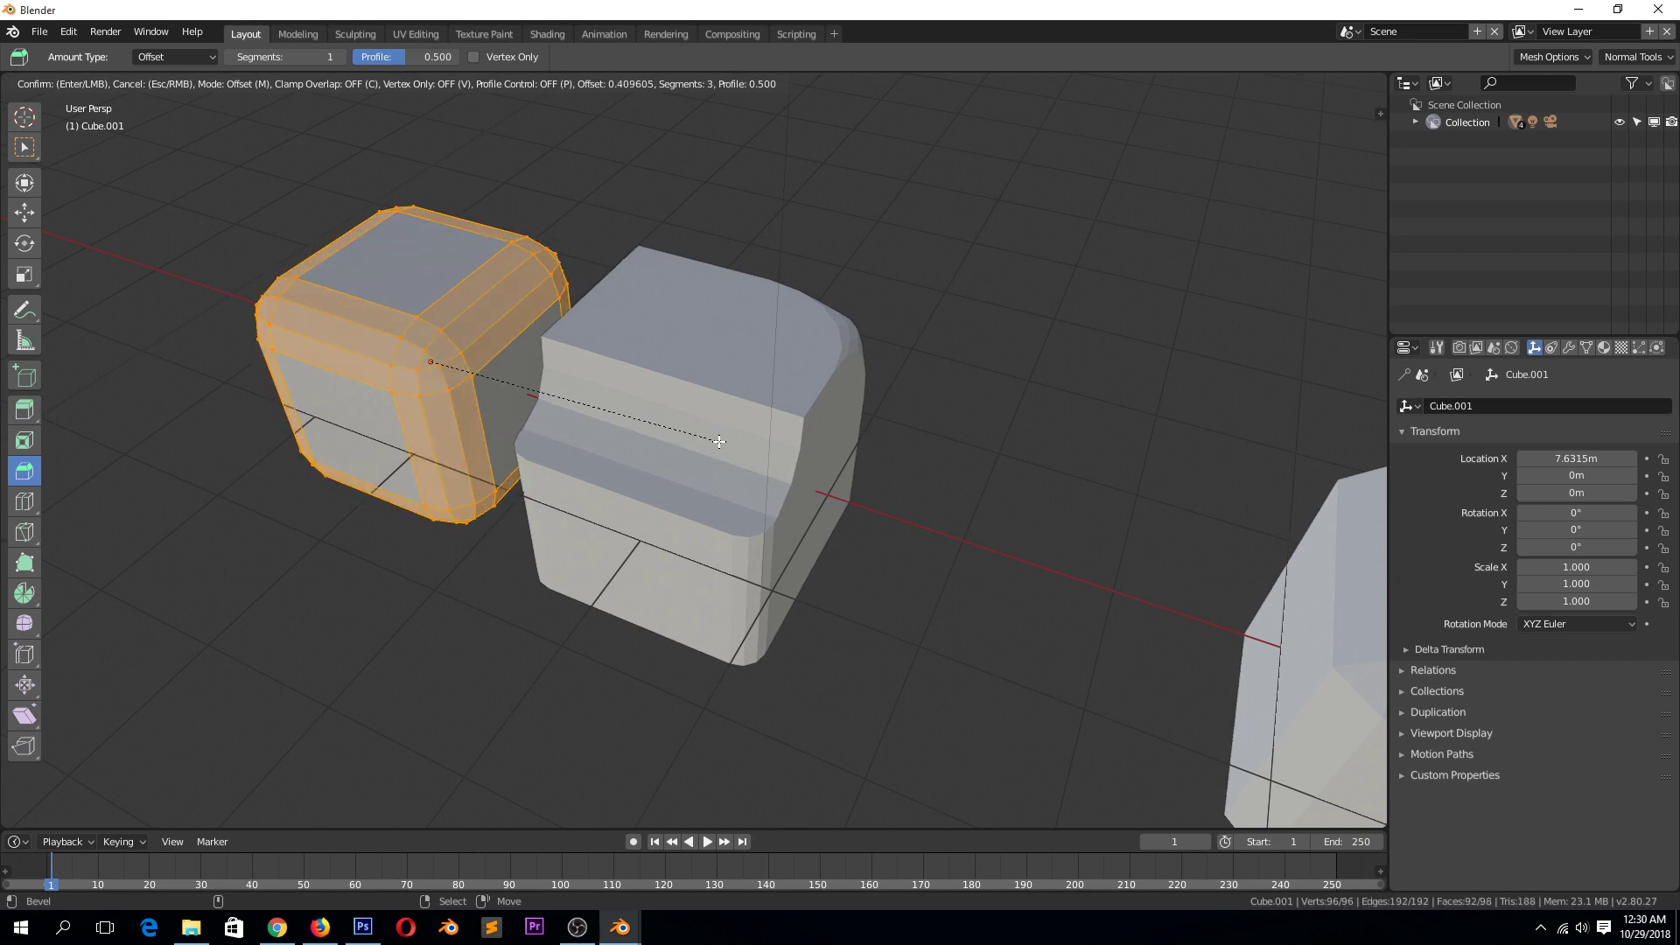
pyautogui.click(719, 442)
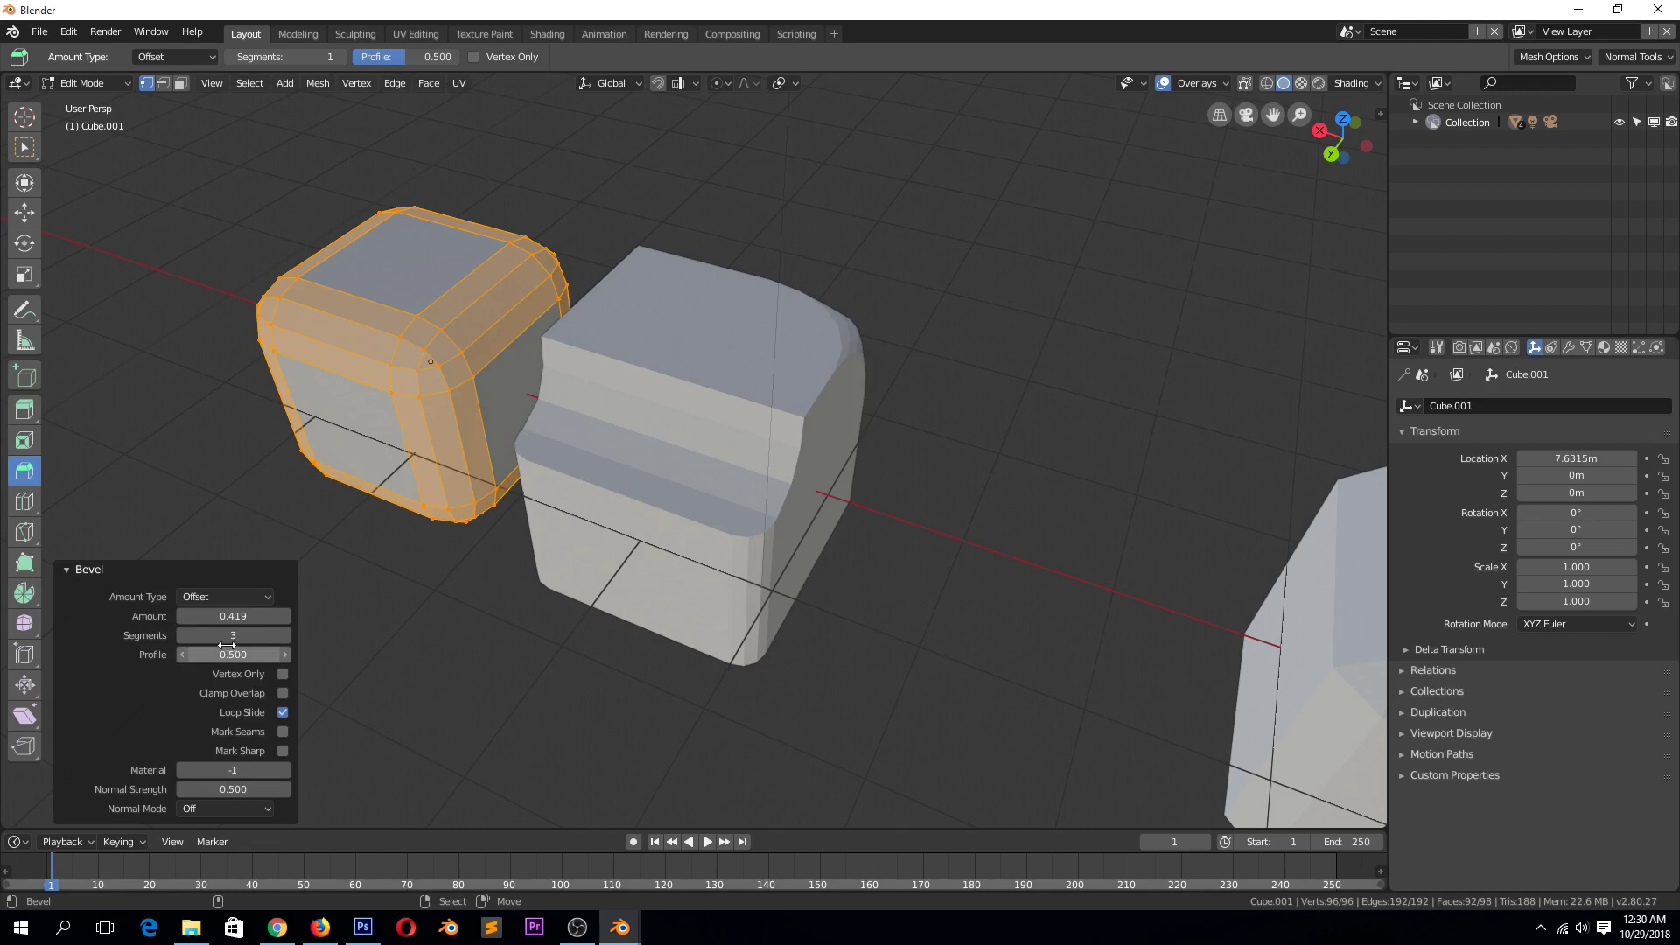
# Step: Reduce this bevel to 2 segments and set its profile to 0.000 to make inward steps
pyautogui.click(182, 635)
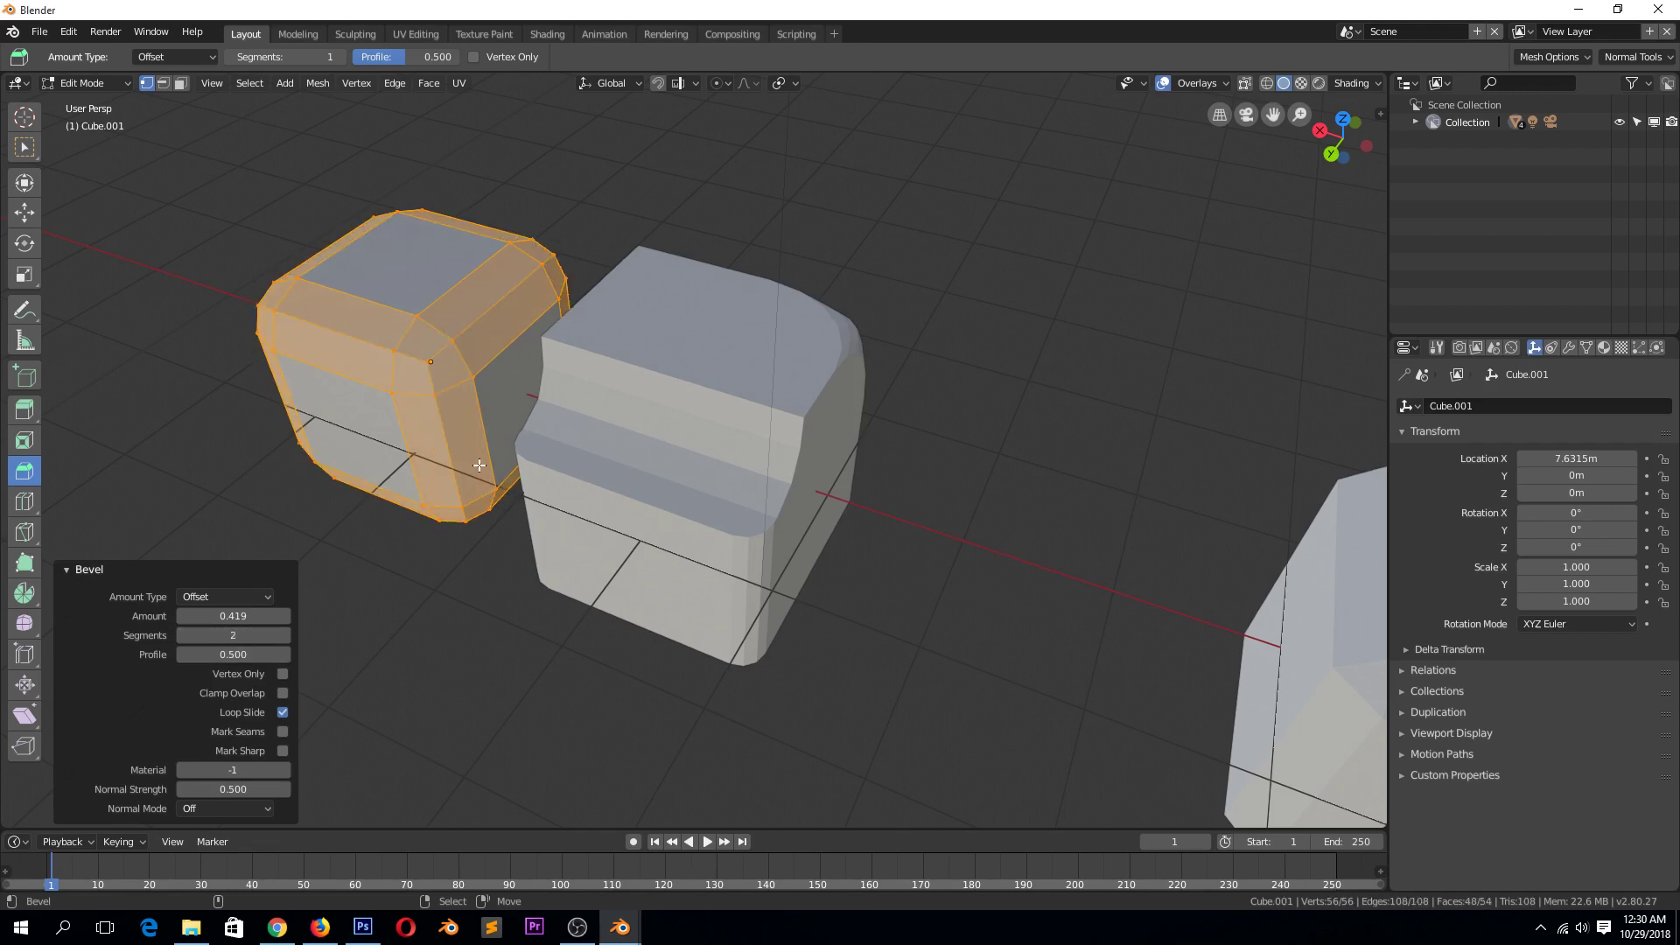
pyautogui.moveTo(280, 655); pyautogui.dragTo(210, 655)
pyautogui.moveTo(464, 421); pyautogui.dragTo(493, 425, button='middle')
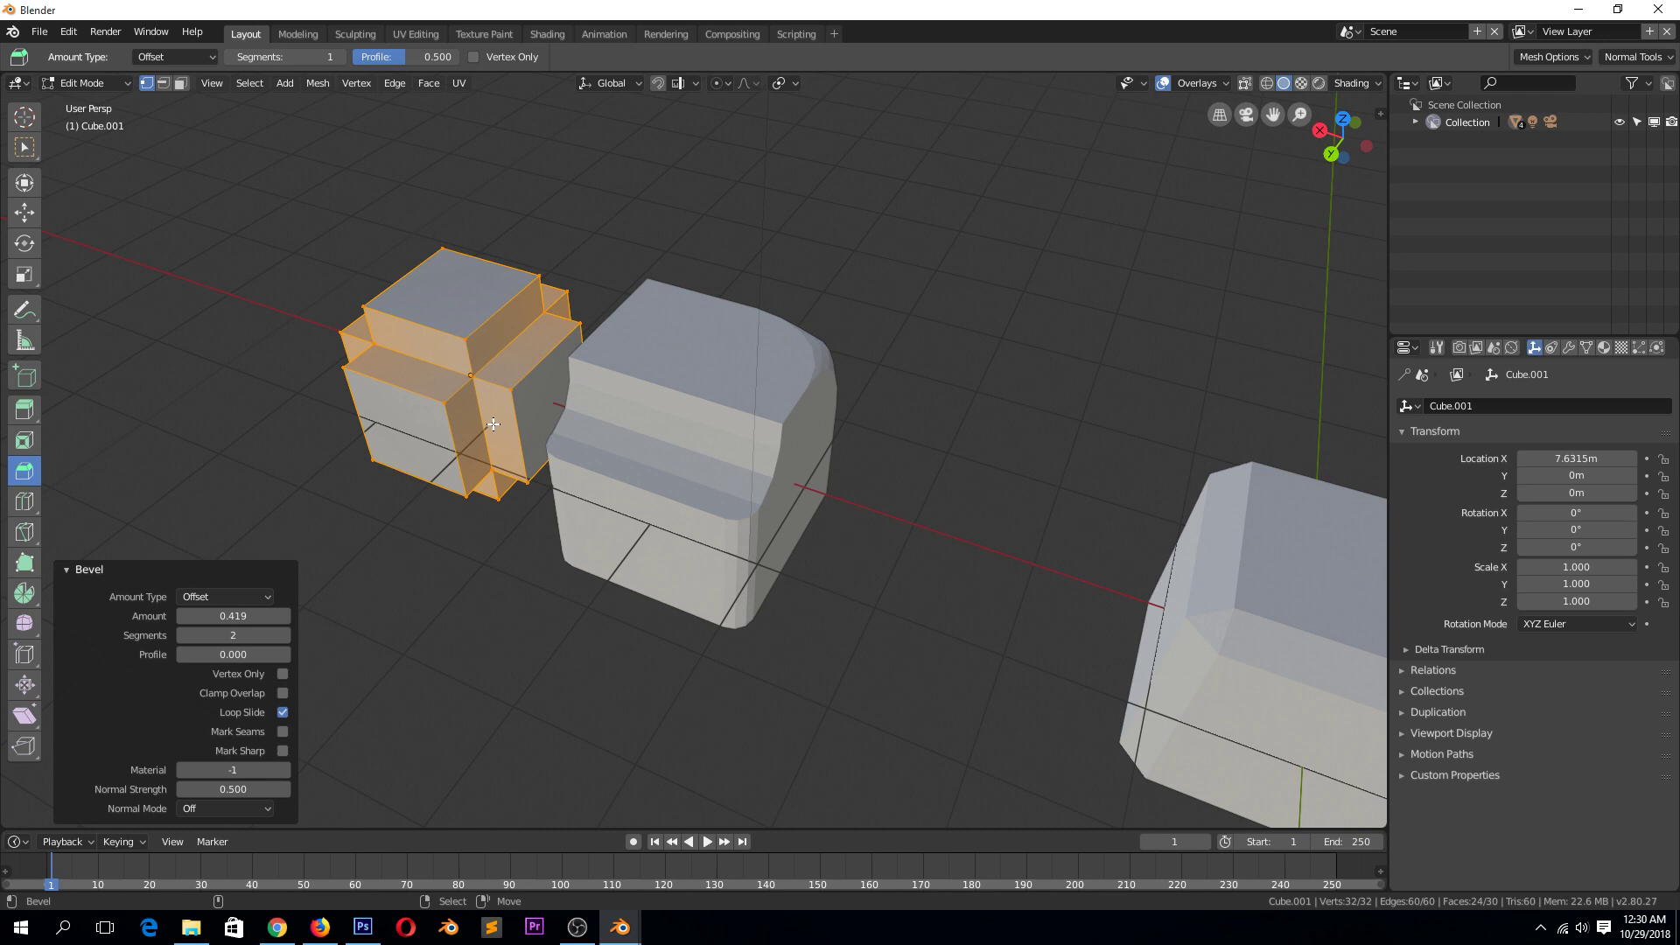
# Step: Raise the stepped bevel's segment count to 6 and return to Object Mode
pyautogui.click(286, 635)
pyautogui.click(287, 635)
pyautogui.click(287, 636)
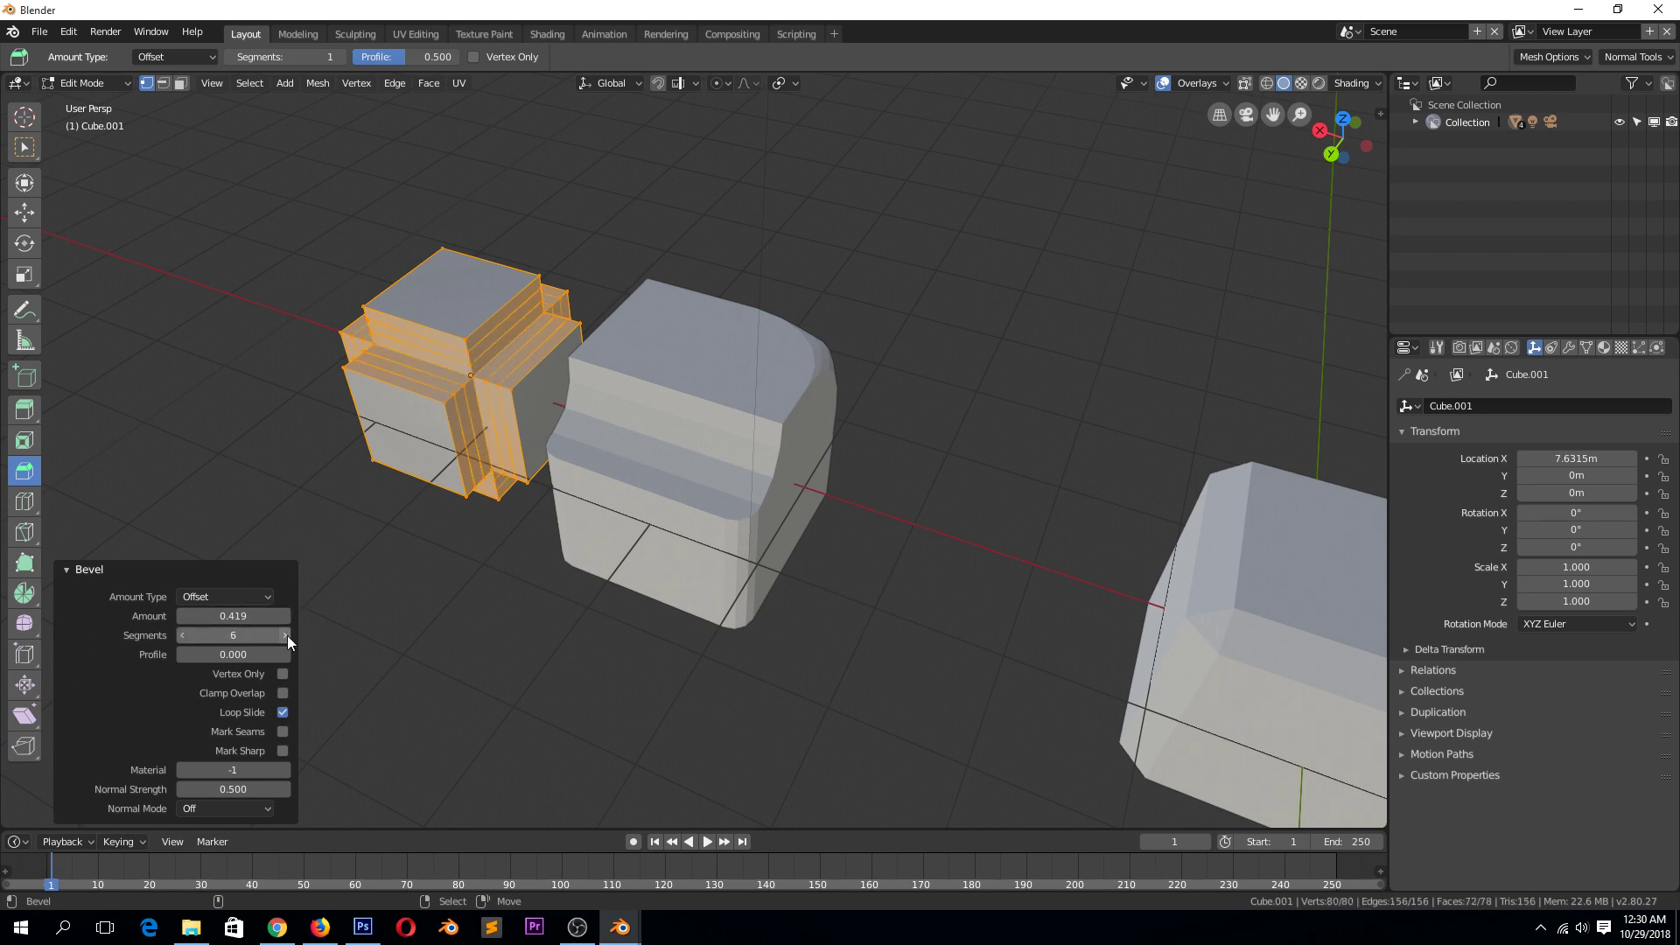
pyautogui.press('Tab')
pyautogui.moveTo(489, 503); pyautogui.dragTo(534, 416, button='middle')
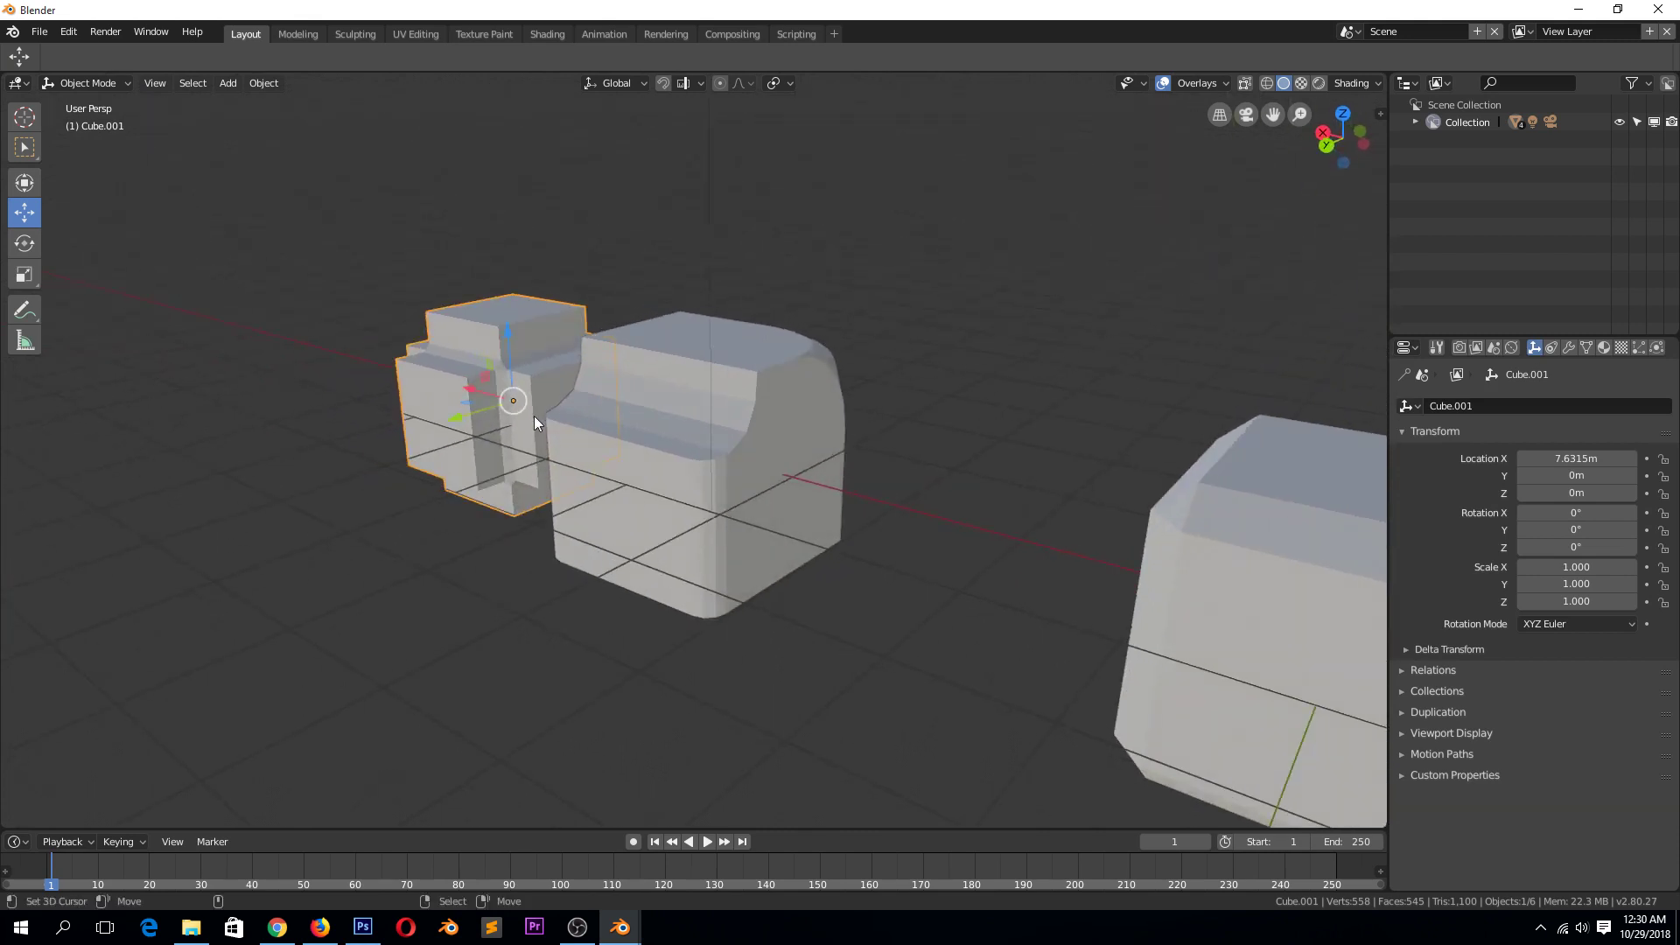